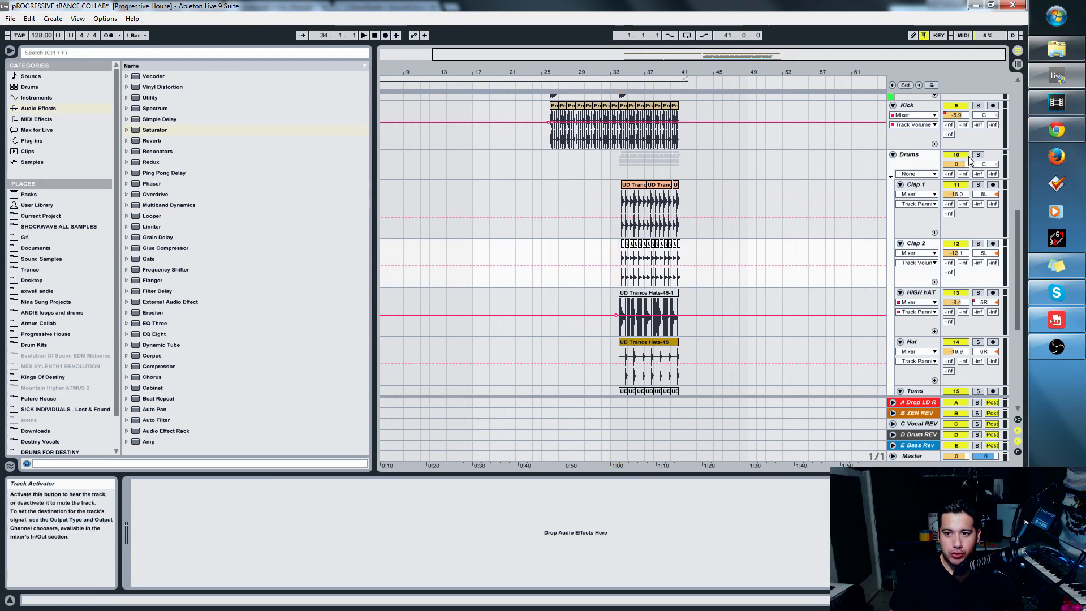
- Solo the Drums group and play back a few bars from bar 34
click(979, 155)
key(space)
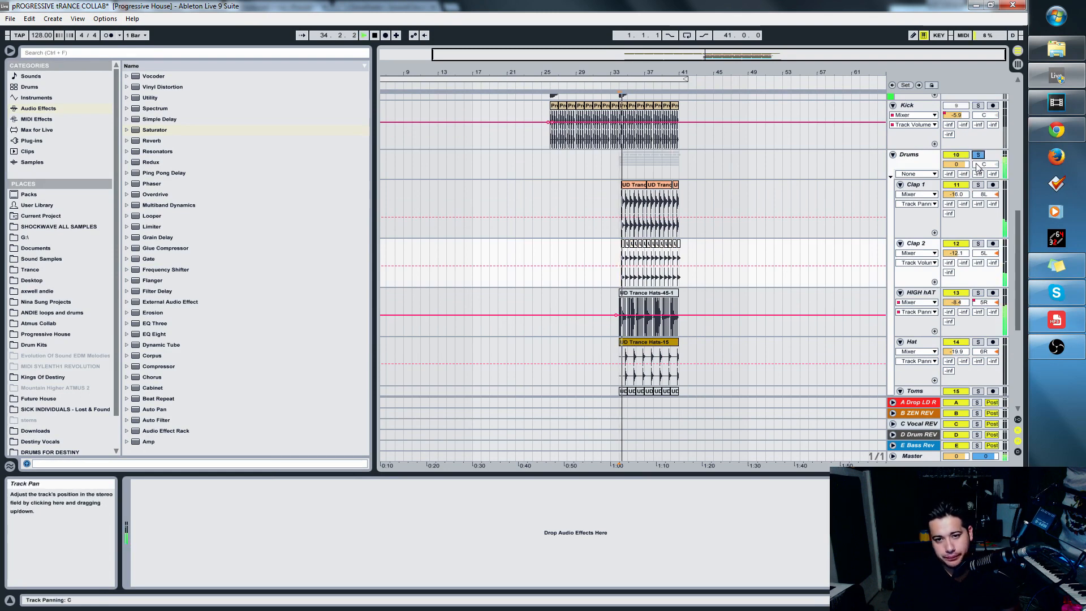
drag(735, 73, 725, 57)
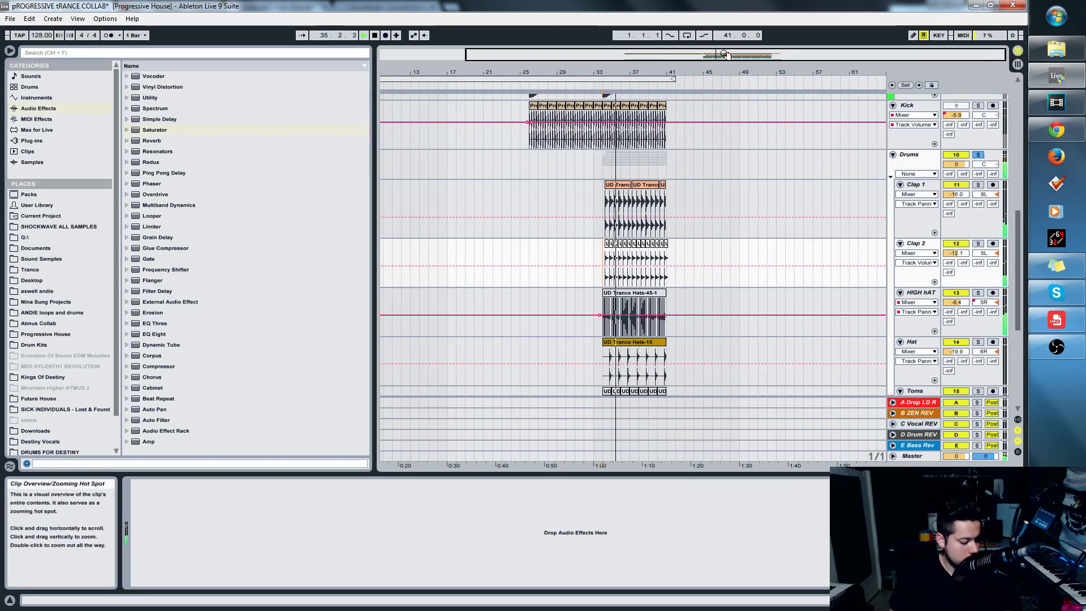
key(space)
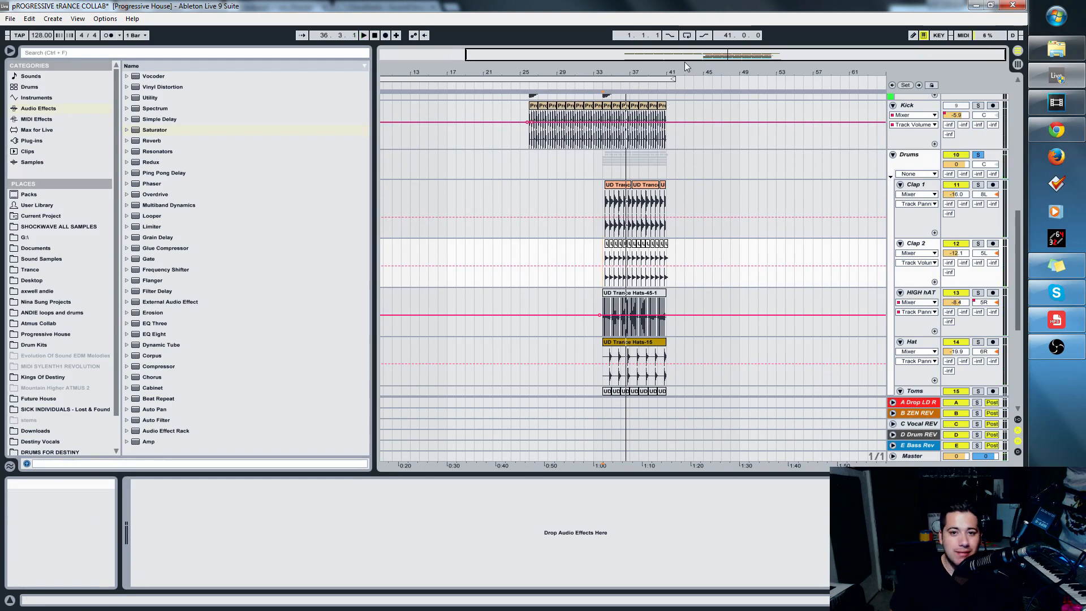
drag(684, 56, 683, 65)
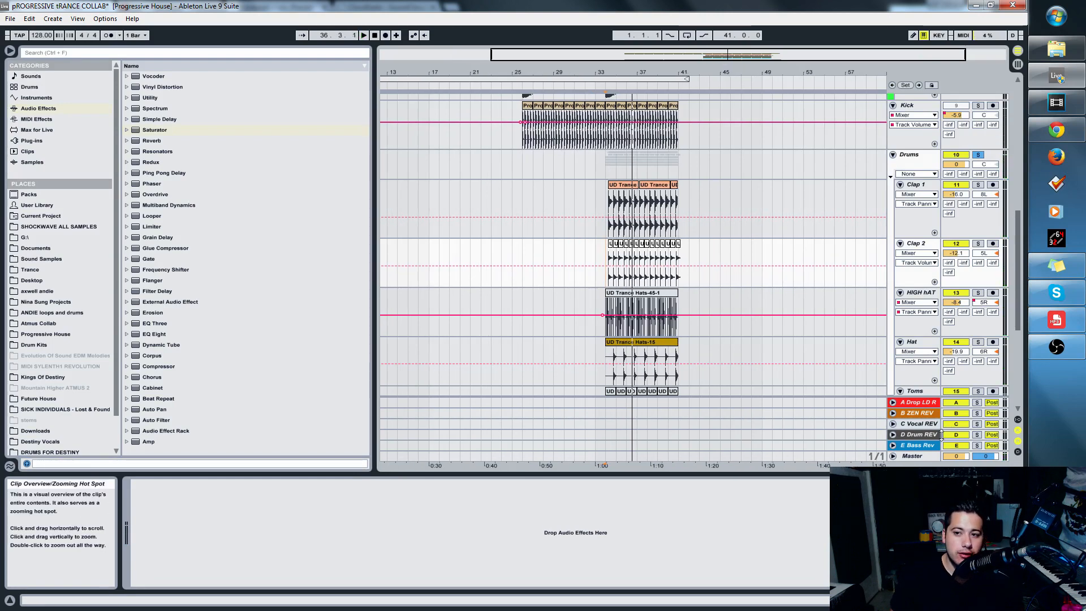
- Collapse the Drums group and place the insert marker at bar 26 on the BASS 1 track
click(892, 155)
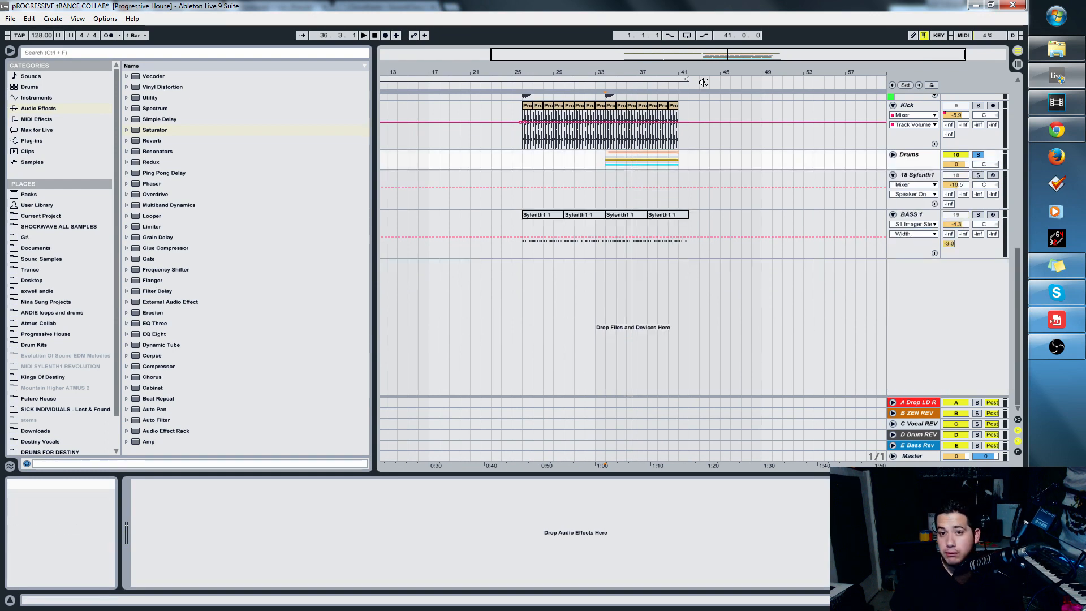
drag(609, 57, 614, 59)
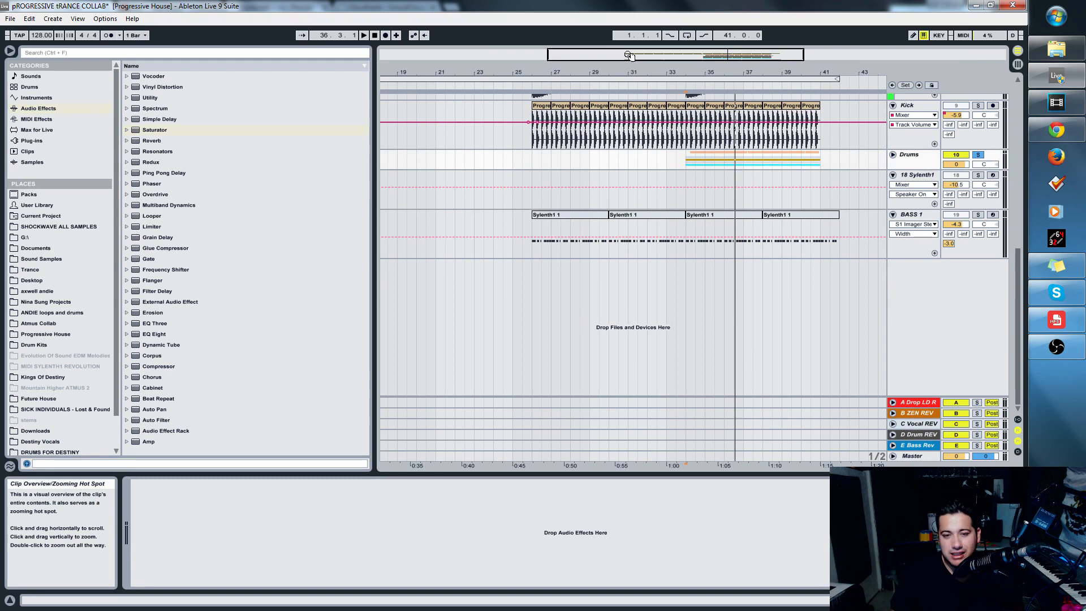
click(531, 230)
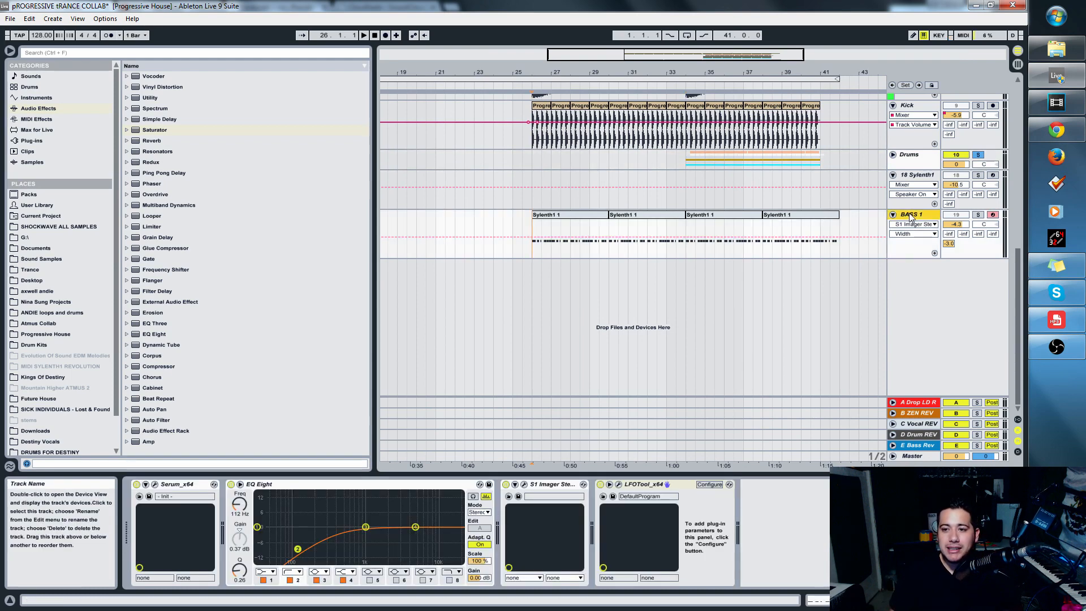
- In the Session view, raise the E Bass Rev reverb's Size to about 129 and Decay Time to 2.76 s, and turn BASS 1's send E fully down
key(Tab)
click(930, 64)
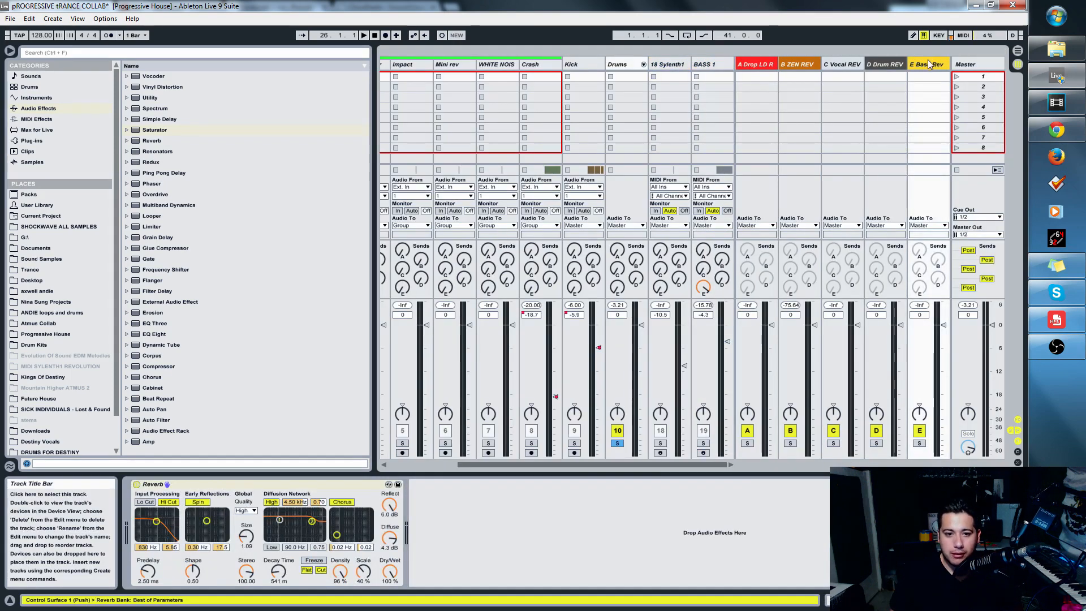
drag(246, 536, 246, 527)
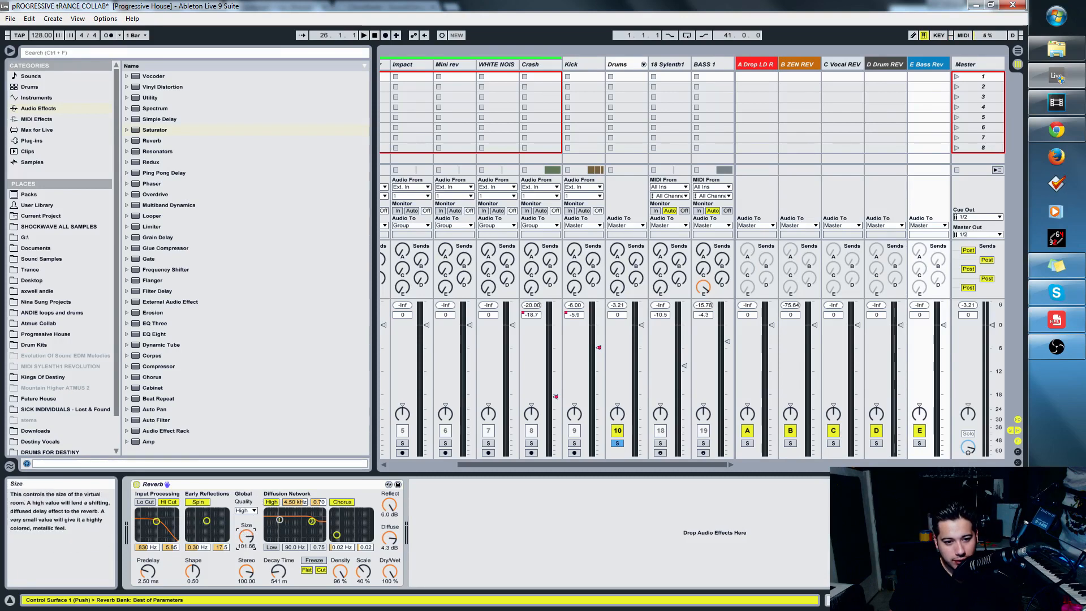
drag(278, 571, 285, 572)
drag(246, 536, 246, 529)
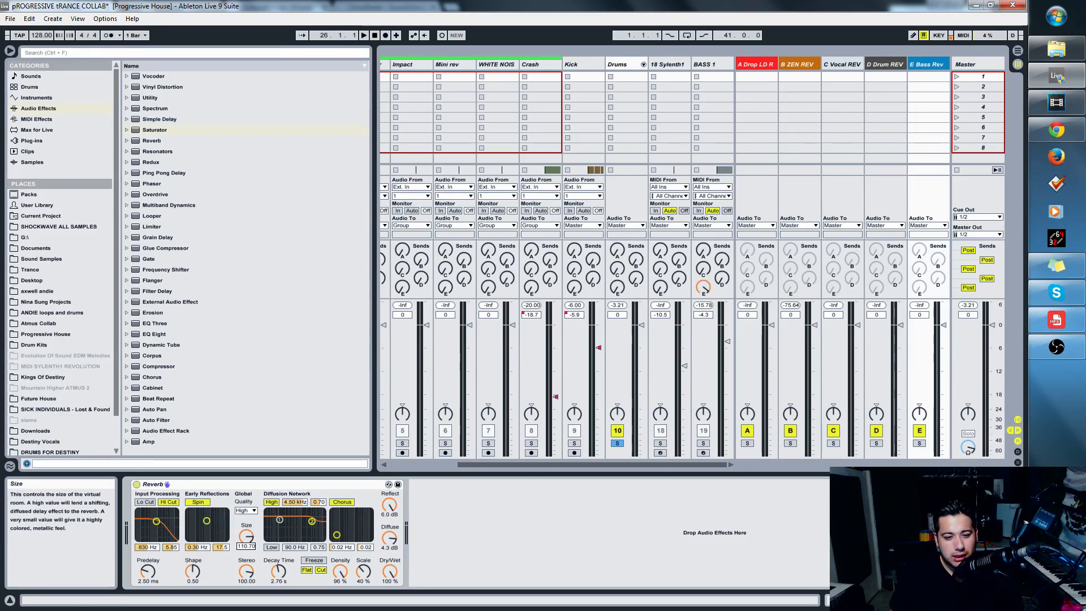
click(252, 547)
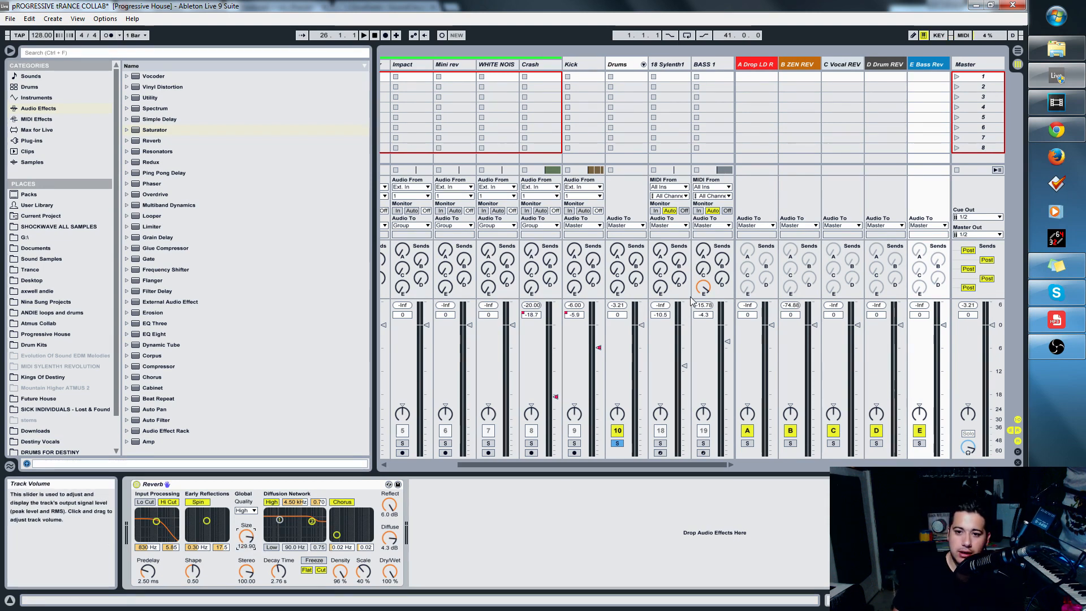
drag(702, 287, 702, 362)
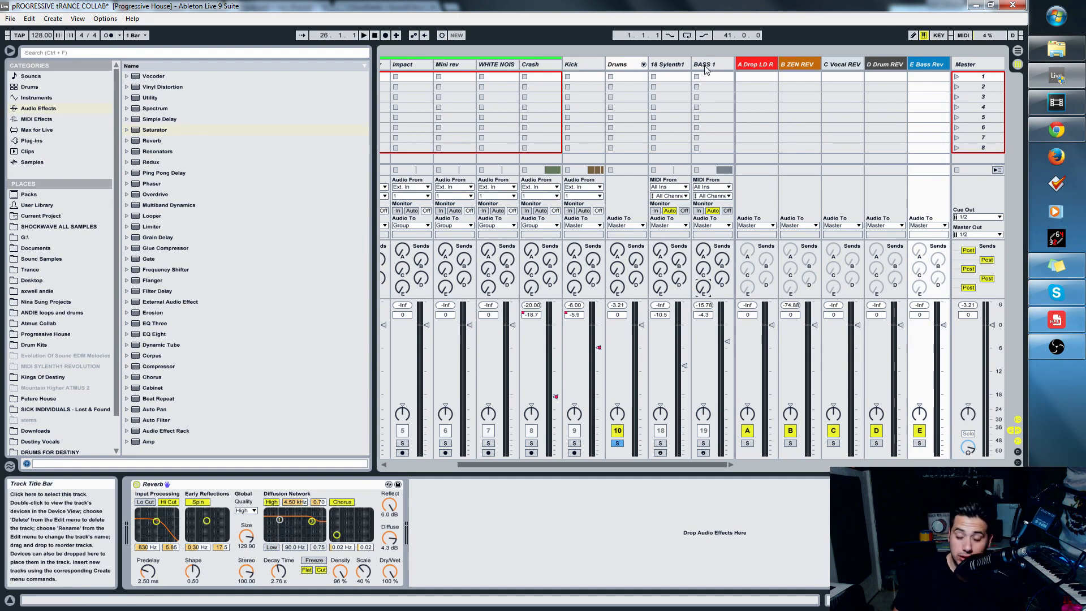
- Compare the device chain of BASS 1 with the Reverb on the E Bass Rev return track
click(726, 64)
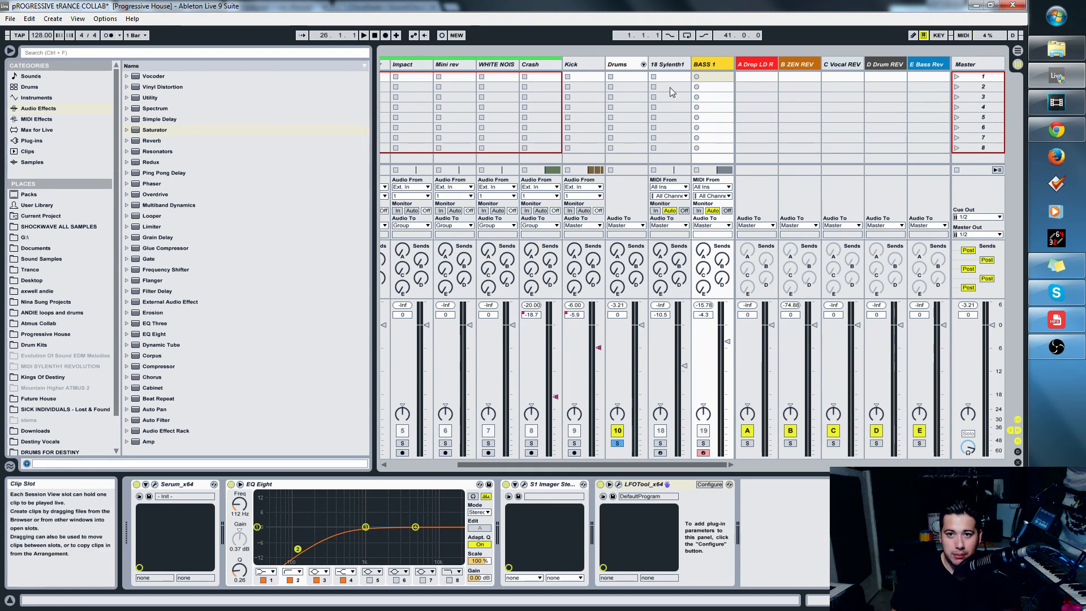
double_click(694, 65)
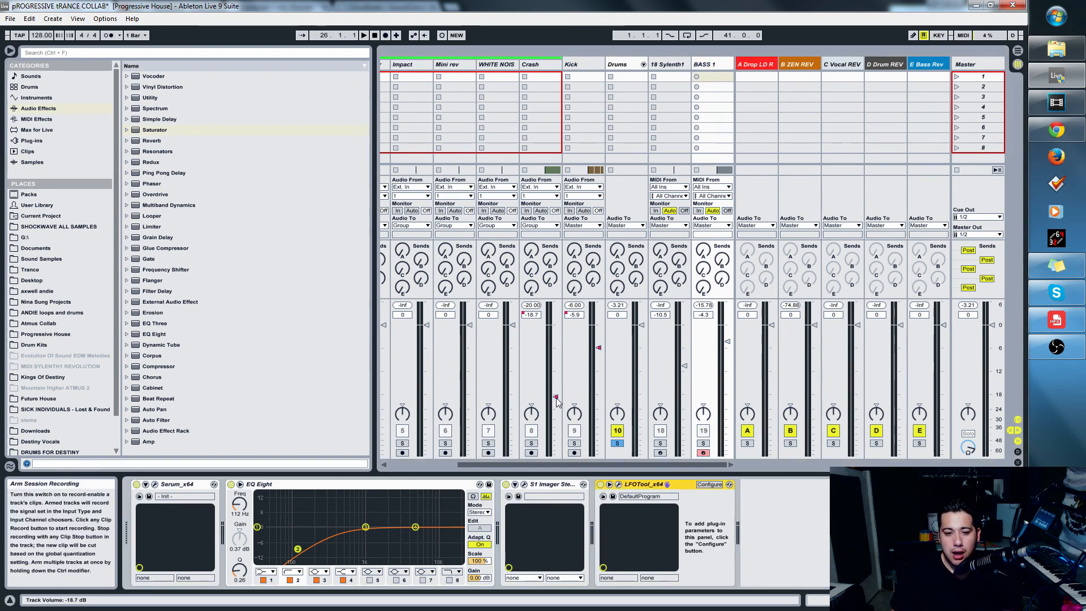
click(959, 86)
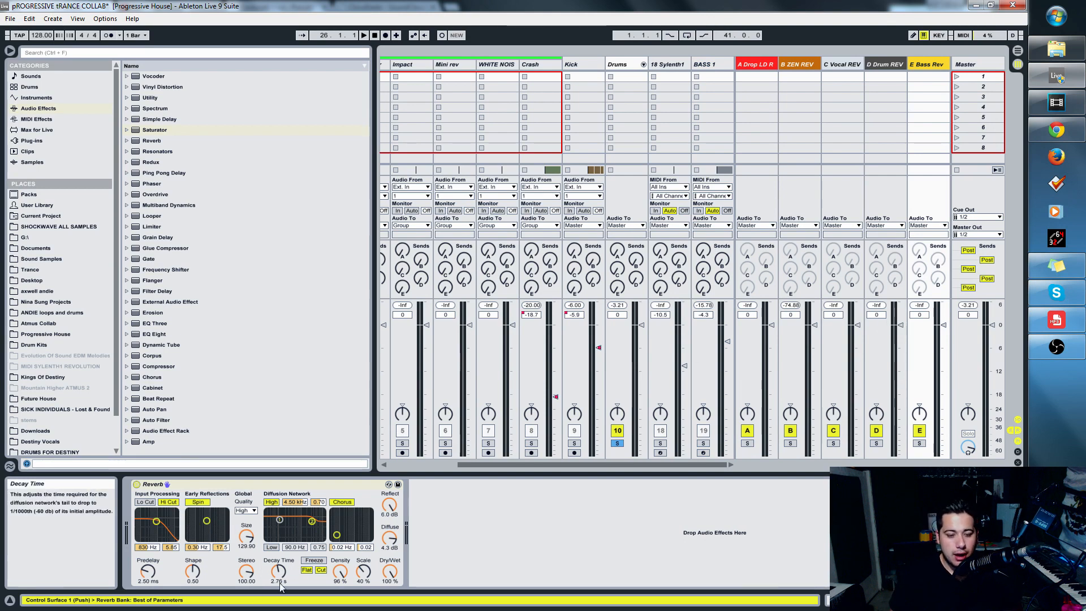
click(279, 582)
click(731, 66)
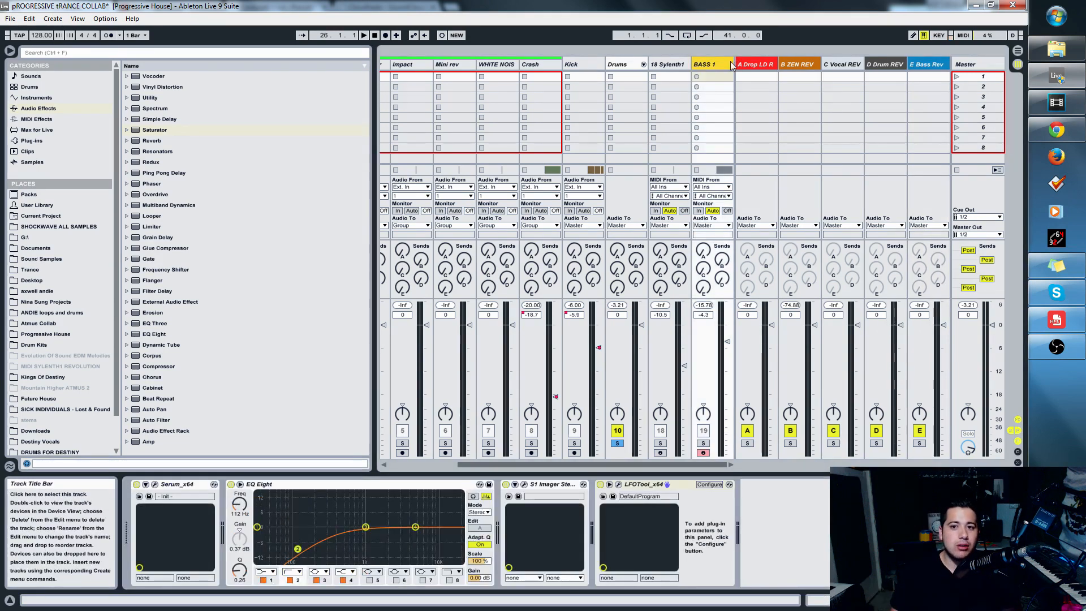
- Solo BASS 1 and reduce the E Bass Rev reverb's Size to 1.31 and its Decay Time to 1.12 s
click(834, 90)
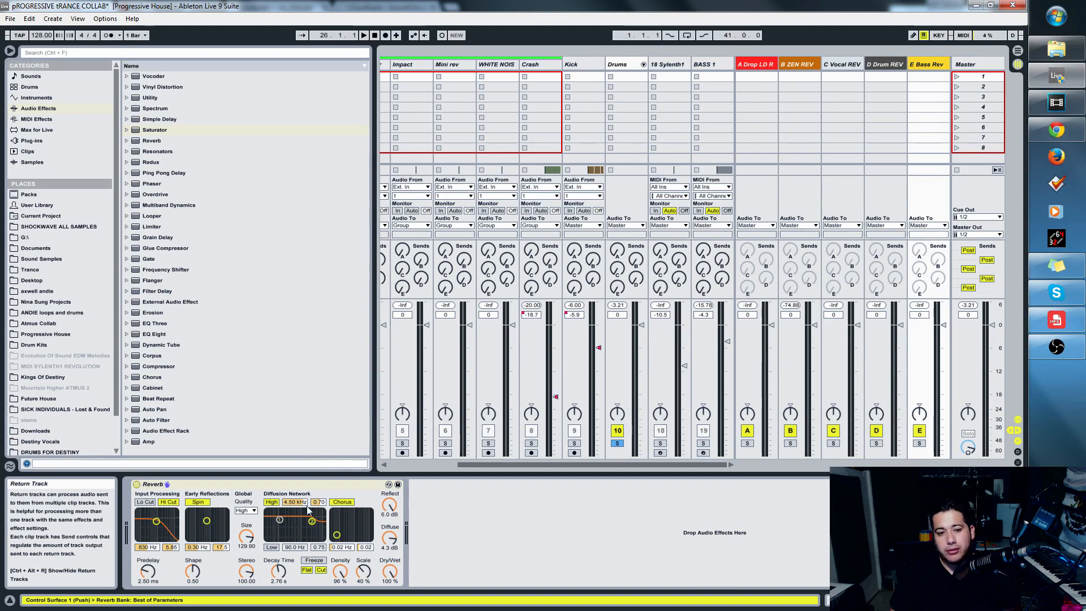
drag(247, 538, 248, 544)
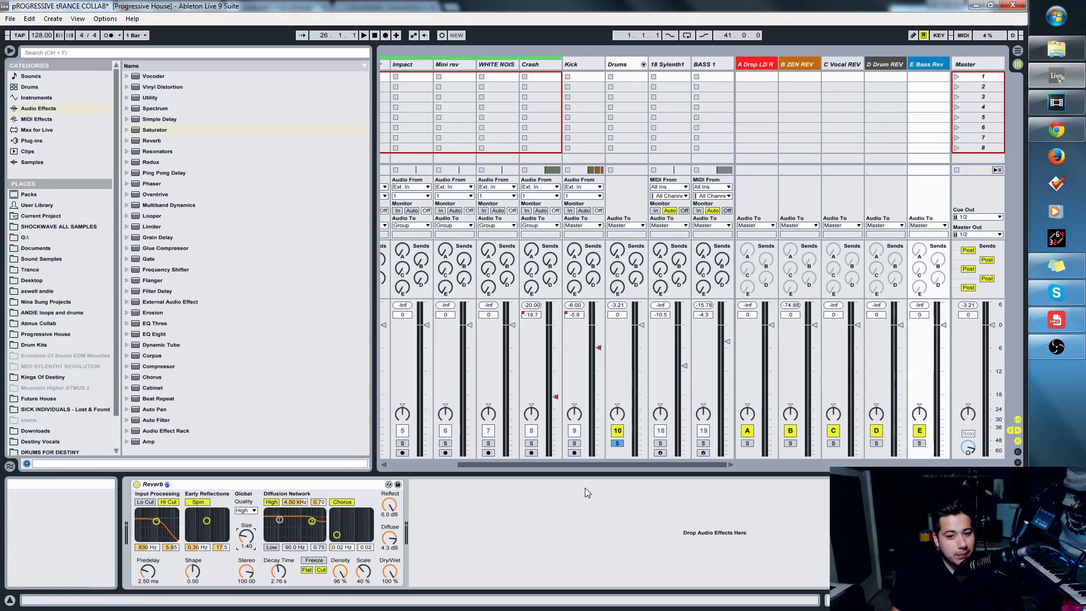
click(702, 443)
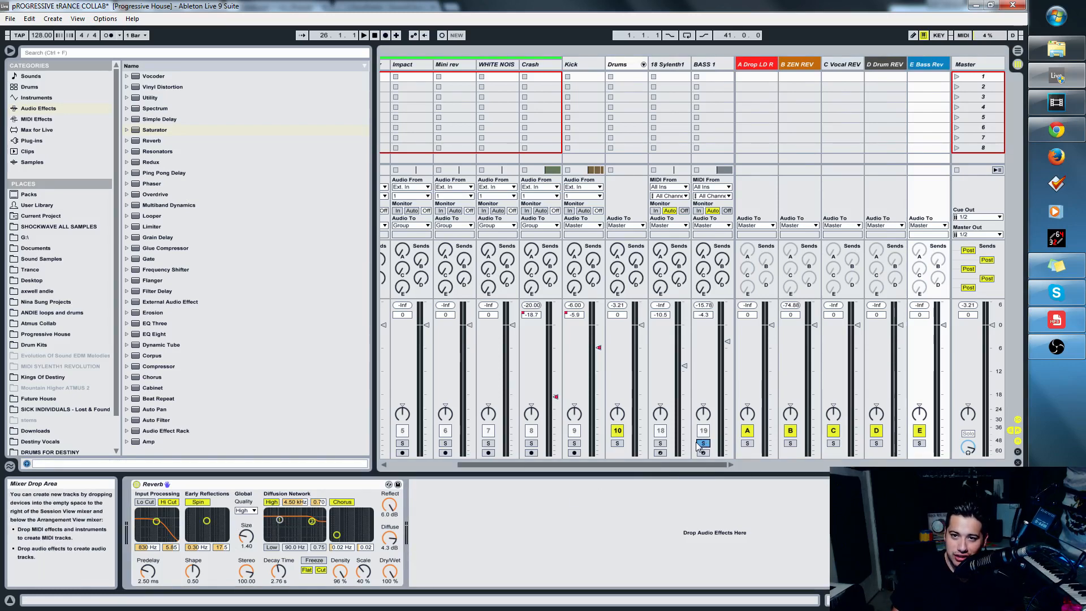
drag(246, 536, 246, 544)
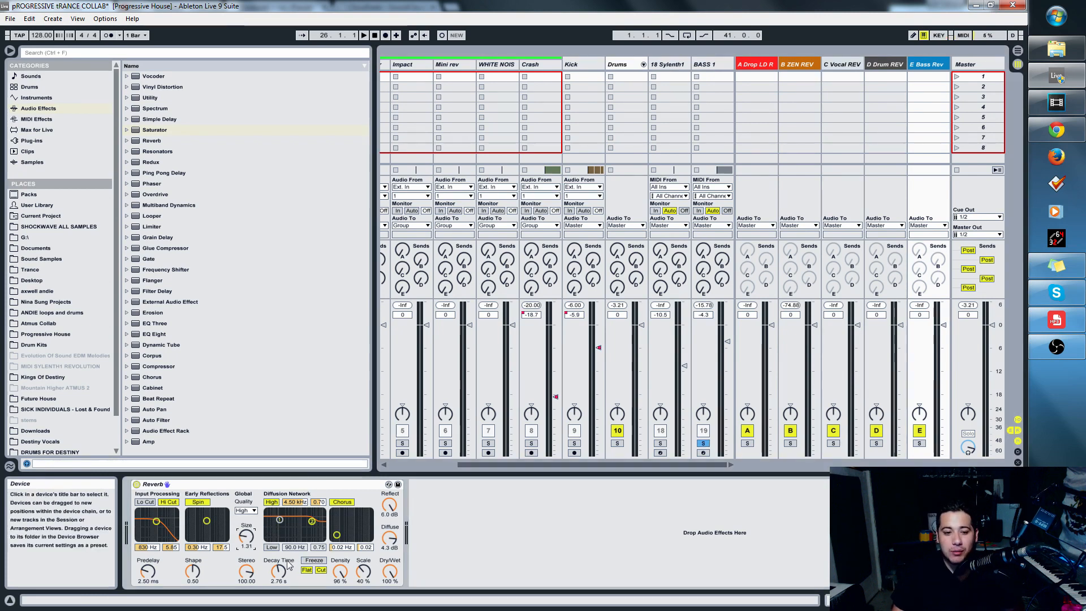
mouse_move(285, 582)
mouse_down()
mouse_move(285, 600)
mouse_move(285, 566)
mouse_up()
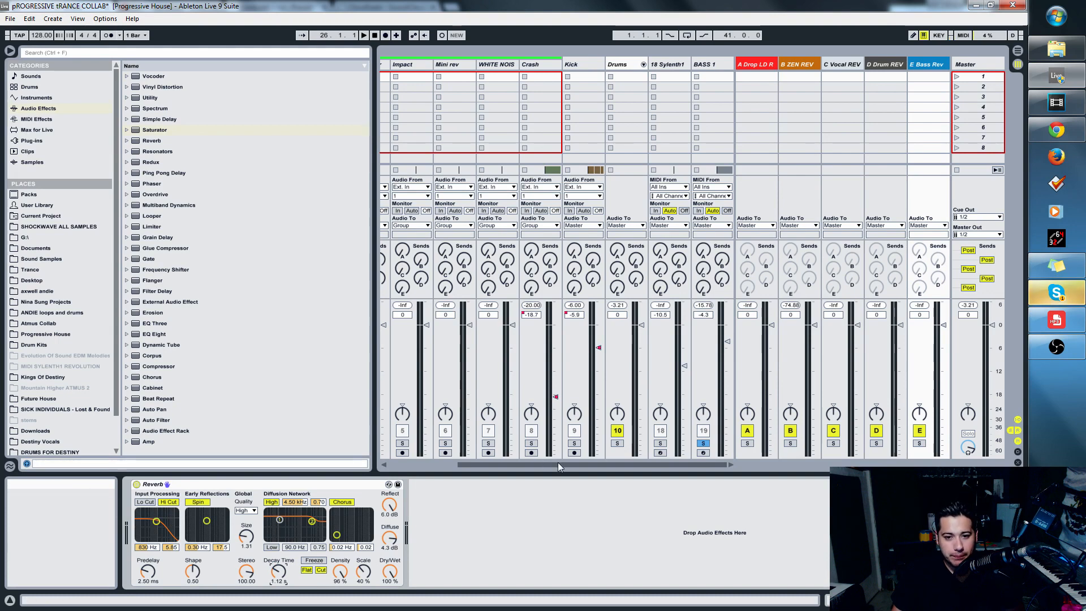
- Play the soloed bass and raise the BASS 1 track volume to -1.5 dB
key(space)
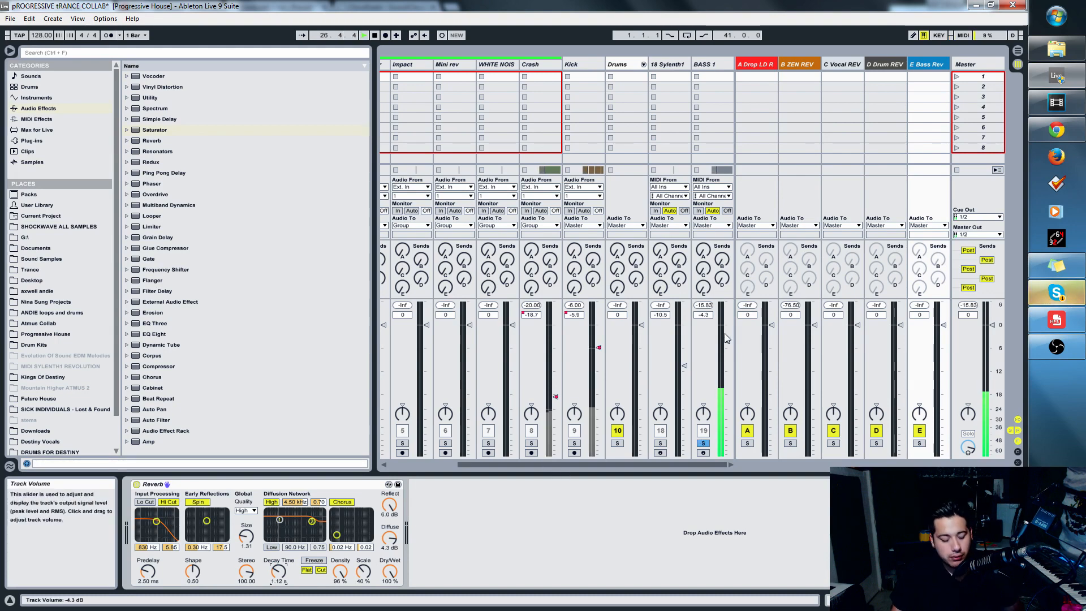
drag(726, 338, 727, 330)
key(space)
- Turn up BASS 1's send to E Bass Rev and shorten the reverb's Decay Time to 743 ms during playback
drag(703, 287, 728, 176)
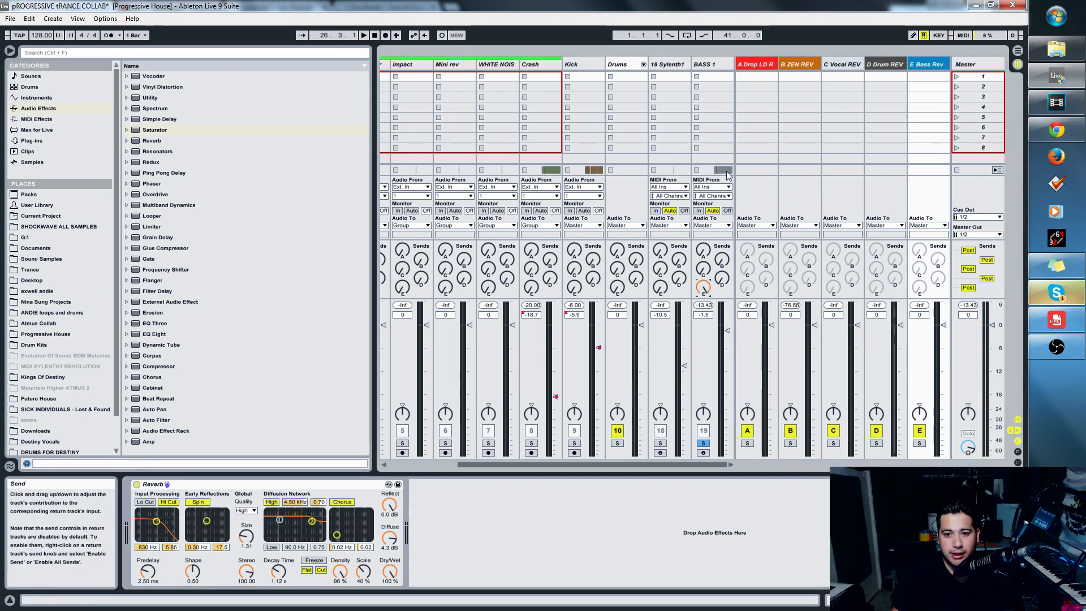
key(space)
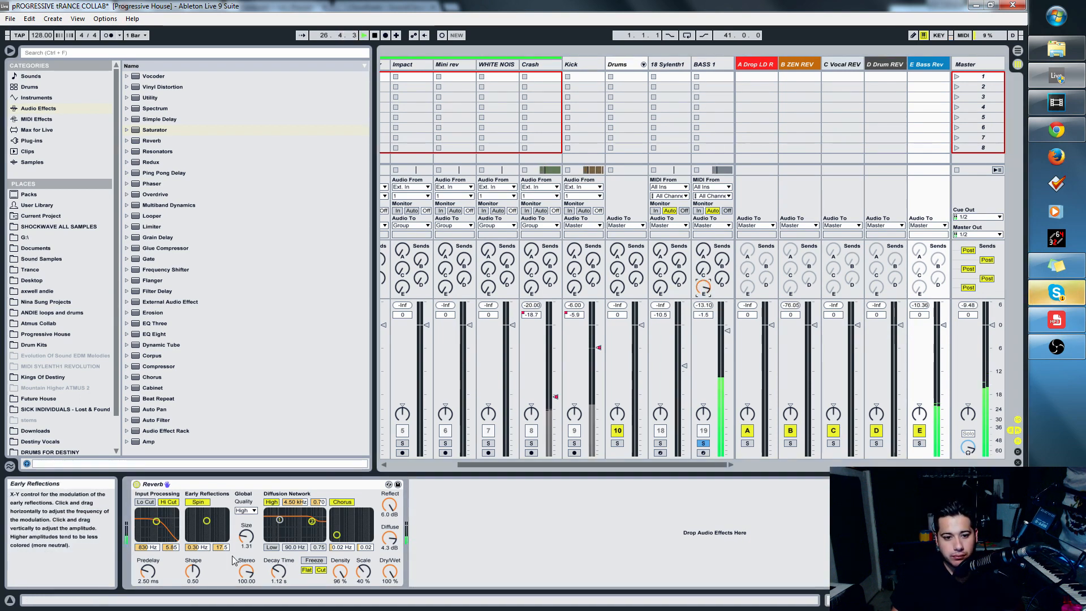
drag(278, 571, 284, 582)
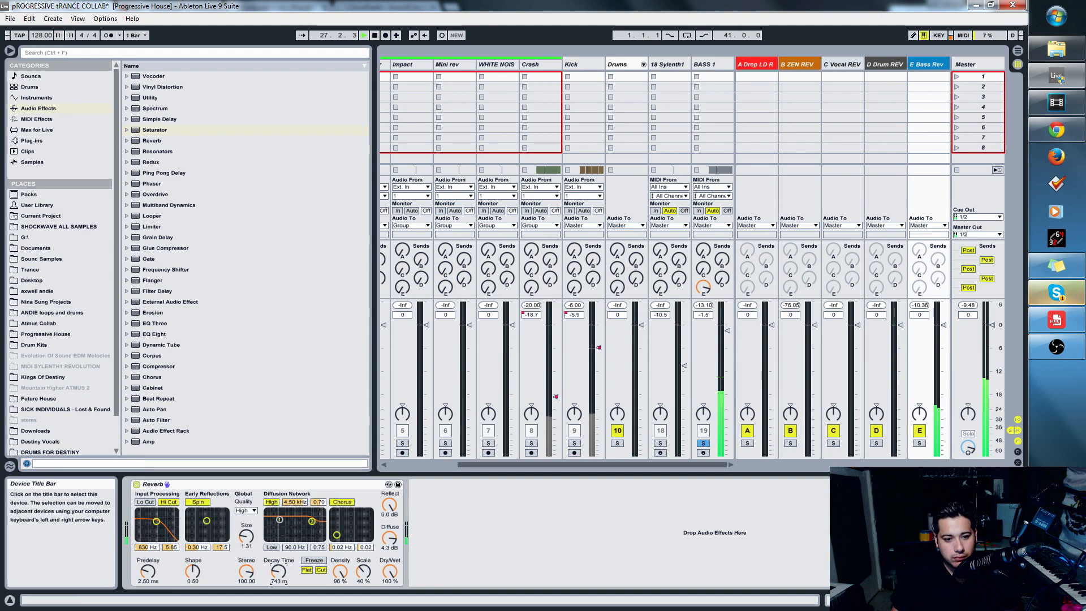
- Set the BASS 1 track volume to 0.1 dB and its send to E Bass Rev to -7.6 dB
click(702, 287)
drag(727, 330, 727, 327)
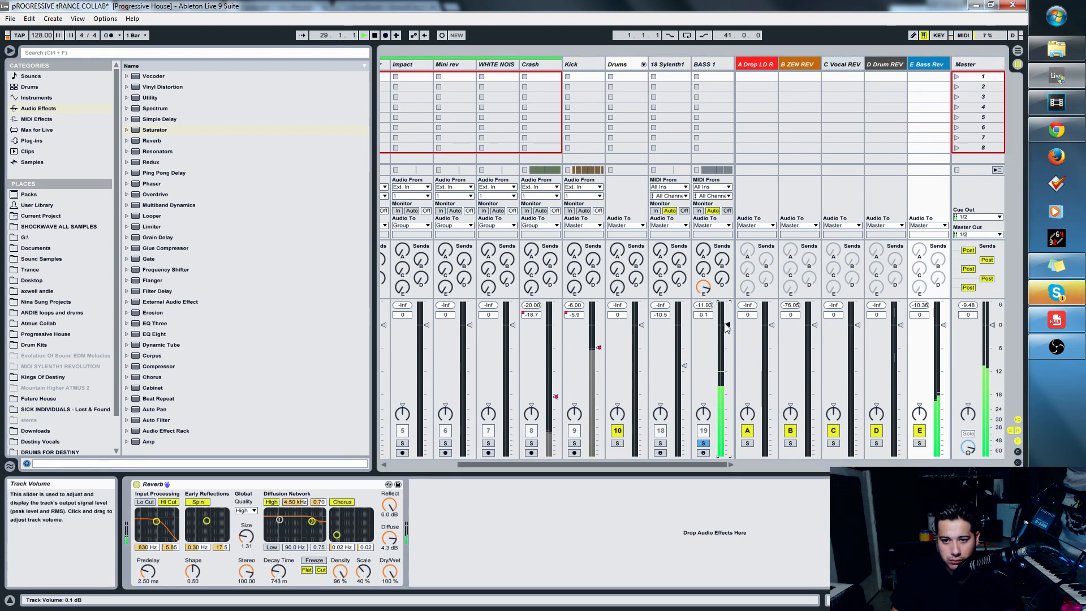
drag(703, 287, 703, 297)
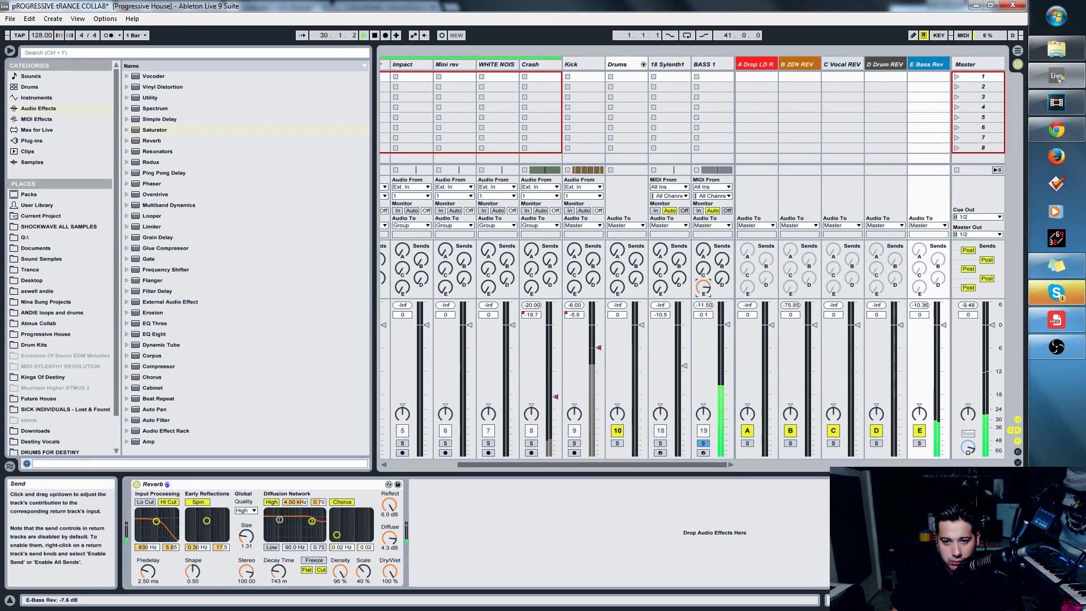
- Set the E Bass Rev reverb's Size to 1.09 and Diffuse level to 2.7 dB, and take BASS 1 out of solo
drag(246, 536, 245, 543)
click(390, 538)
key(space)
drag(390, 537, 389, 542)
click(703, 443)
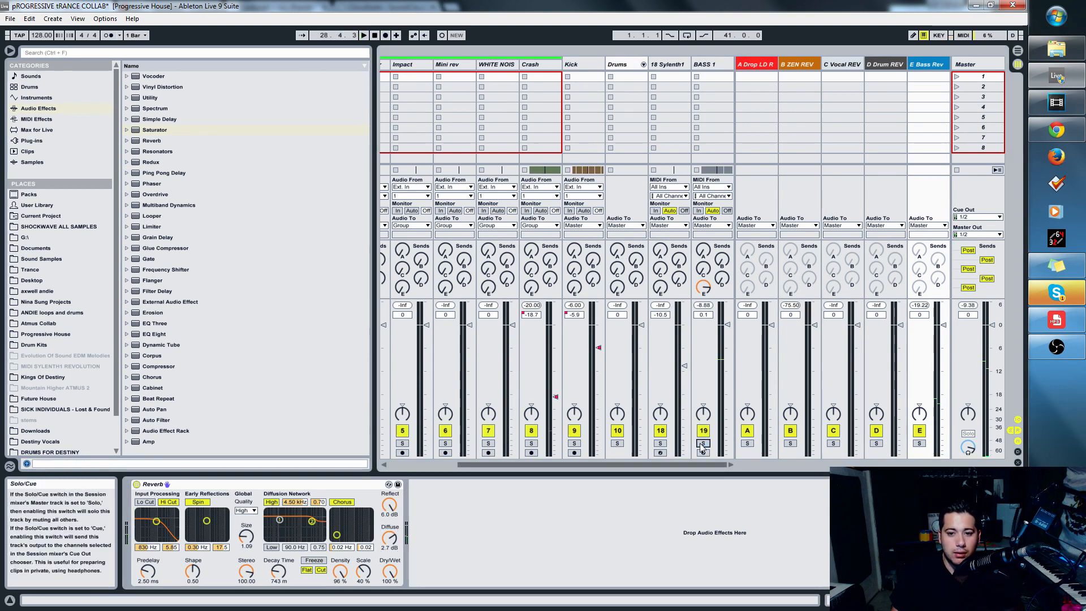
- In the Arrangement view, lower the low-cut filter of BASS 1's EQ Eight to 30 Hz and delete the S1 Imager device
key(Tab)
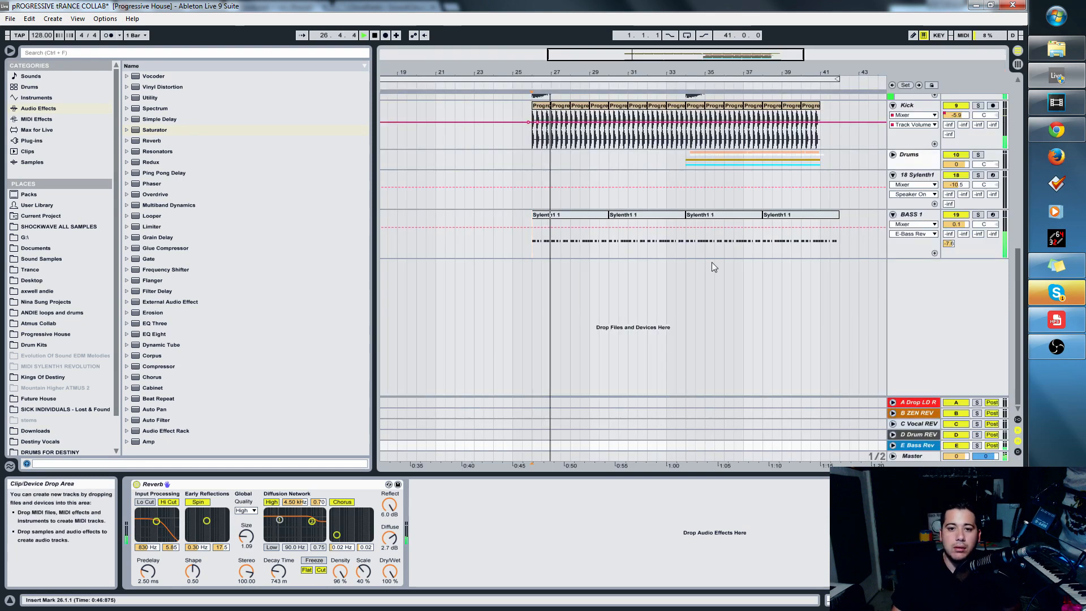
click(757, 253)
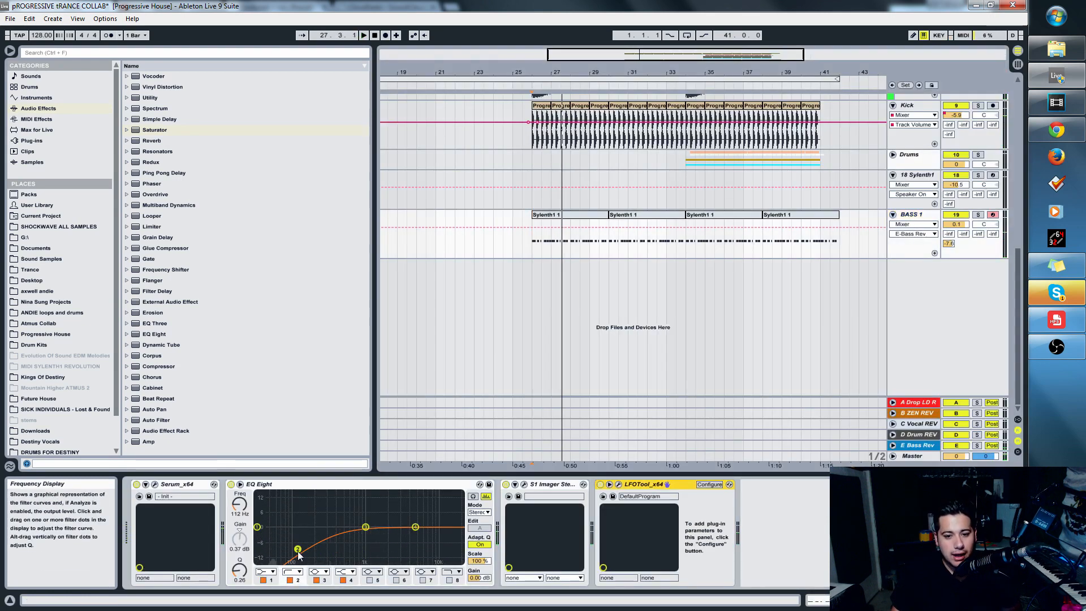
drag(296, 550, 257, 542)
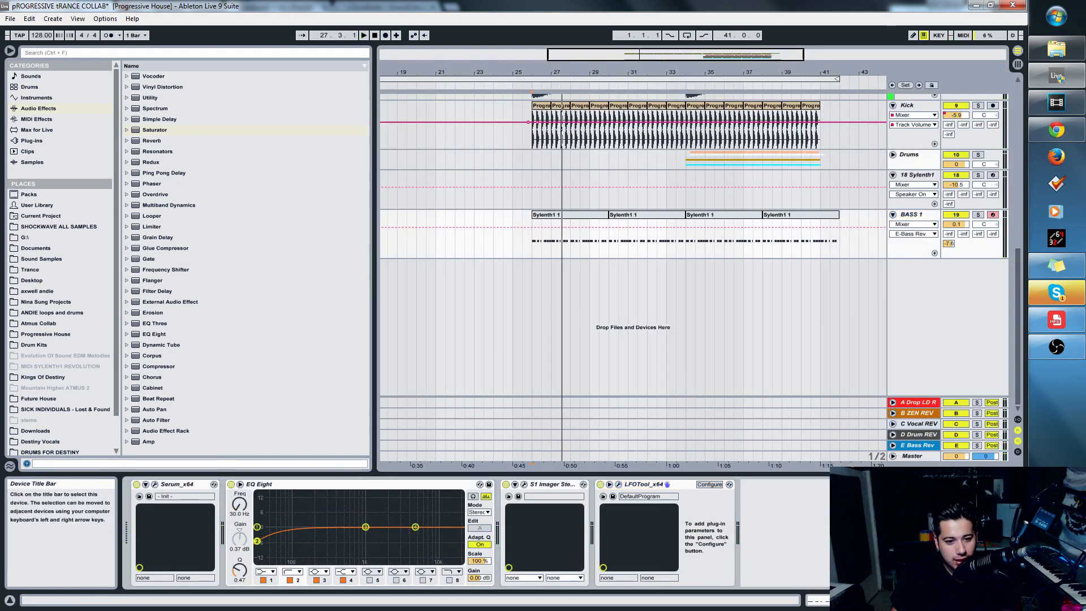
click(551, 485)
key(Delete)
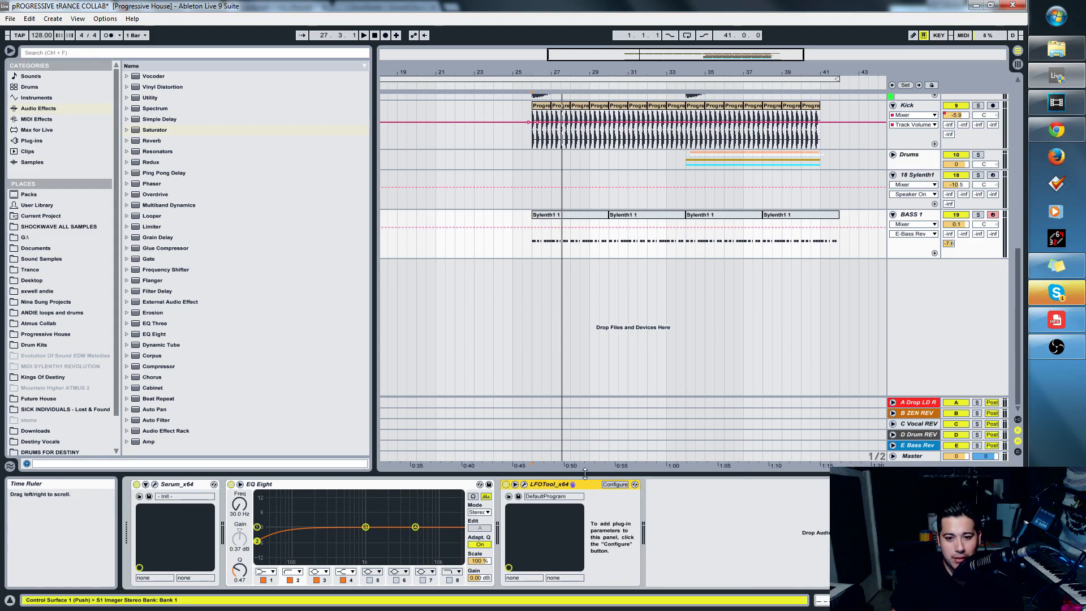
- Place the insert marker at bar 26 and bring up BASS 1's device chain with LFOTool selected
click(538, 189)
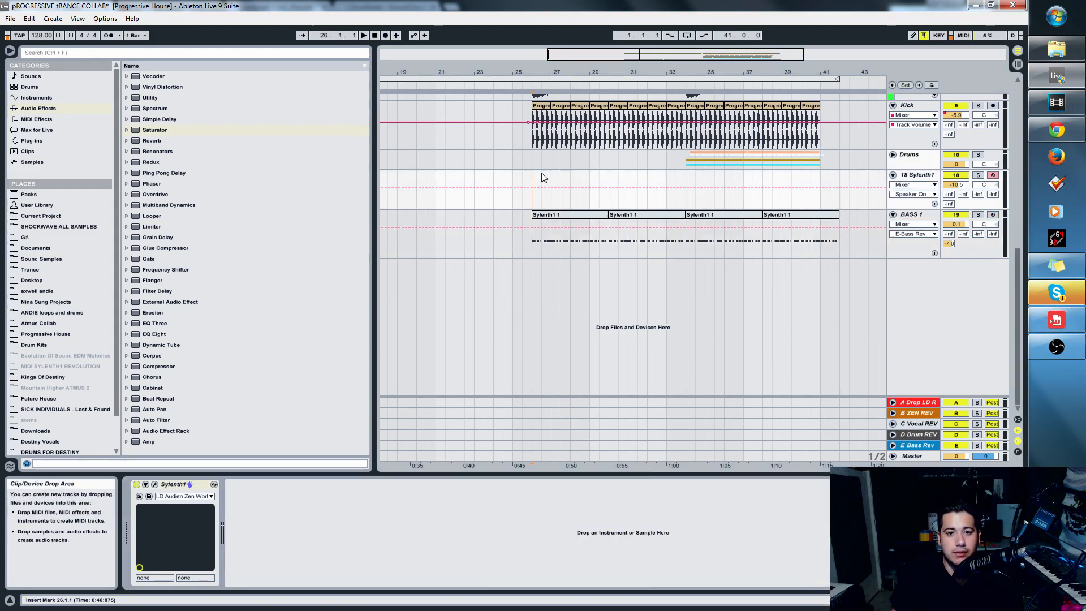
mouse_move(686, 60)
mouse_down()
mouse_move(703, 82)
mouse_move(682, 71)
mouse_up()
click(909, 215)
click(554, 484)
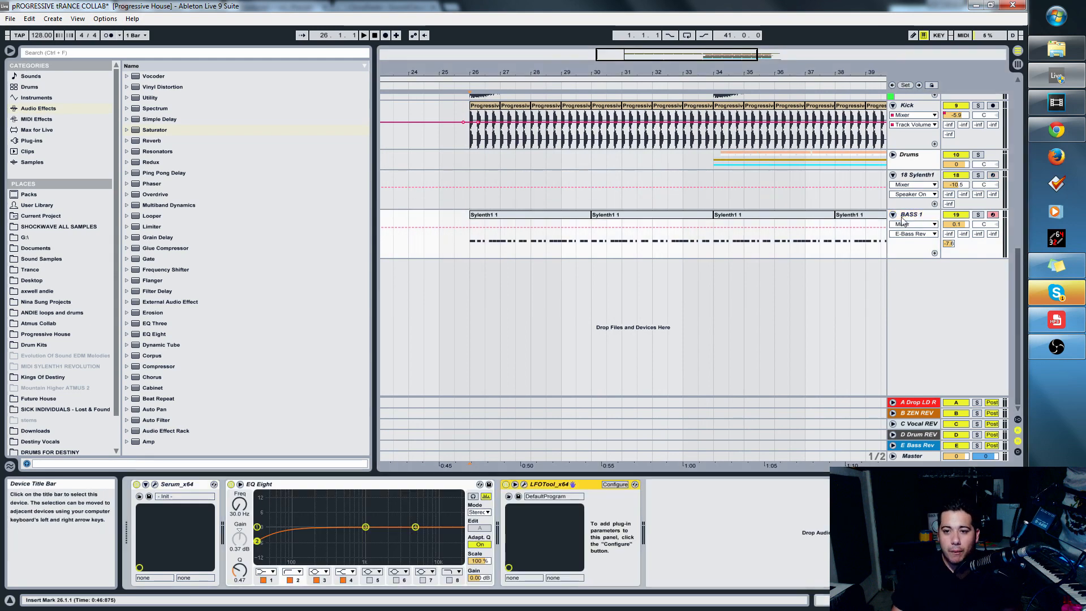
scroll(576, 373, up, 3)
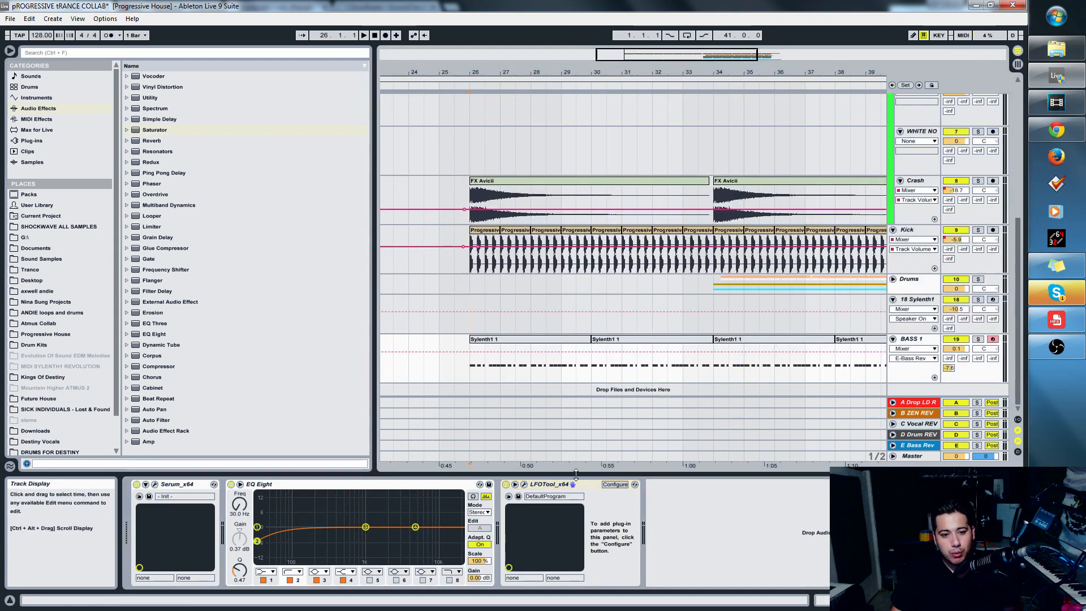
click(573, 340)
click(927, 341)
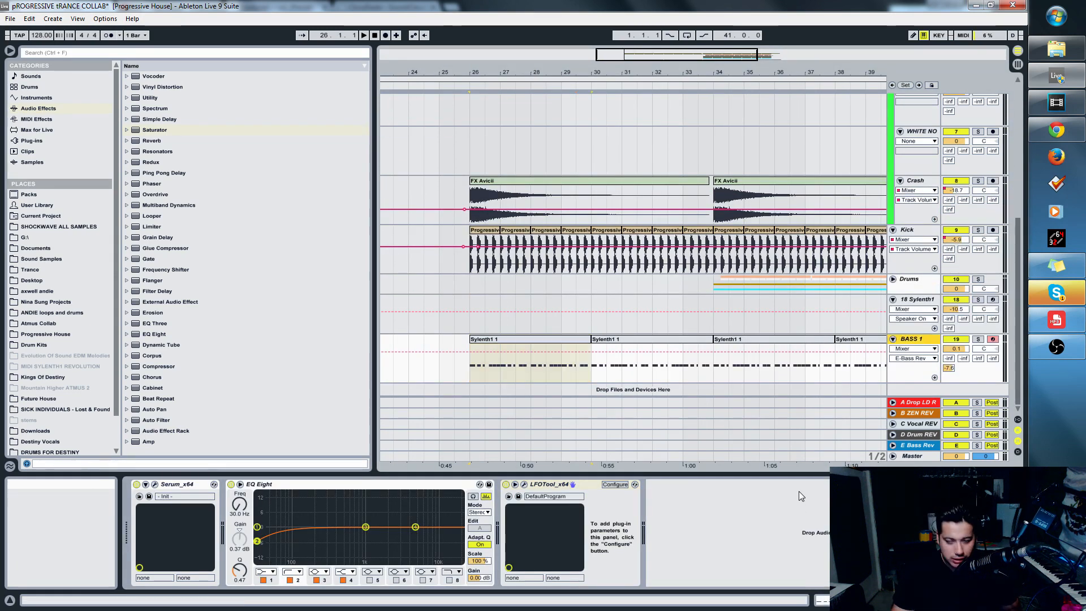
key(ctrl+d)
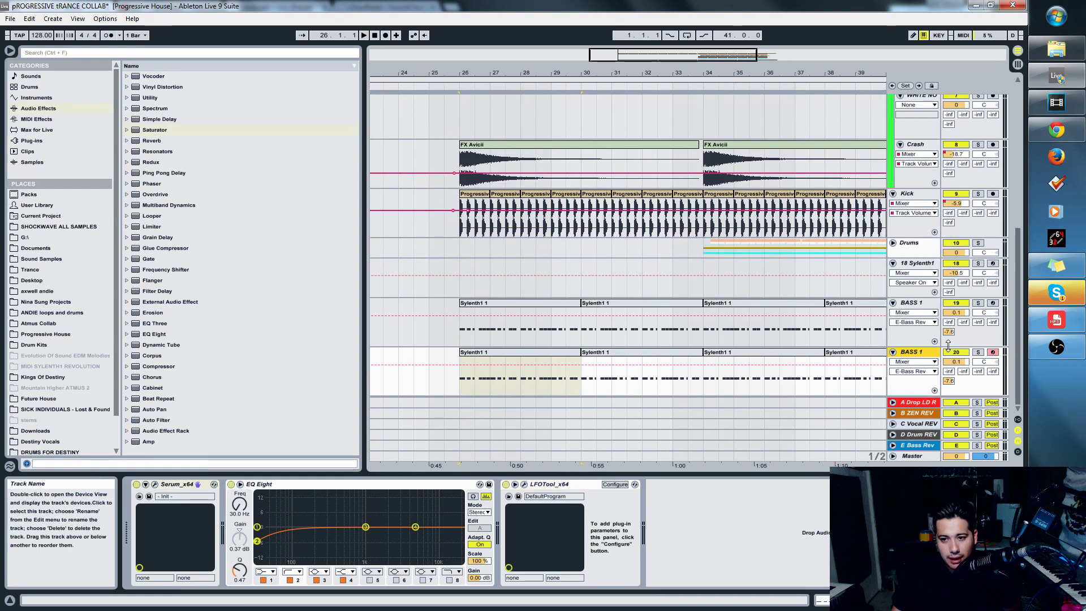
key(space)
click(907, 362)
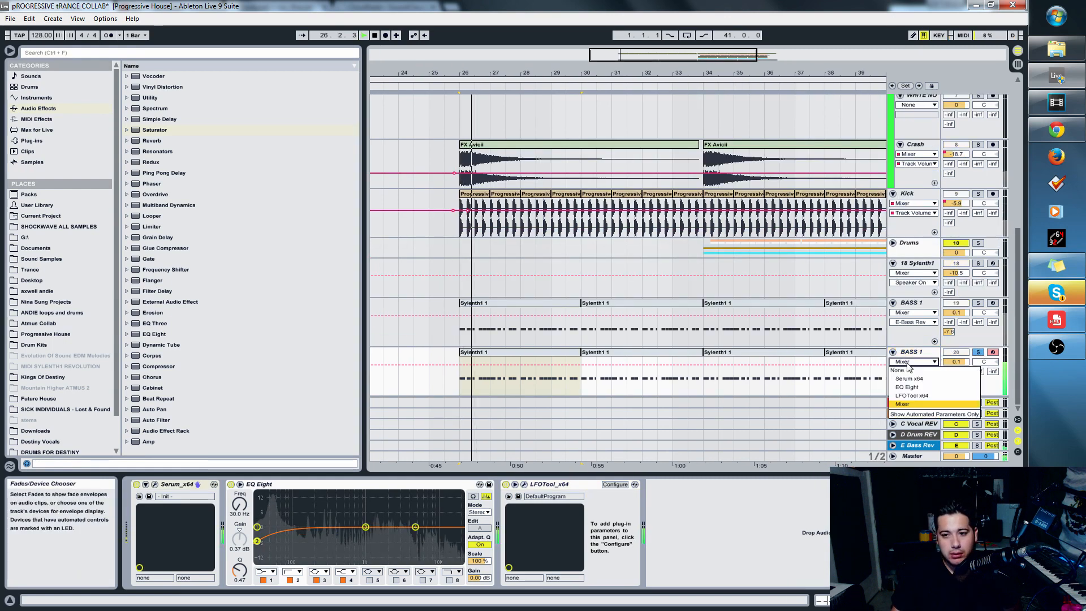
click(911, 353)
click(176, 485)
key(space)
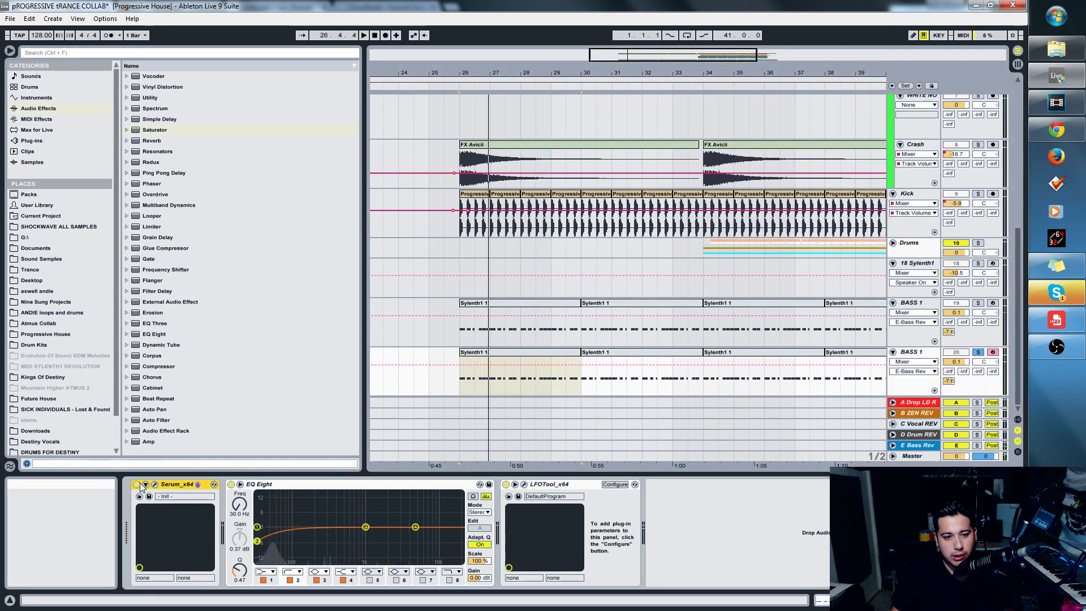
click(154, 484)
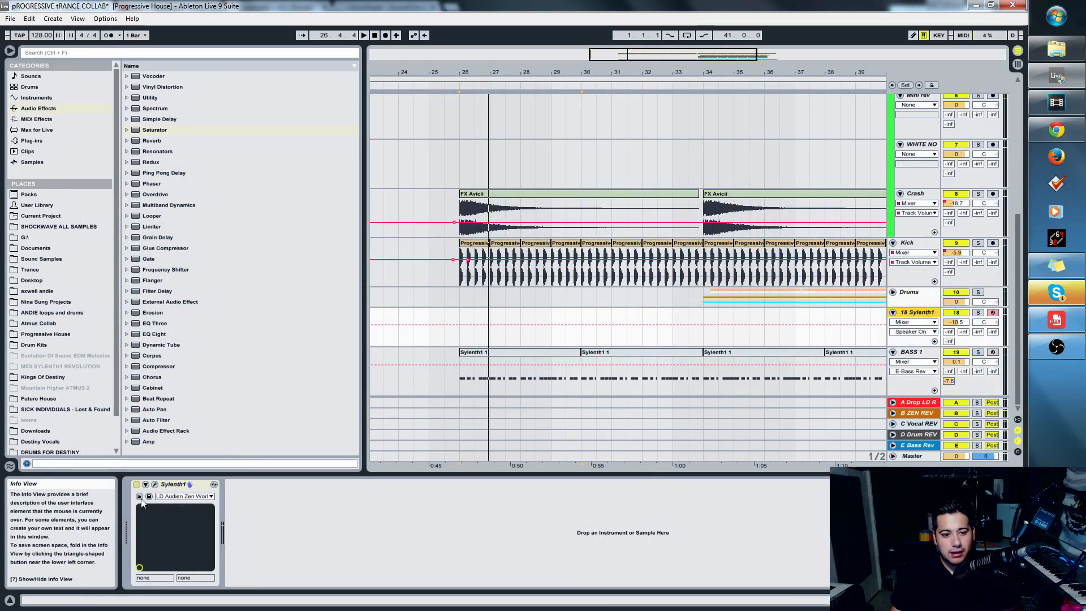
- Load the 002: BA Boomy Sub preset into Sylenth1 on the 18 Sylenth1 track and close the synth
click(155, 484)
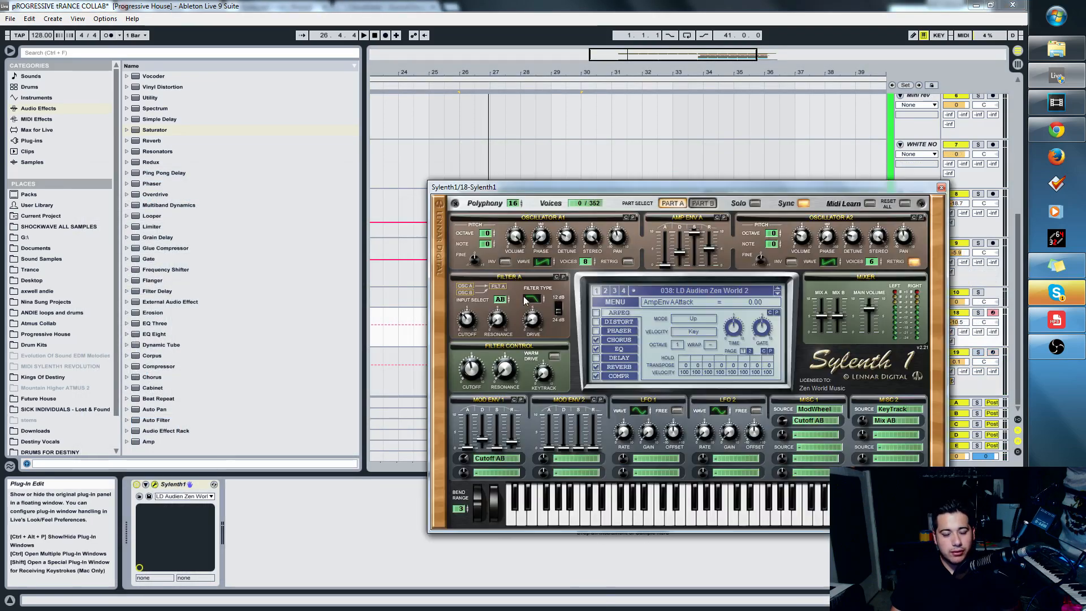
click(673, 291)
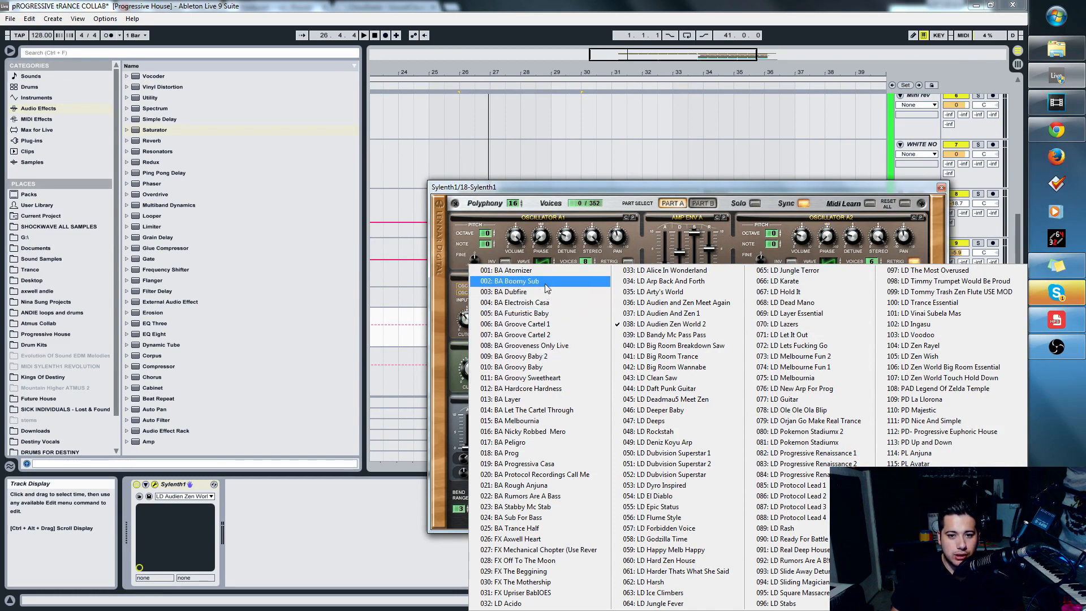
click(515, 281)
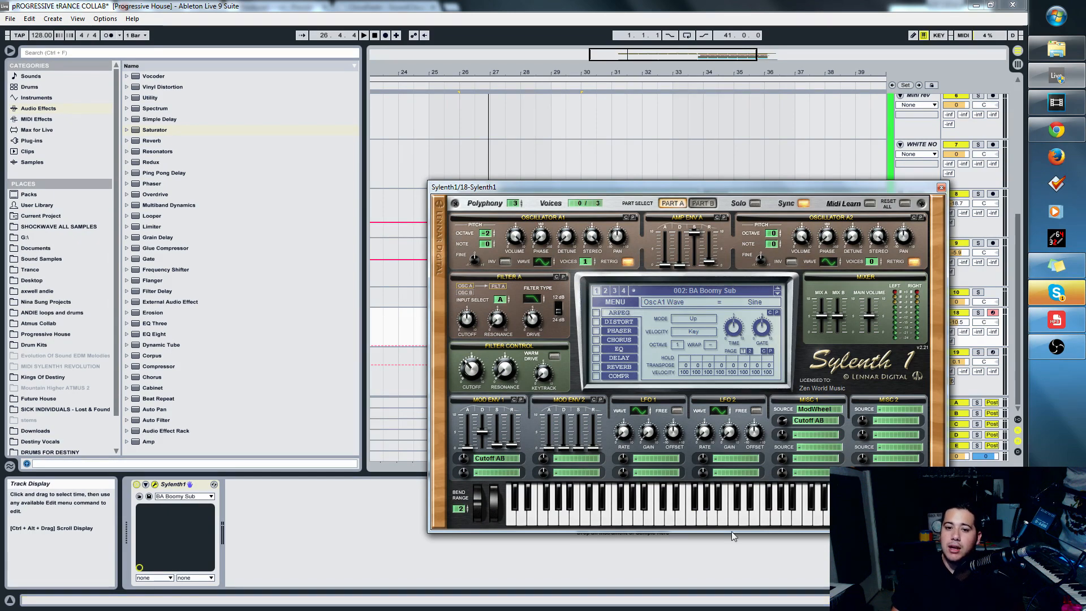
key(space)
click(940, 187)
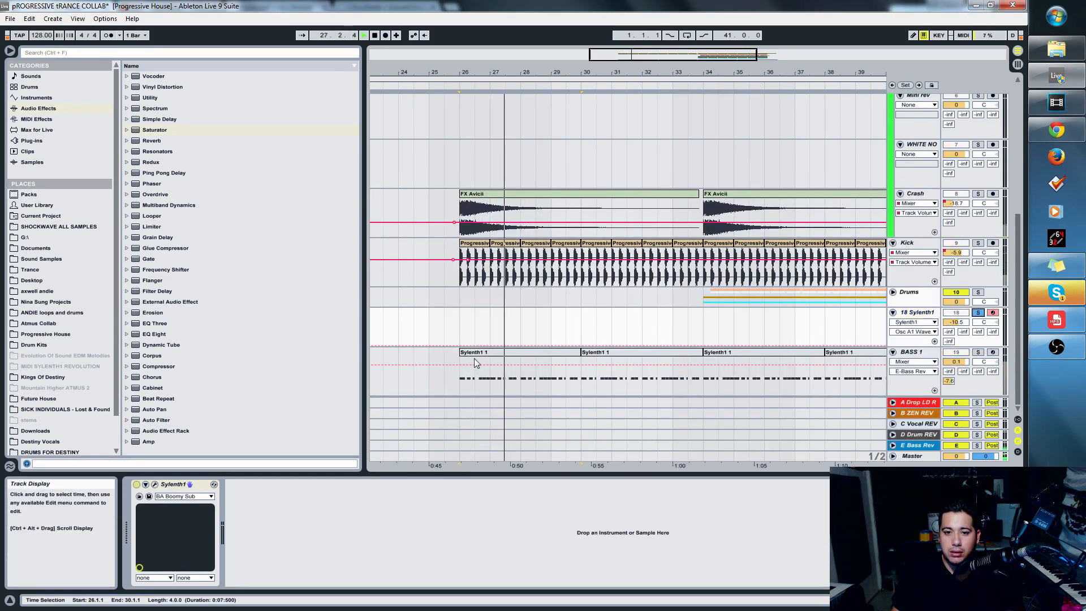
- Copy the first BASS 1 clip onto the 18 Sylenth1 track at bar 26 and play it with the Sylenth1 patch
drag(495, 372, 496, 334)
key(space)
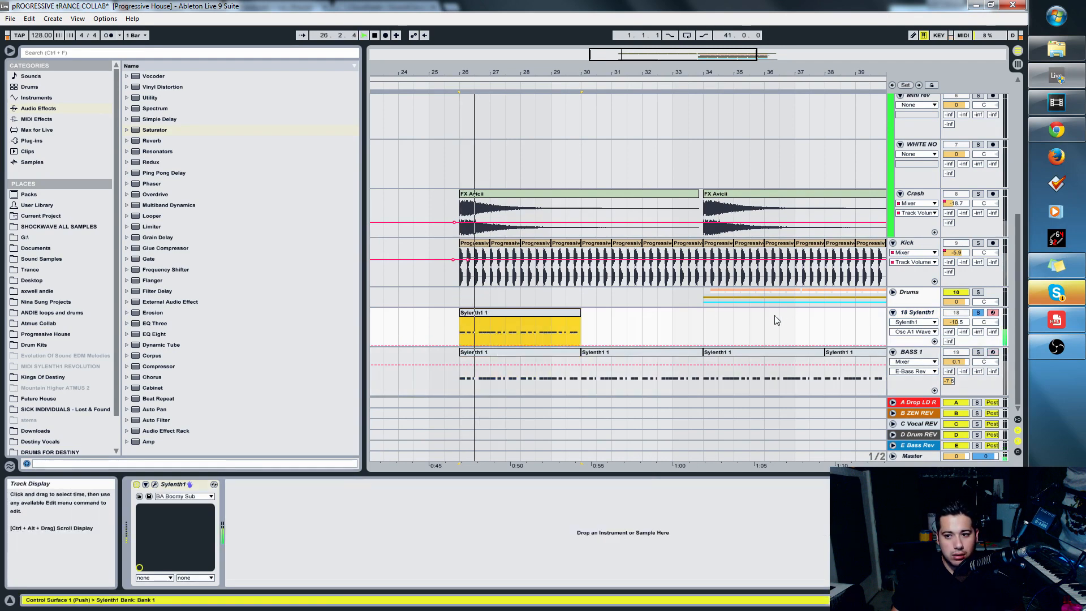
click(503, 321)
click(154, 485)
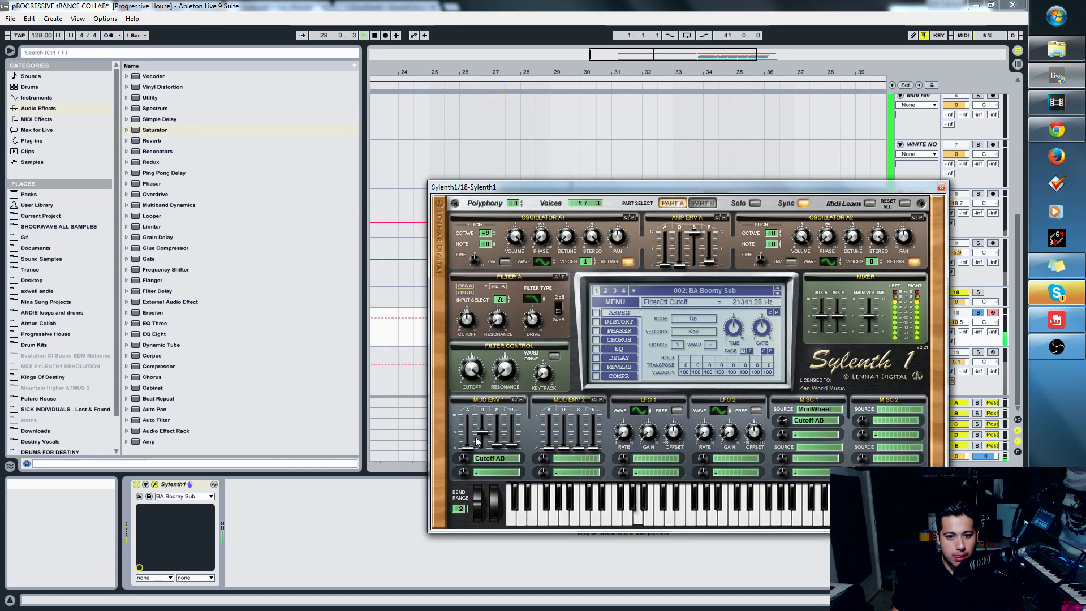
click(941, 187)
- In the Session view, copy LFOTool from BASS 1 and paste it after Sylenth1 on the 18 Sylenth1 track
key(Tab)
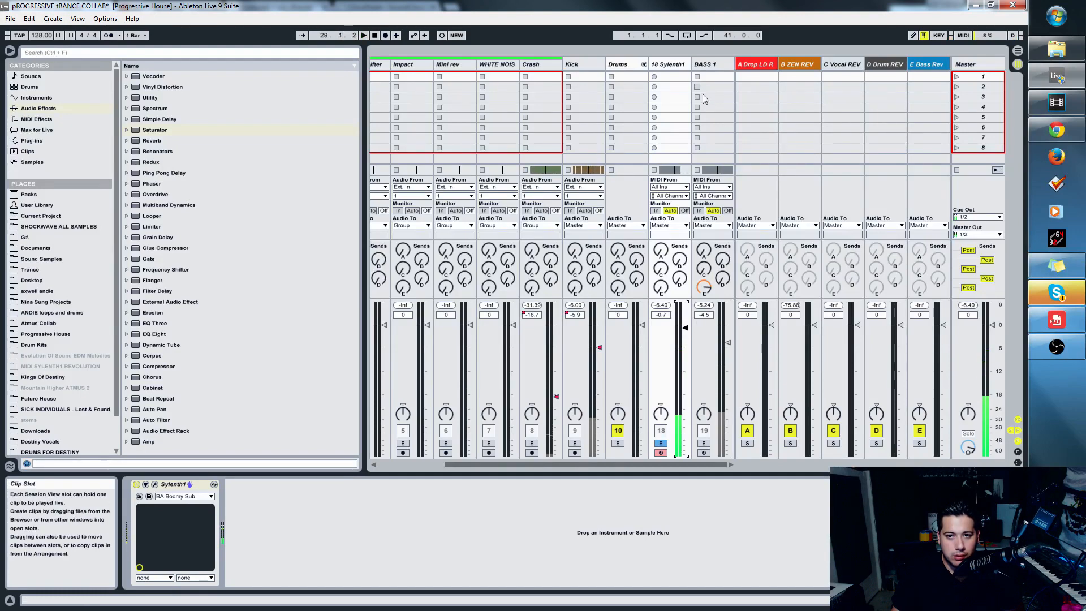
click(704, 67)
right_click(562, 486)
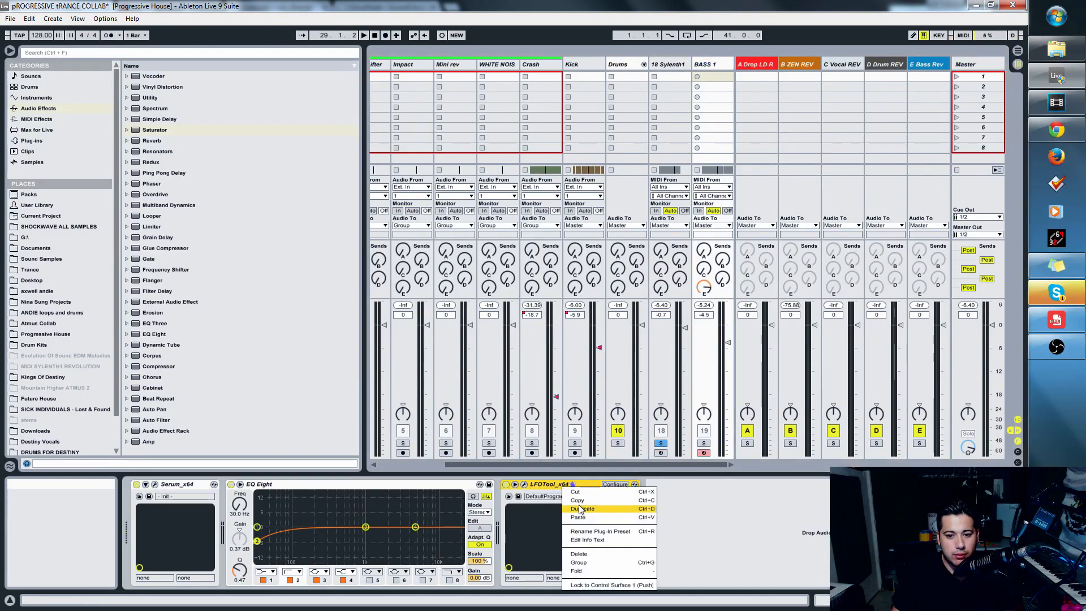
click(580, 501)
click(669, 65)
click(472, 538)
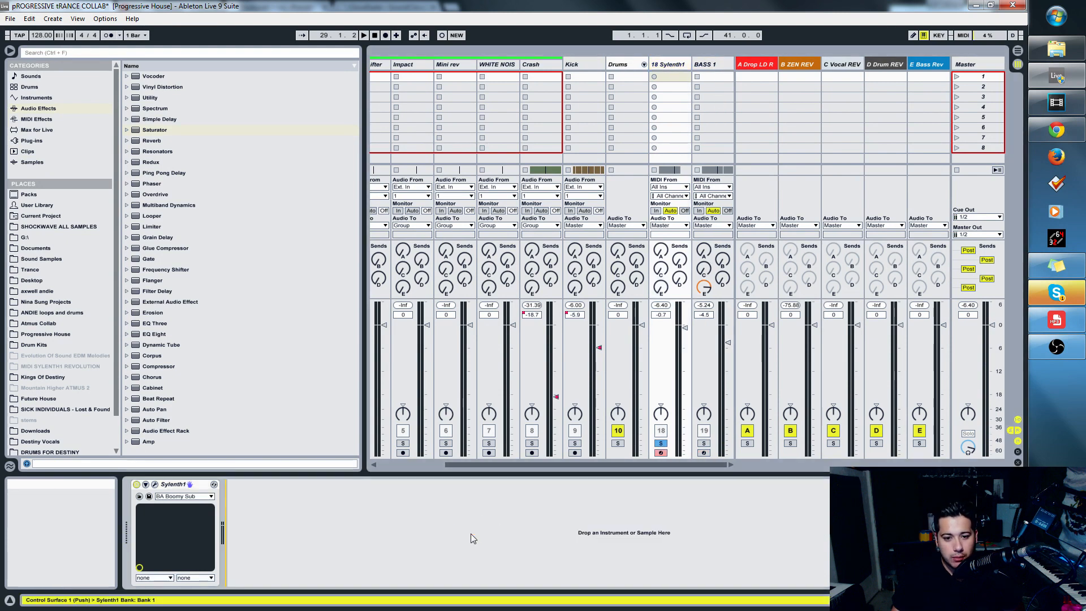
key(ctrl+v)
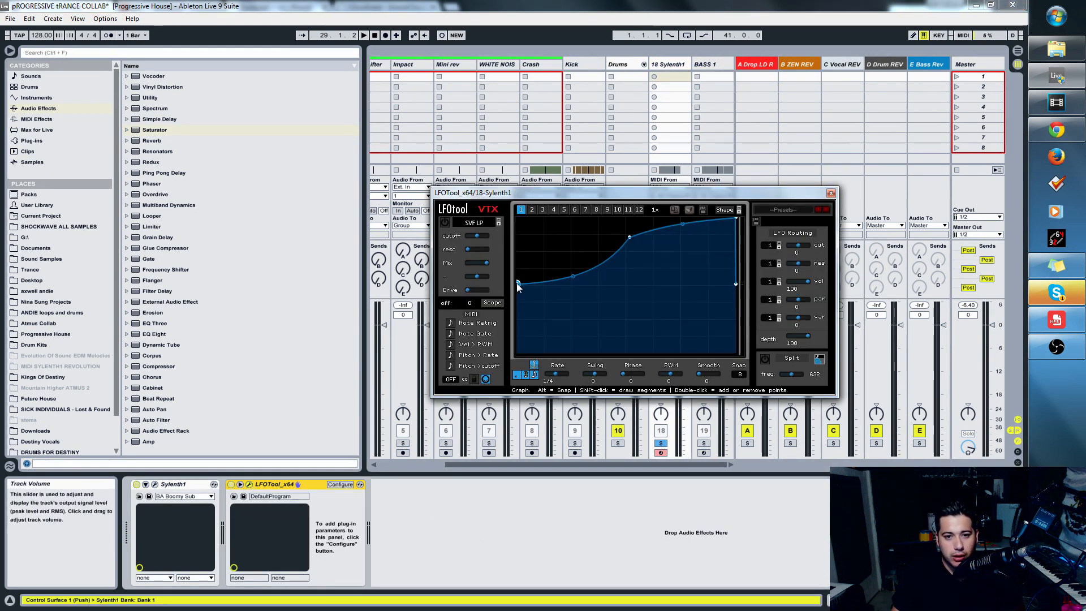
- Shape the LFOTool curve on 18 Sylenth1 during playback with a slightly lower start point, Phase 0, PWM 24 and Smooth 65
key(space)
drag(516, 284, 526, 307)
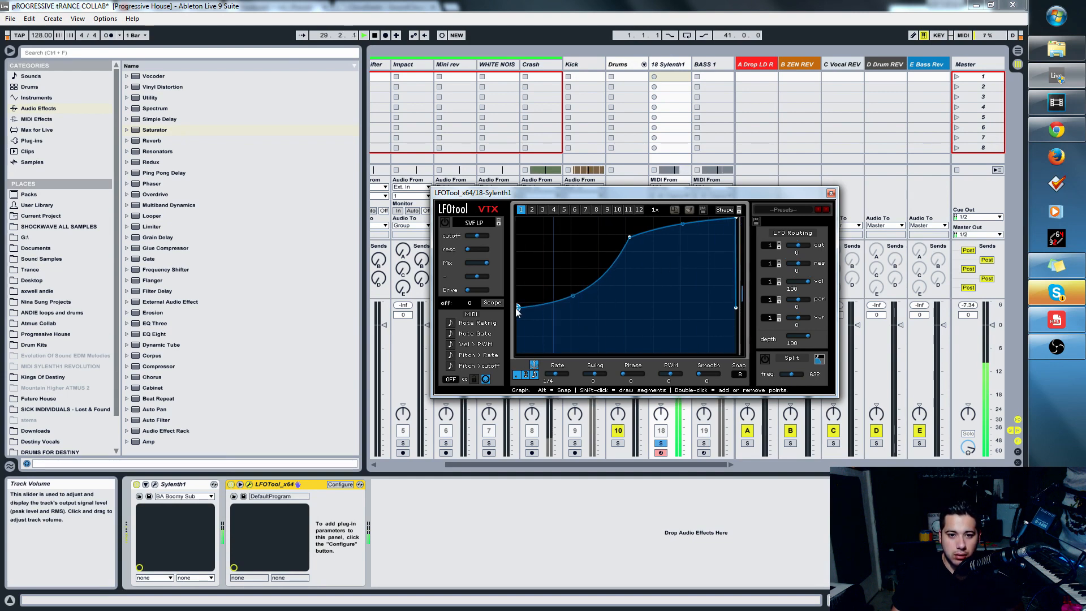
drag(516, 311, 520, 292)
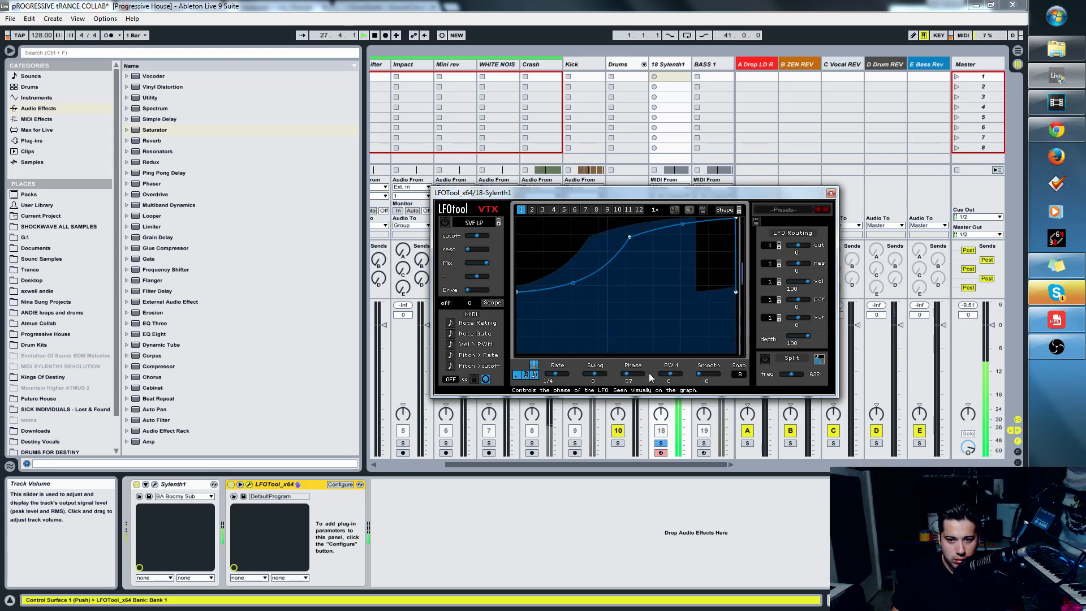
mouse_move(628, 378)
mouse_down()
mouse_move(654, 378)
mouse_move(619, 381)
mouse_up()
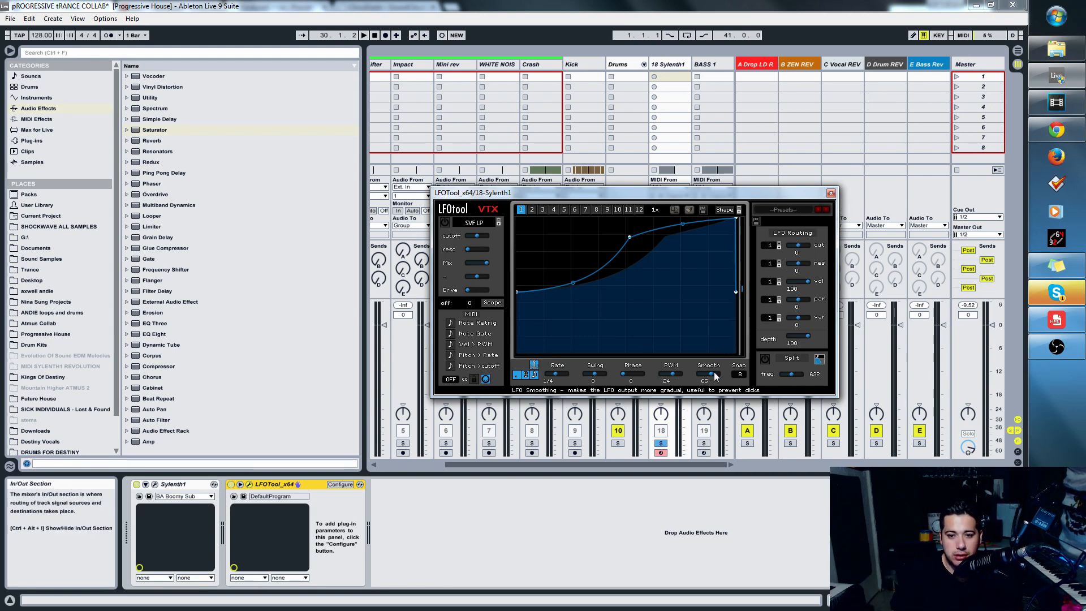
click(830, 194)
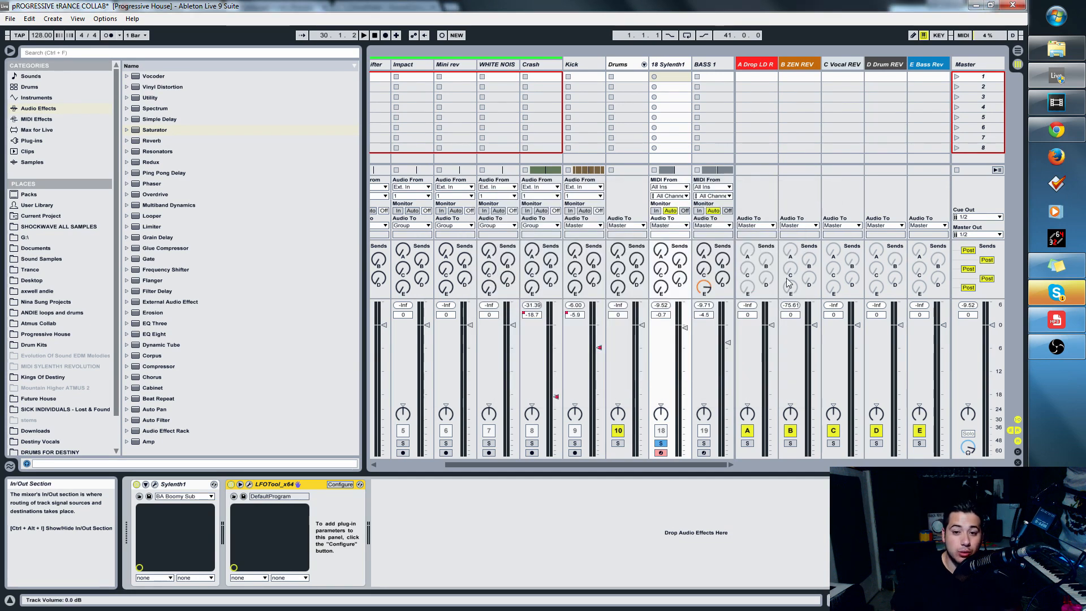
- Take 18 Sylenth1 out of solo and set the track volumes to -5.0 dB for BASS 1 and -3.0 dB for 18 Sylenth1
click(661, 443)
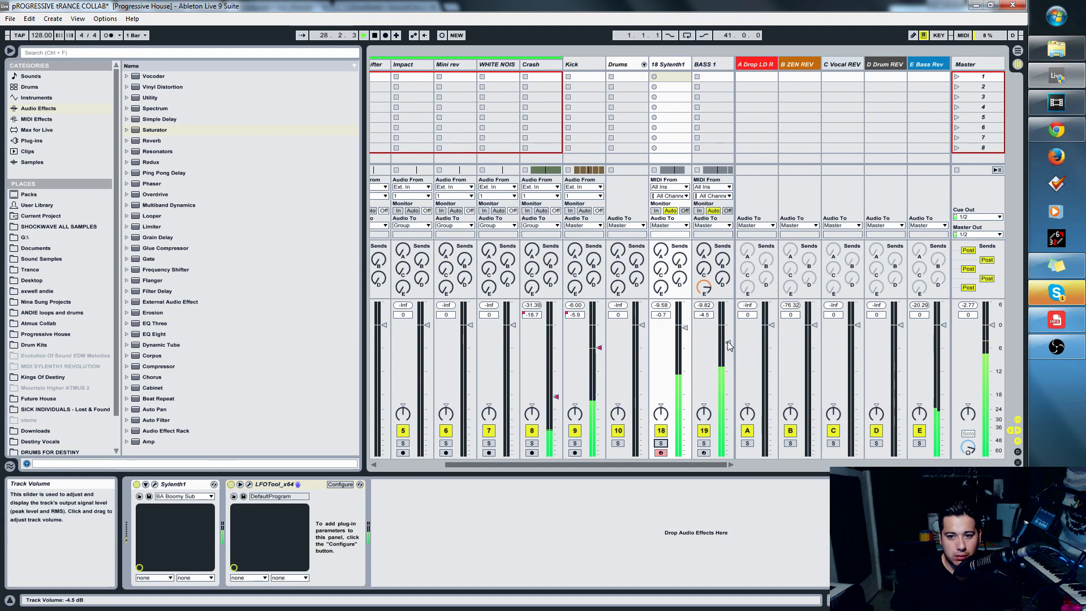
drag(727, 341, 727, 343)
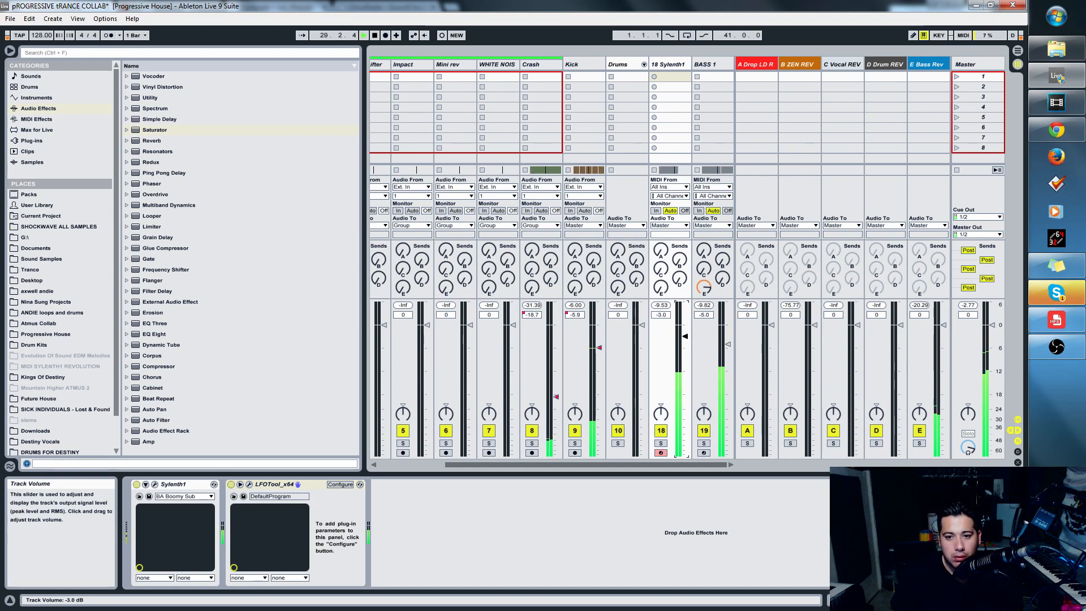
- In the Arrangement view, duplicate the 18 Sylenth1 clip twice so it runs to bar 38, and play from bar 26
key(Tab)
click(560, 315)
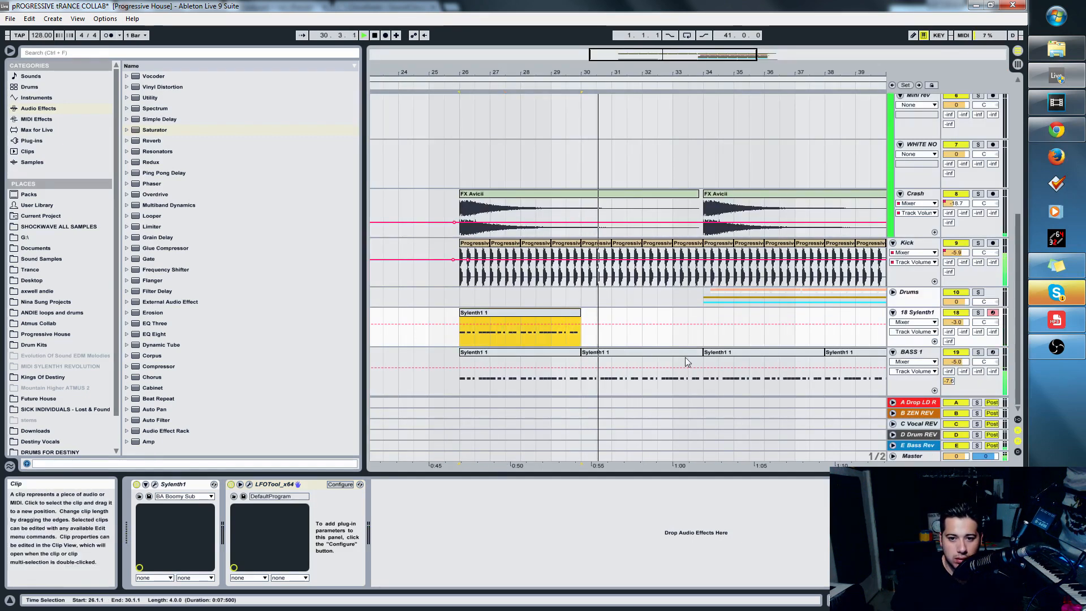
key(ctrl+d)
key(ctrl+d)
click(476, 214)
key(space)
key(space)
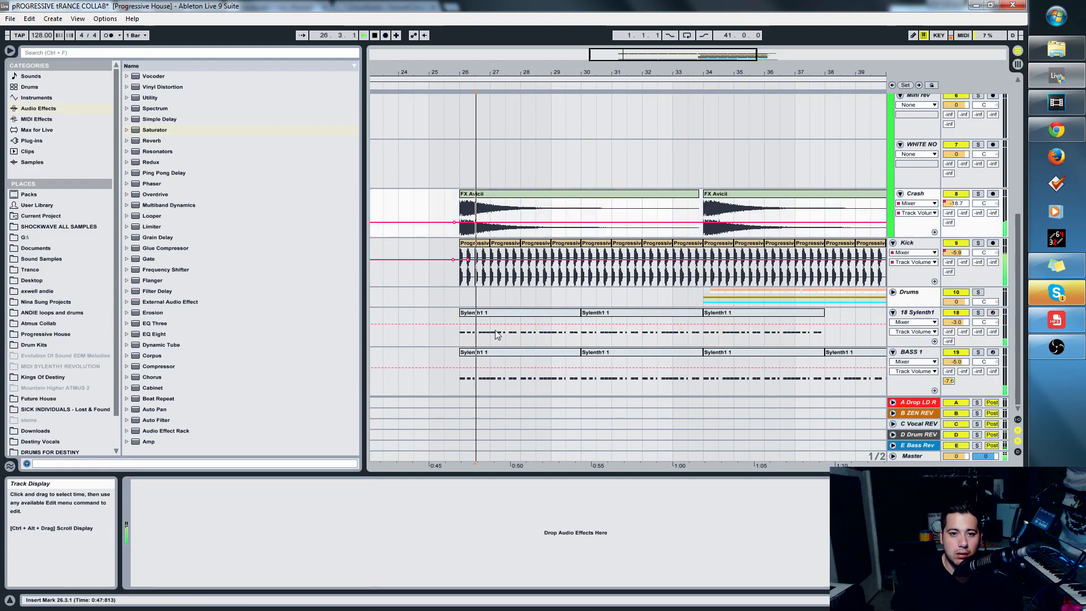
click(459, 179)
key(space)
key(space)
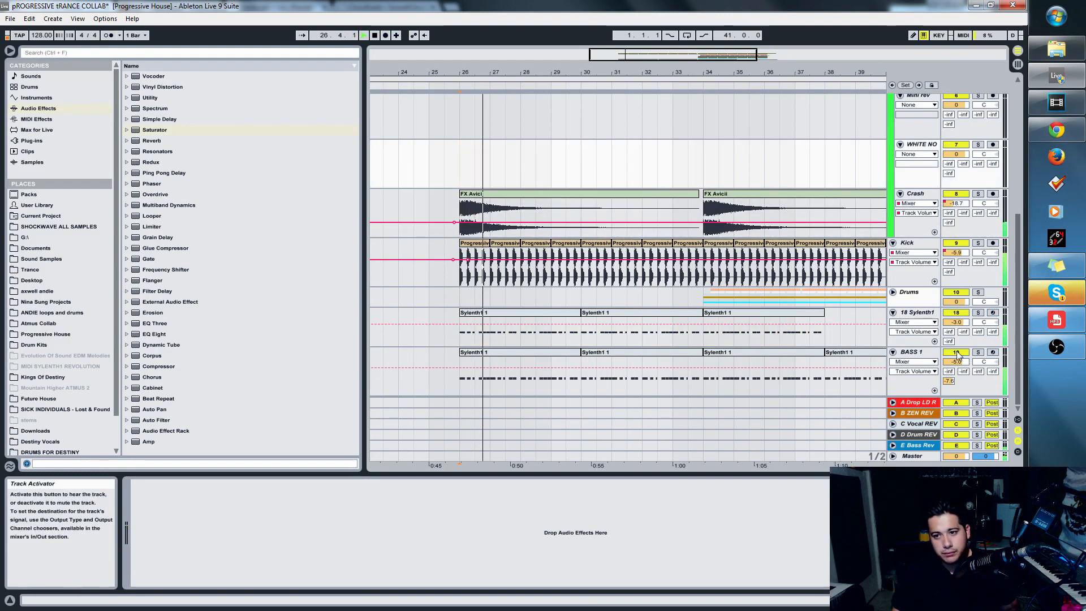
- Raise BASS 1's send to E Bass Rev to -5.0 dB with the track briefly soloed, and set that reverb's Diffuse level to 3.1 dB
click(977, 353)
click(912, 352)
key(Tab)
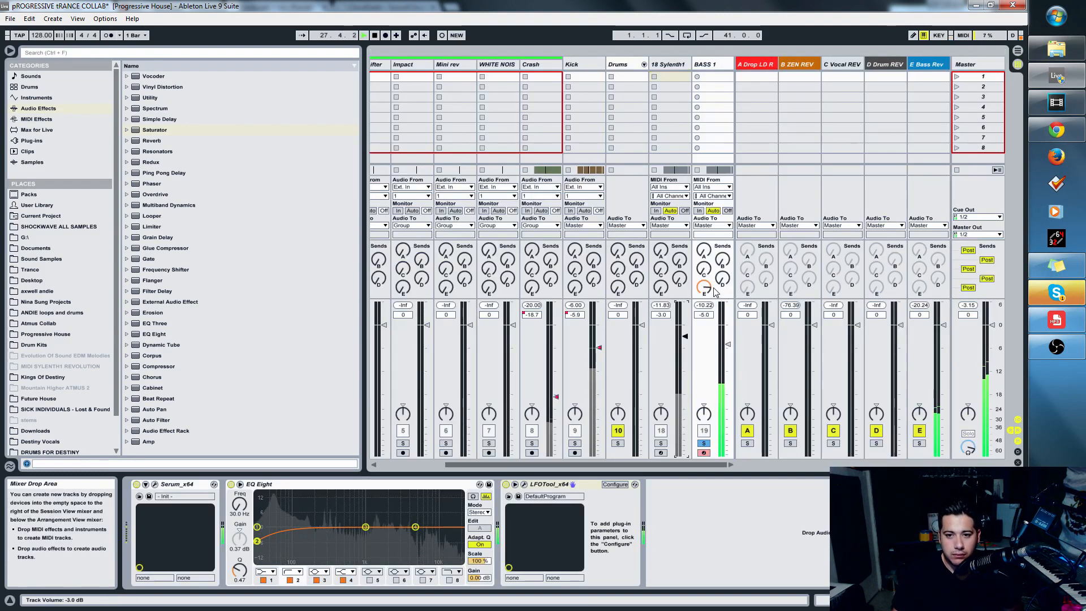
click(704, 442)
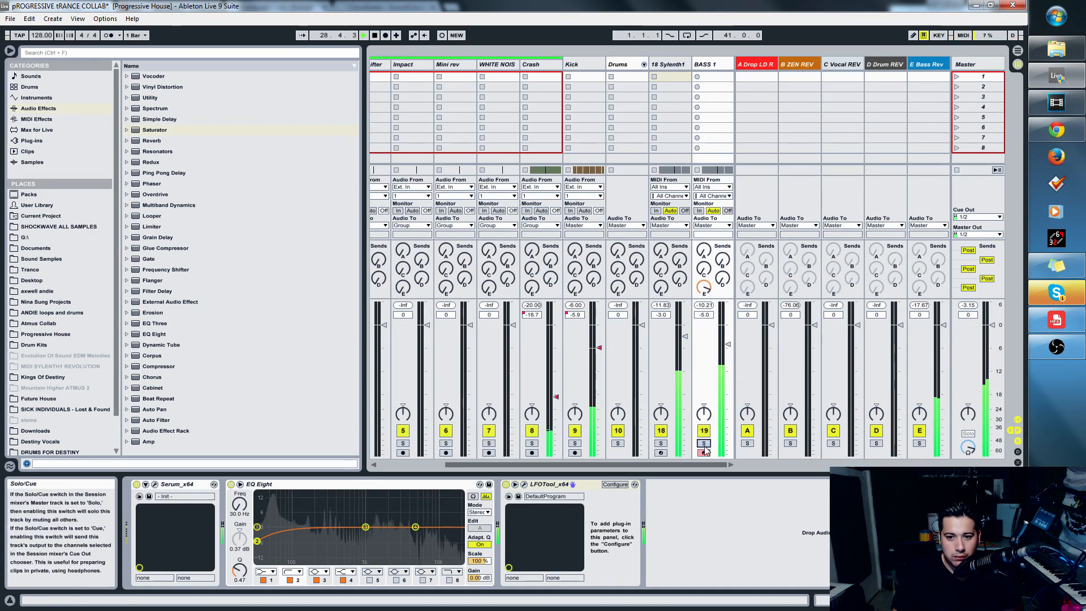
click(707, 64)
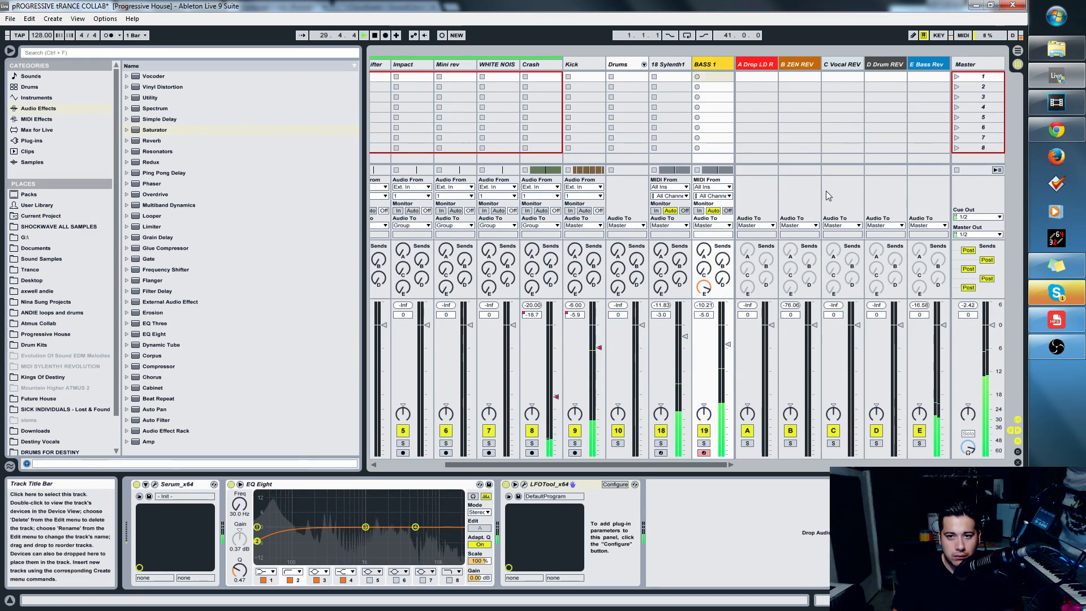
click(932, 64)
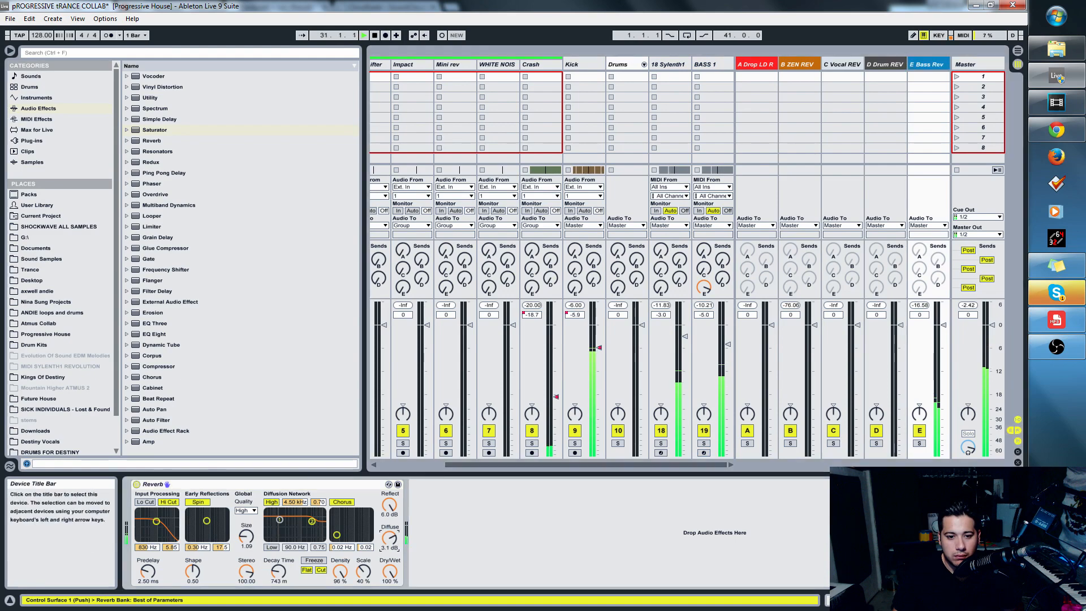
- Return to the Arrangement view, solo BASS 1 and duplicate the track with its clips and devices
key(Tab)
click(735, 312)
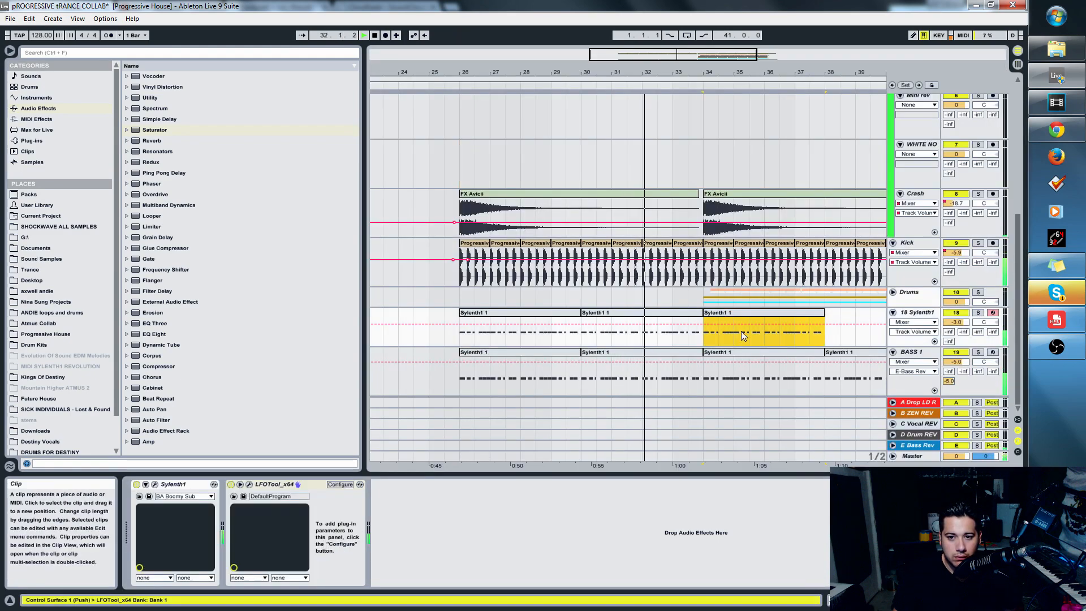
drag(639, 55, 639, 26)
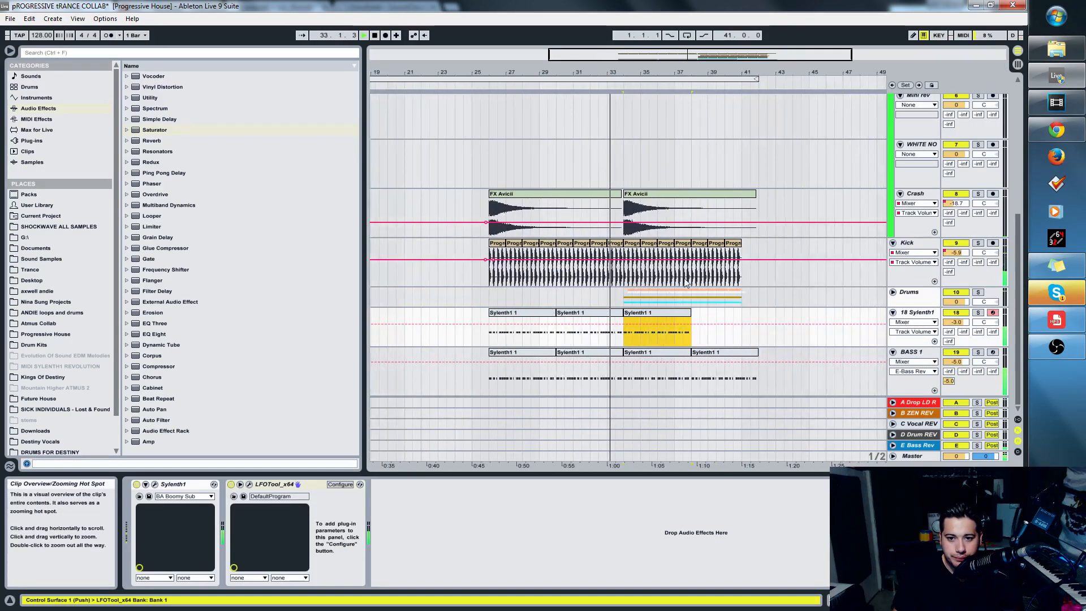
click(657, 354)
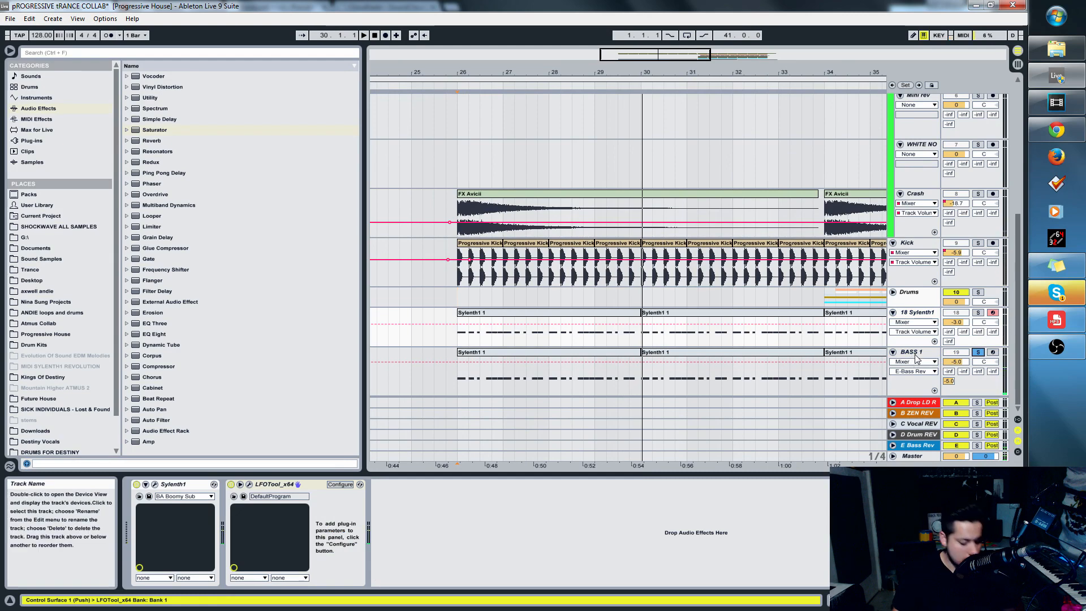
click(915, 353)
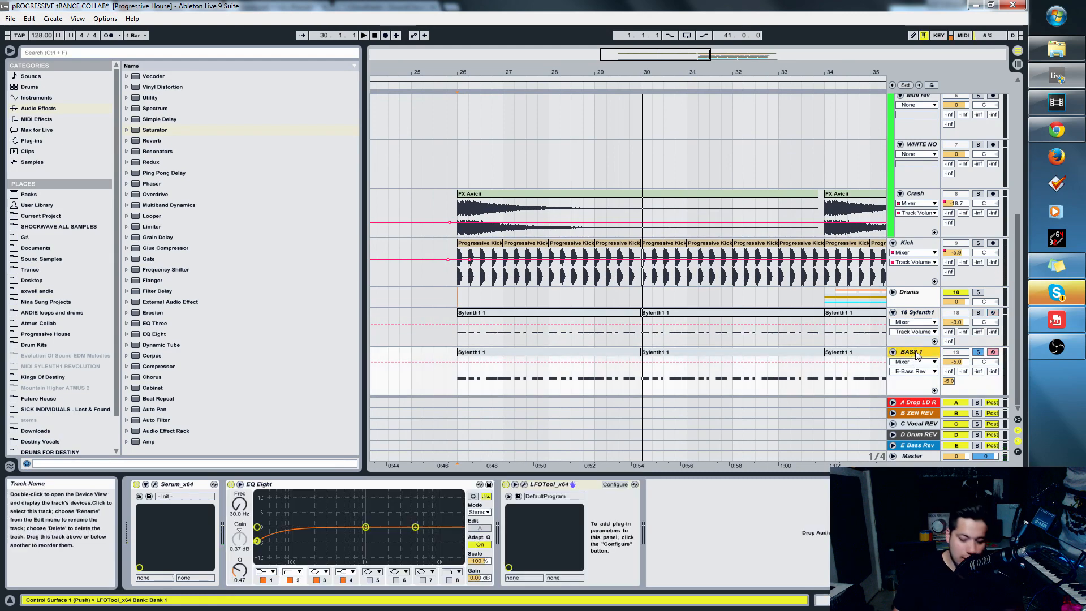
key(ctrl+d)
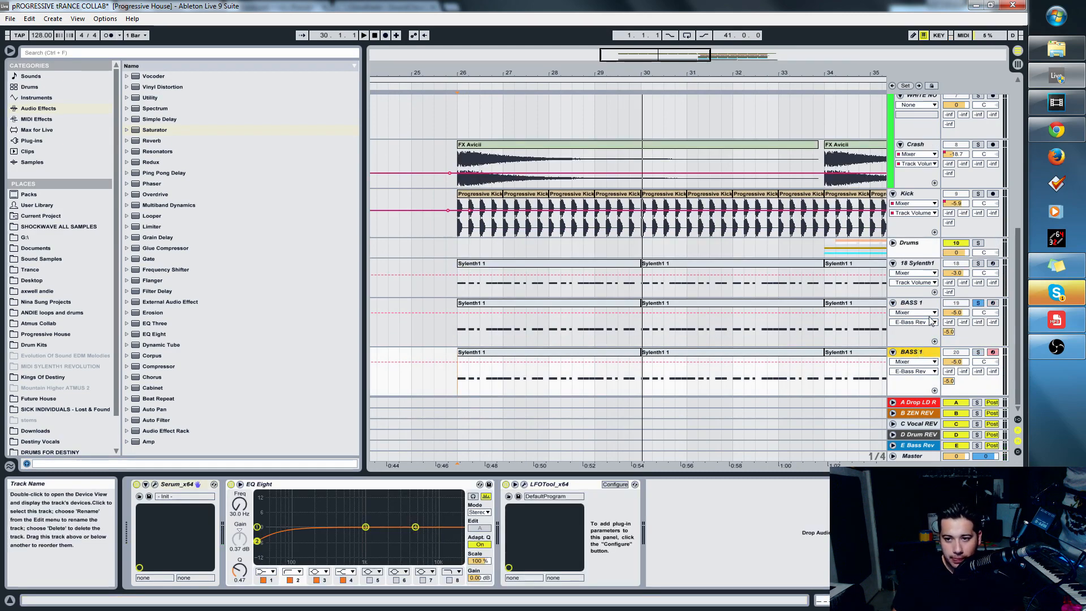
- Open the notes of the first 18 Sylenth1 clip for editing and enlarge the Clip View
click(917, 263)
double_click(518, 274)
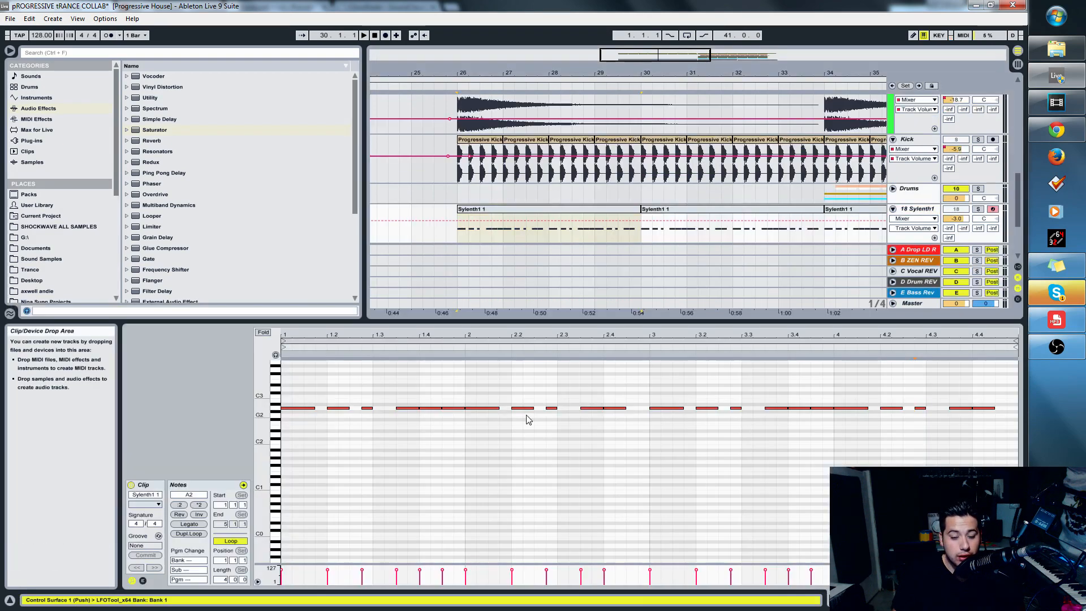
drag(583, 320, 582, 208)
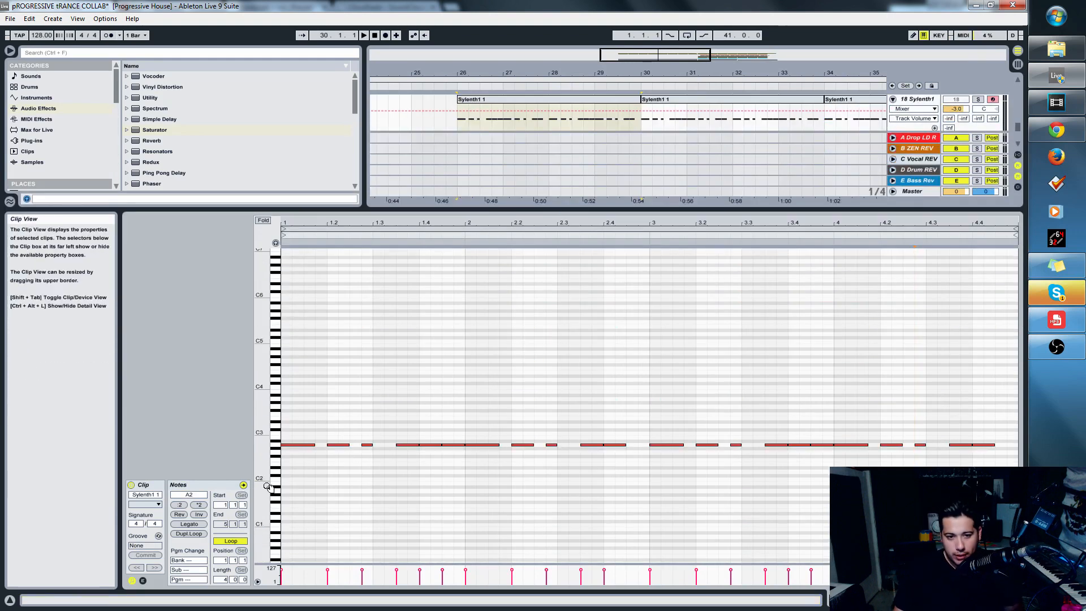
- Solo 18 Sylenth1 and play from bar 26, checking its devices and the notes of its first clip
drag(262, 477, 428, 458)
click(344, 454)
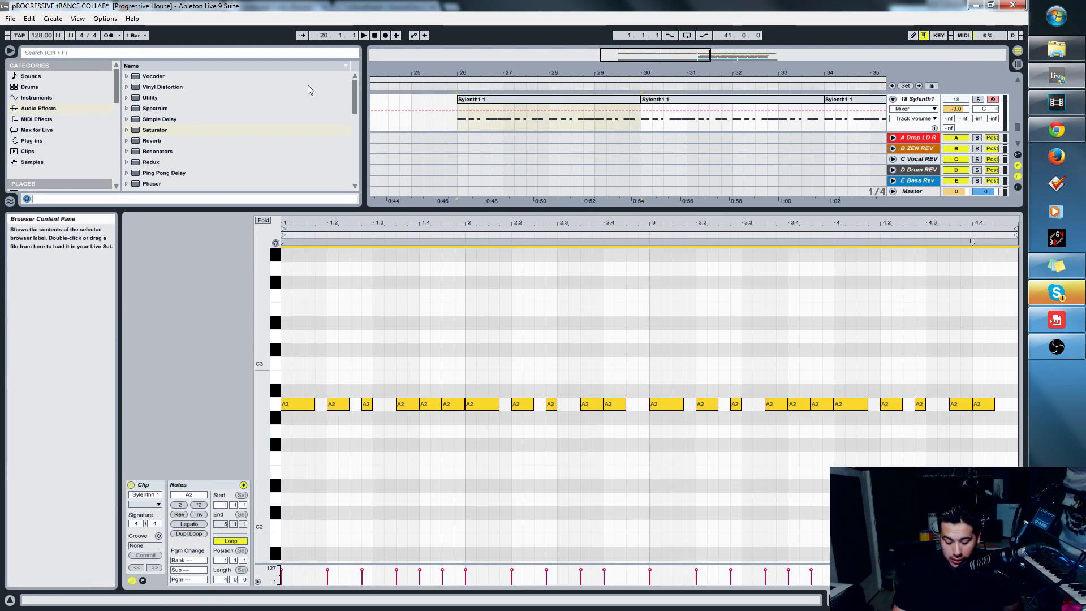
click(978, 99)
click(455, 123)
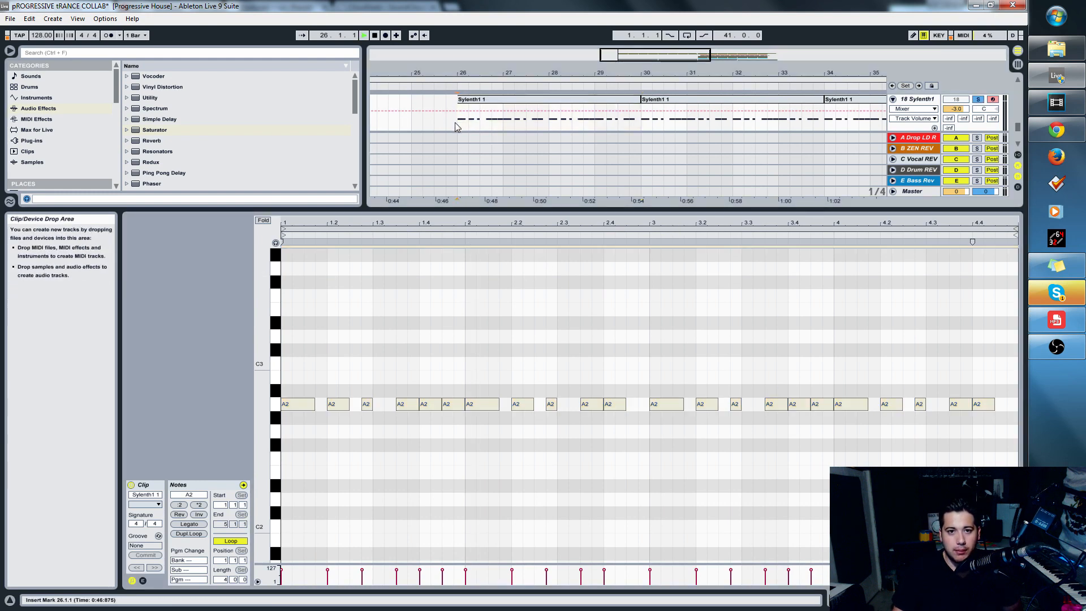
key(space)
double_click(924, 99)
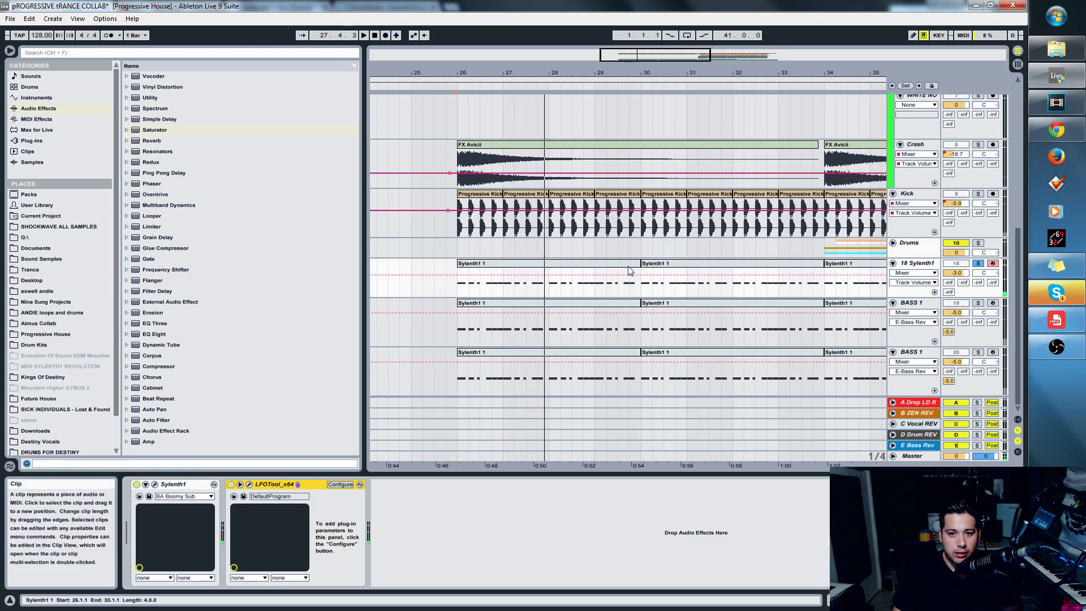
double_click(600, 263)
key(space)
- Try all notes of the first 18 Sylenth1 clip an octave lower at A1 during playback, and return them to A2
drag(290, 443, 990, 405)
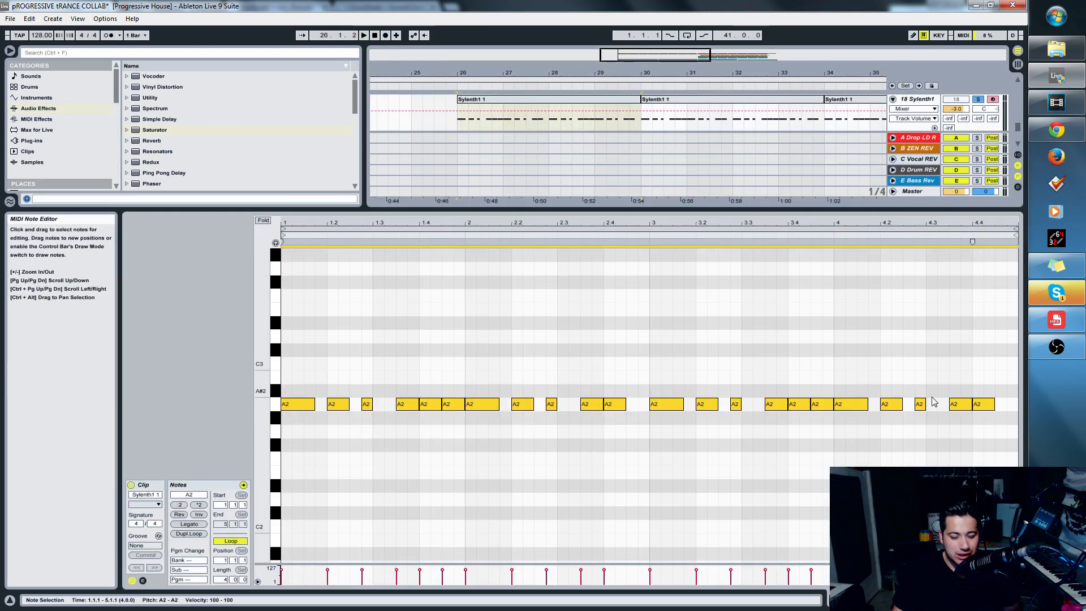
key(shift+Down)
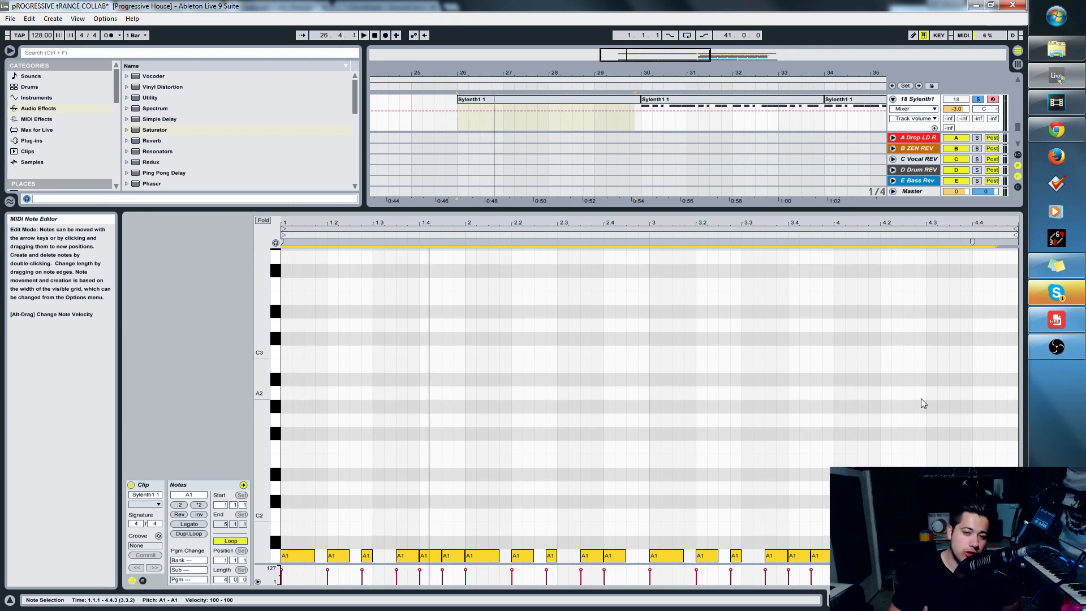
key(space)
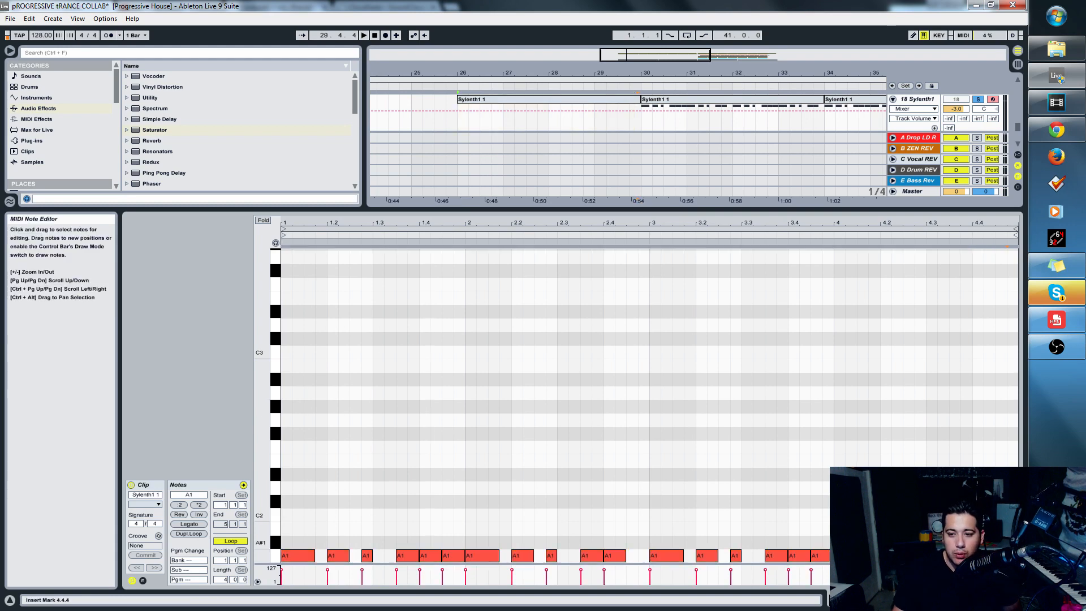
key(shift+Up)
key(space)
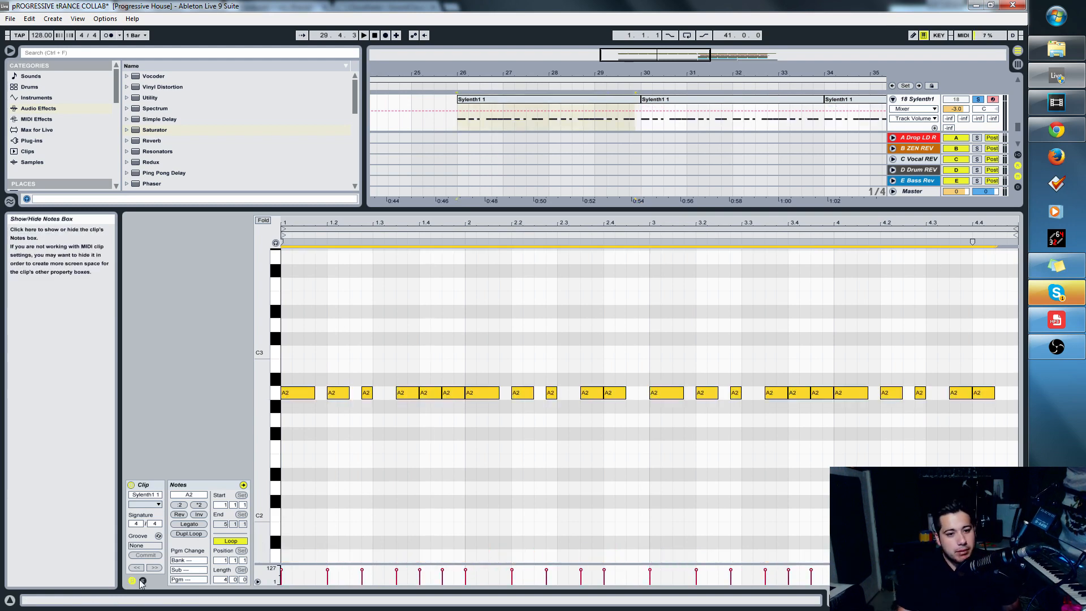
key(space)
- Unsolo 18 Sylenth1 and play the full mix from bar 26
click(978, 99)
click(956, 99)
key(space)
key(space)
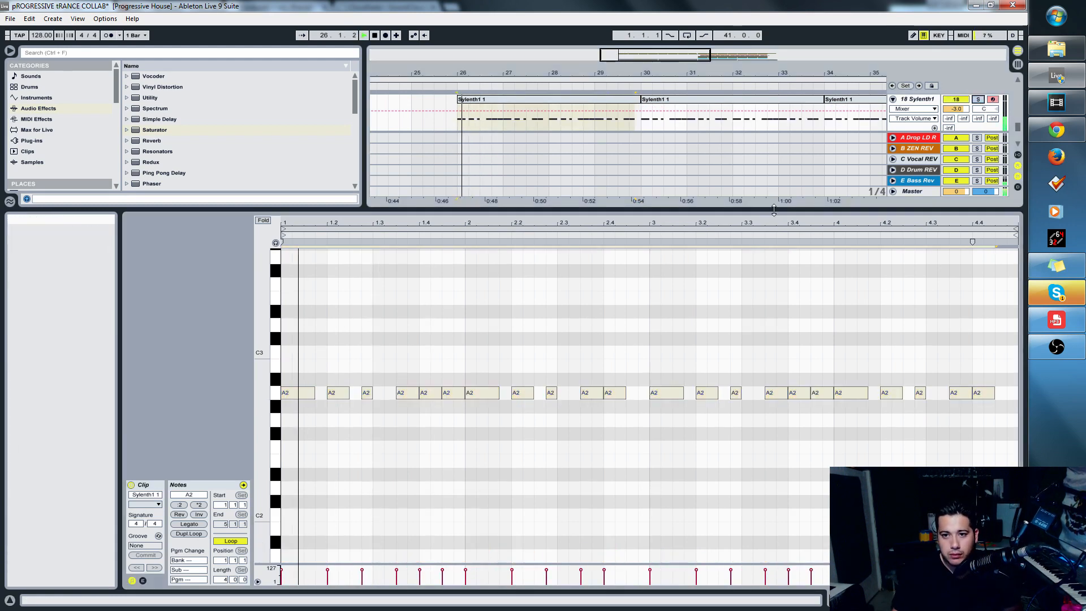
- Hide the Clip View and solo the duplicated BASS 1 track (track 20)
click(1017, 600)
scroll(915, 397, up, 1)
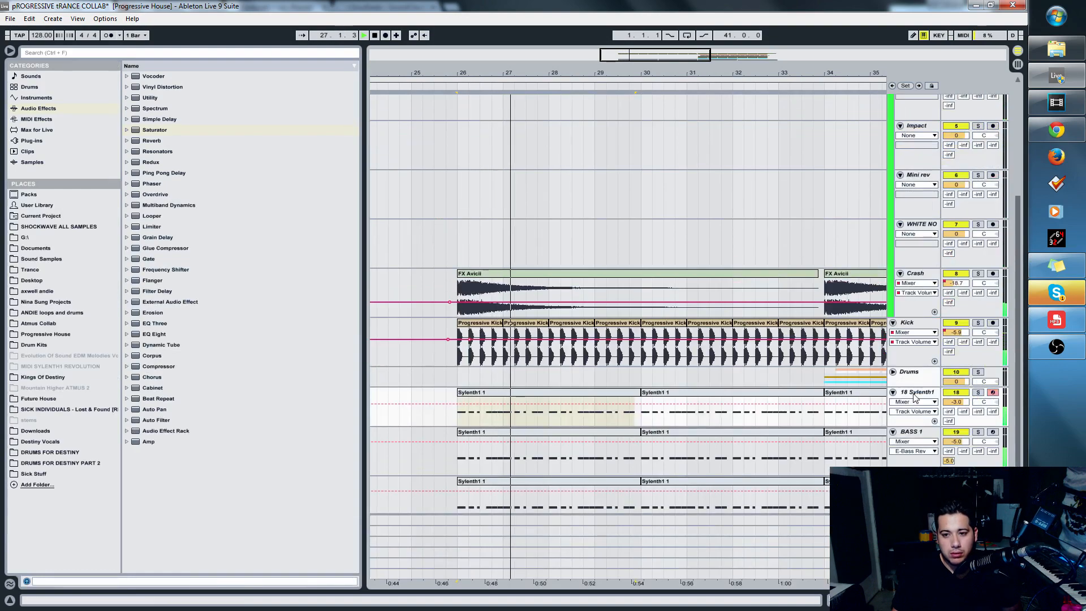
scroll(914, 397, down, 1)
click(977, 420)
click(977, 470)
- On the duplicated BASS 1 track, delete Serum and load the Sylenth1 plug-in in its place
click(914, 470)
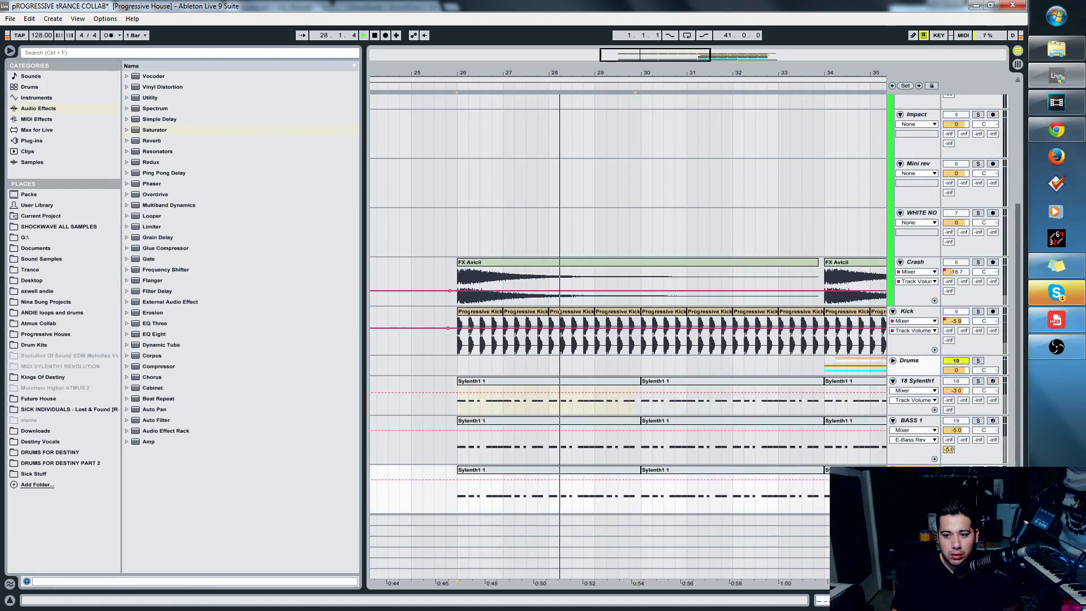
double_click(915, 470)
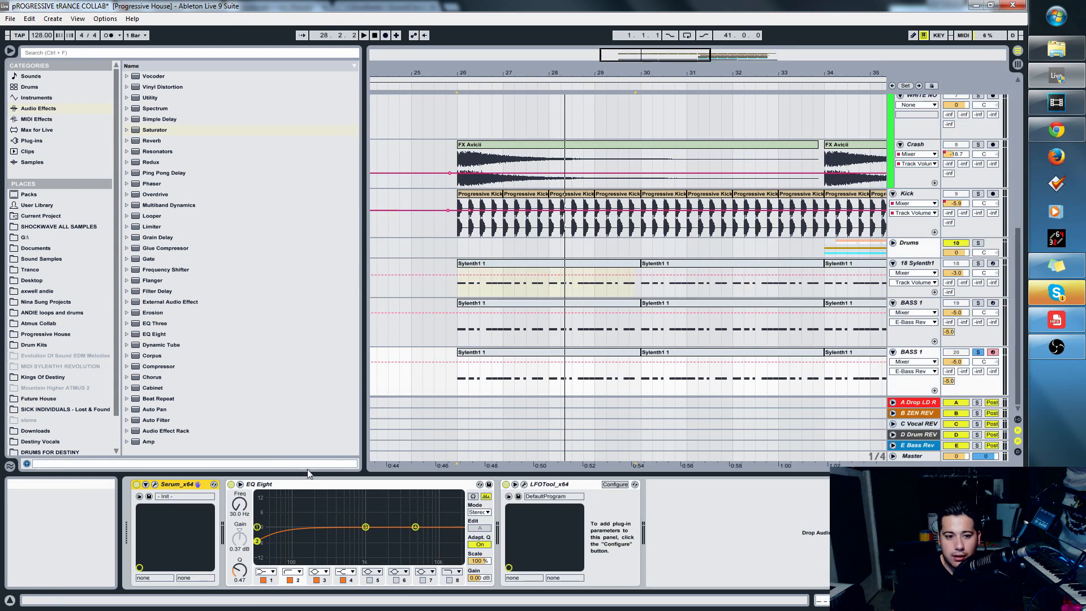
click(927, 303)
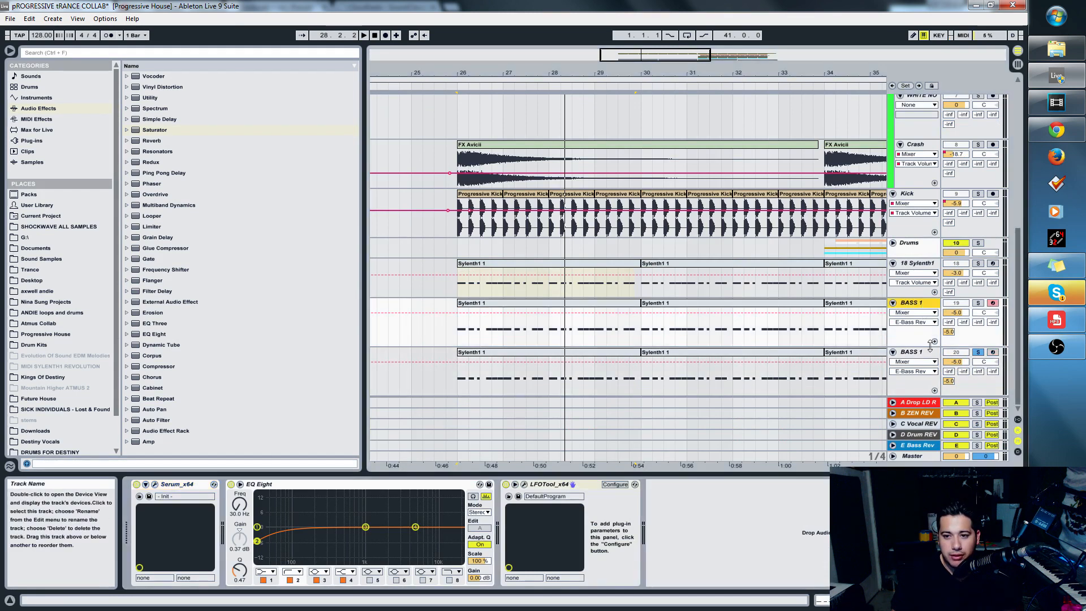
click(928, 351)
click(180, 485)
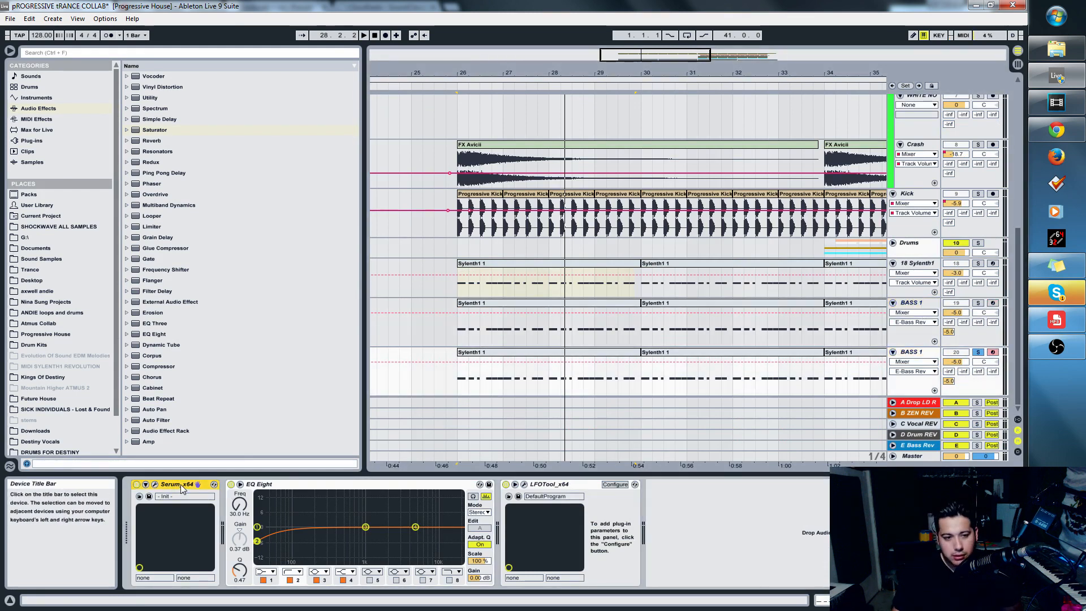
key(Delete)
click(32, 140)
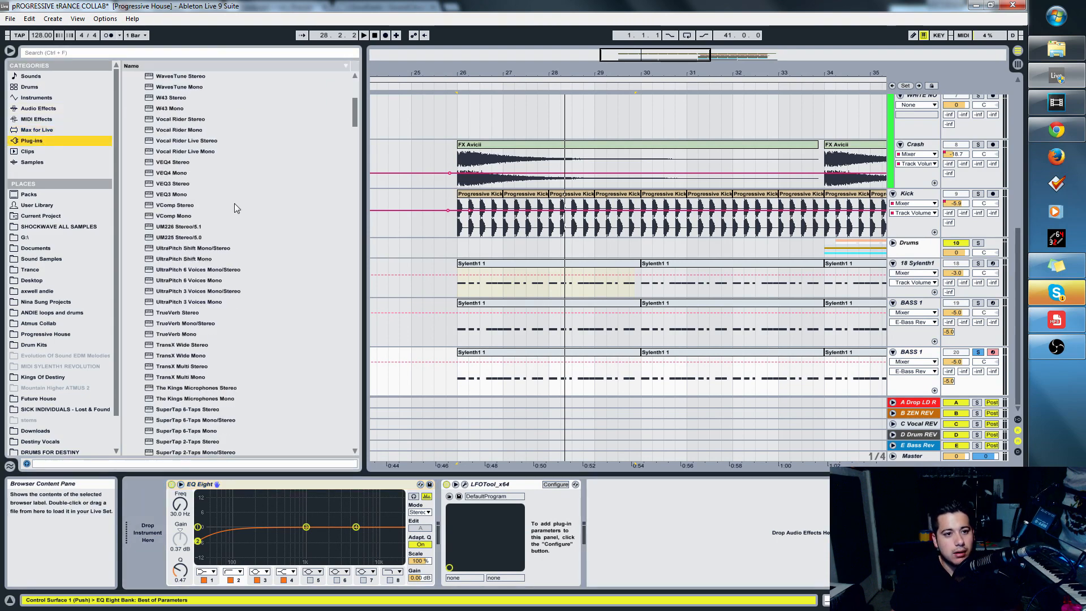
scroll(234, 202, down, 20)
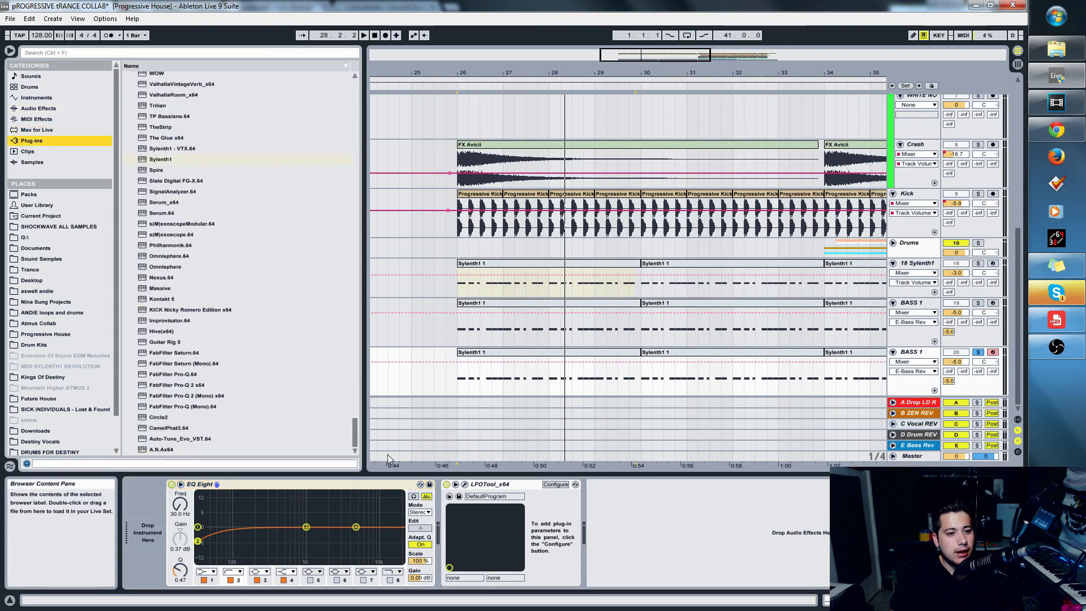
double_click(164, 159)
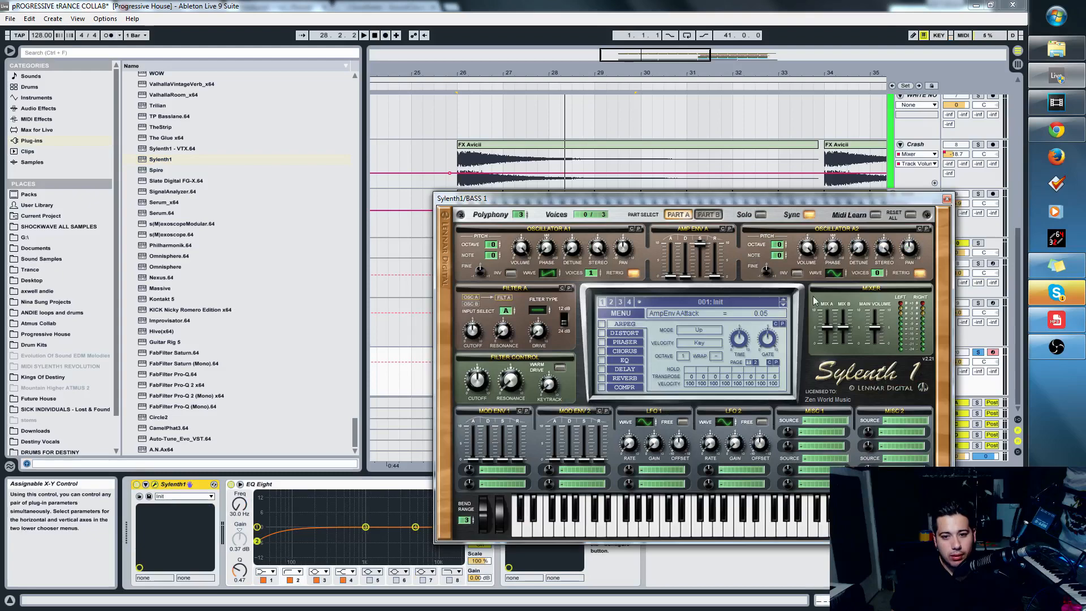
- Load the bank Sylenth1 Revolution Volume 2 EVO.fxb from the Zen World folder into Sylenth1 and select the BA Atomizer preset
click(620, 313)
click(644, 353)
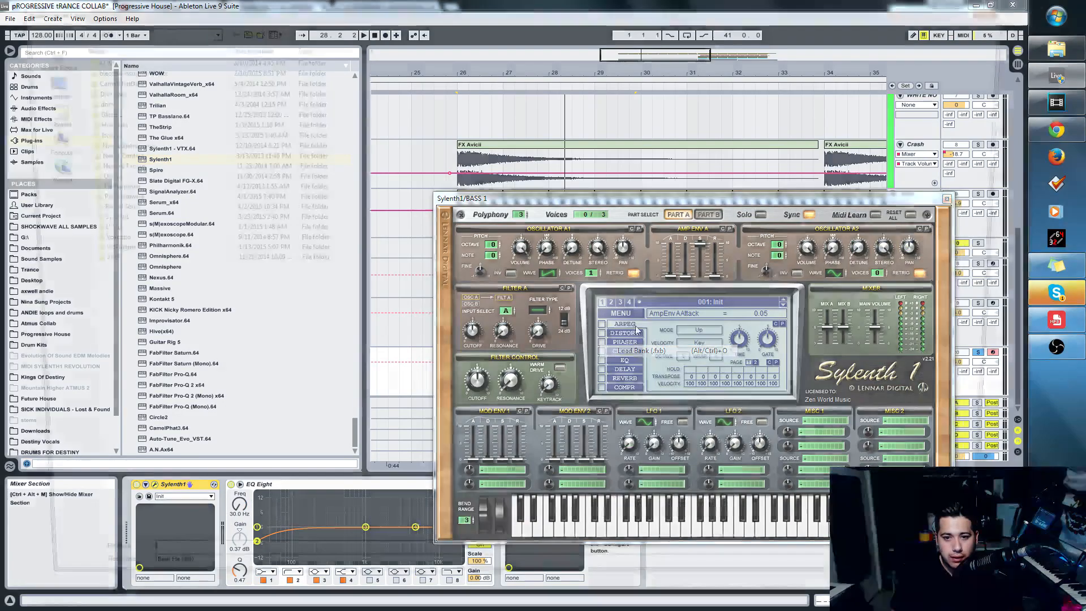
double_click(90, 218)
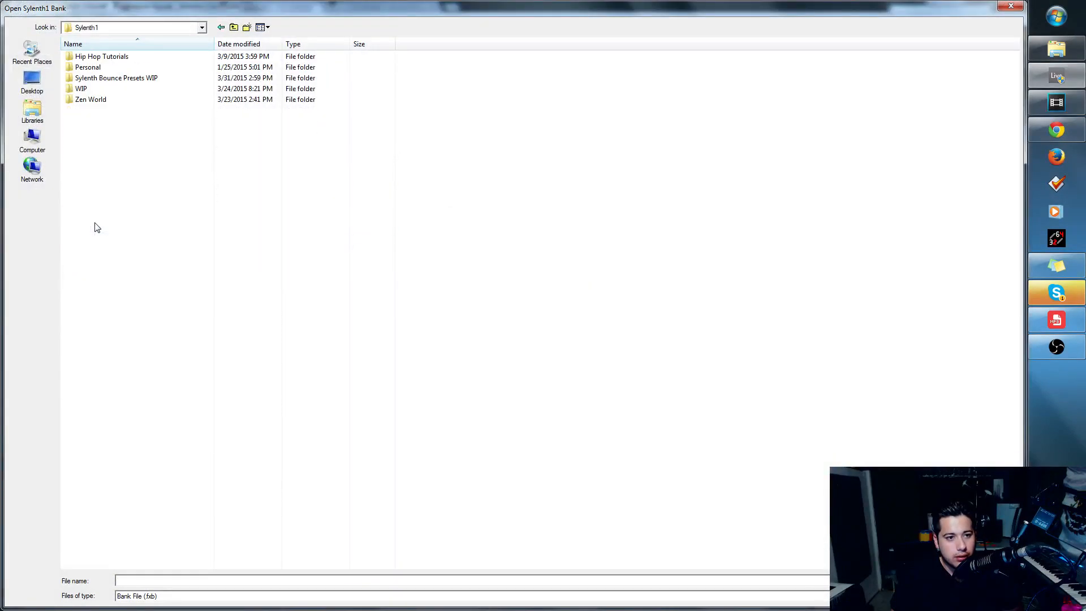
double_click(89, 100)
double_click(146, 78)
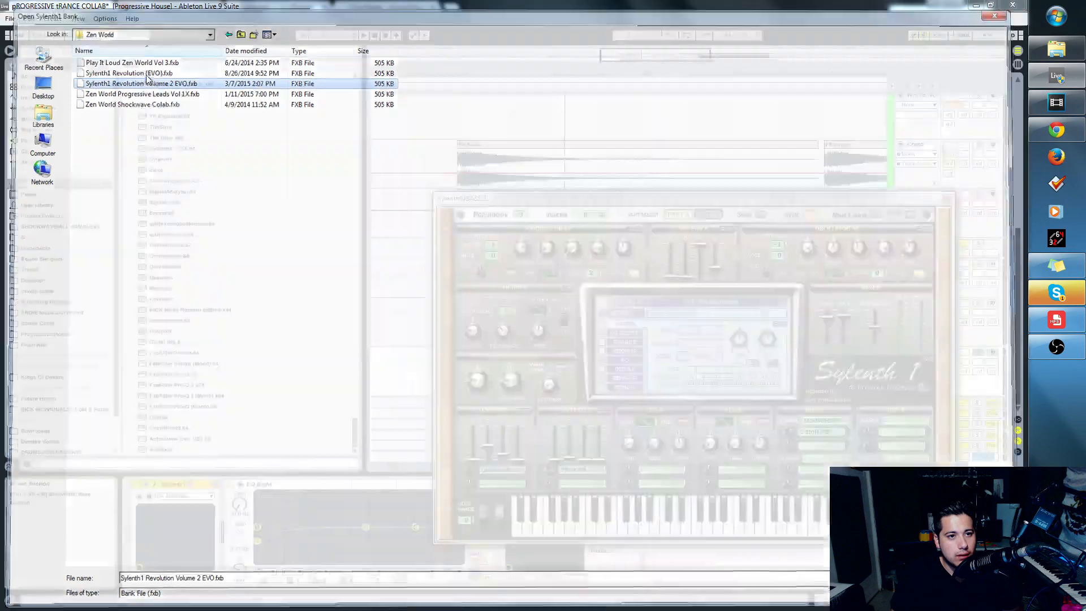
click(727, 305)
click(569, 270)
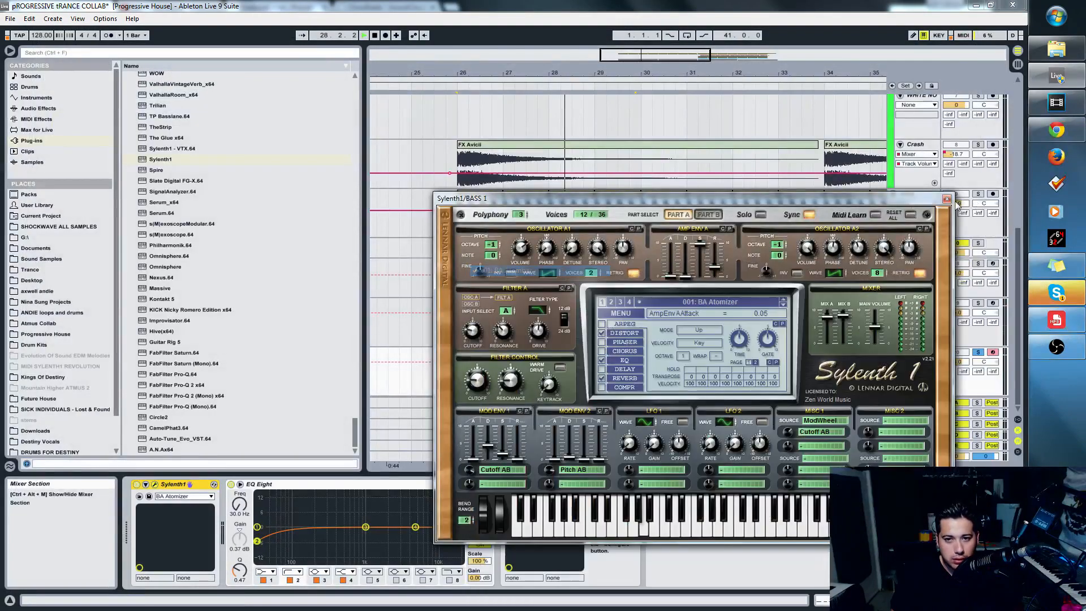
- Play from bar 26 to audition the BA Atomizer layer by itself and together with the Serum BASS 1 track
key(space)
drag(900, 198, 393, 165)
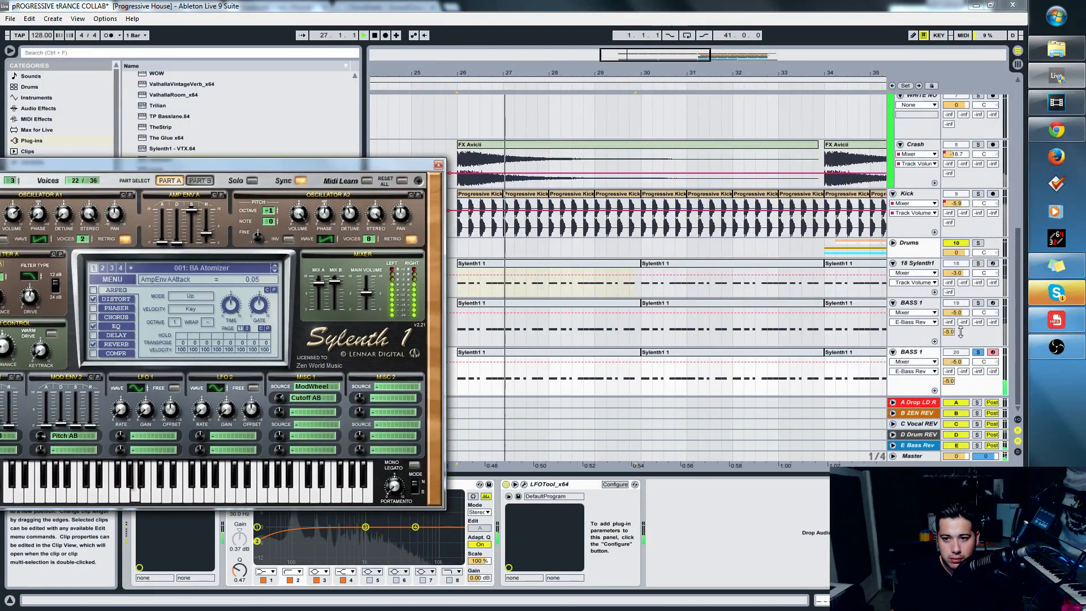
click(919, 303)
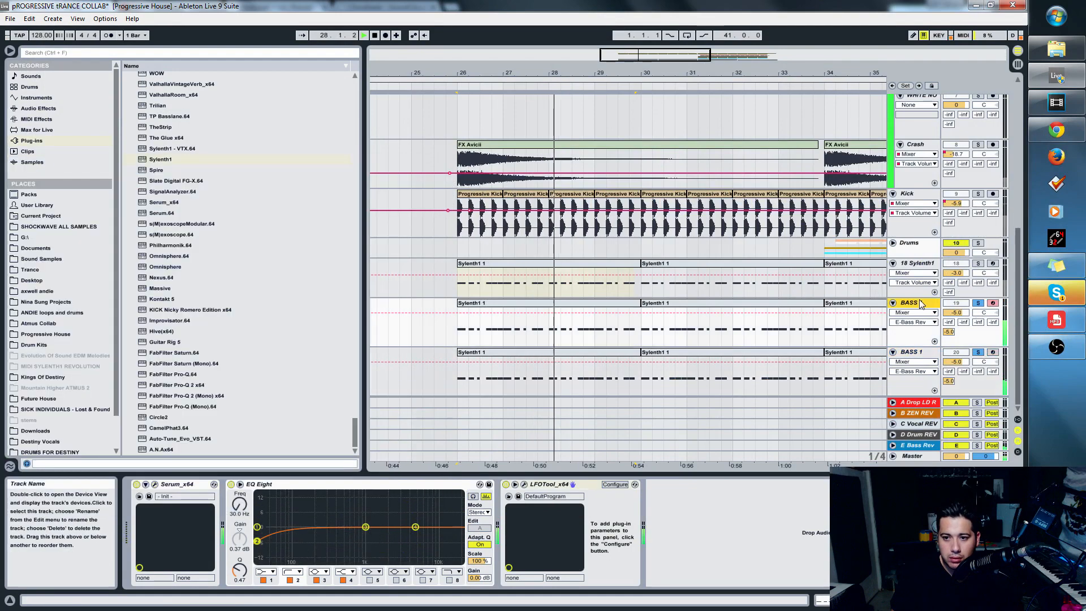
key(space)
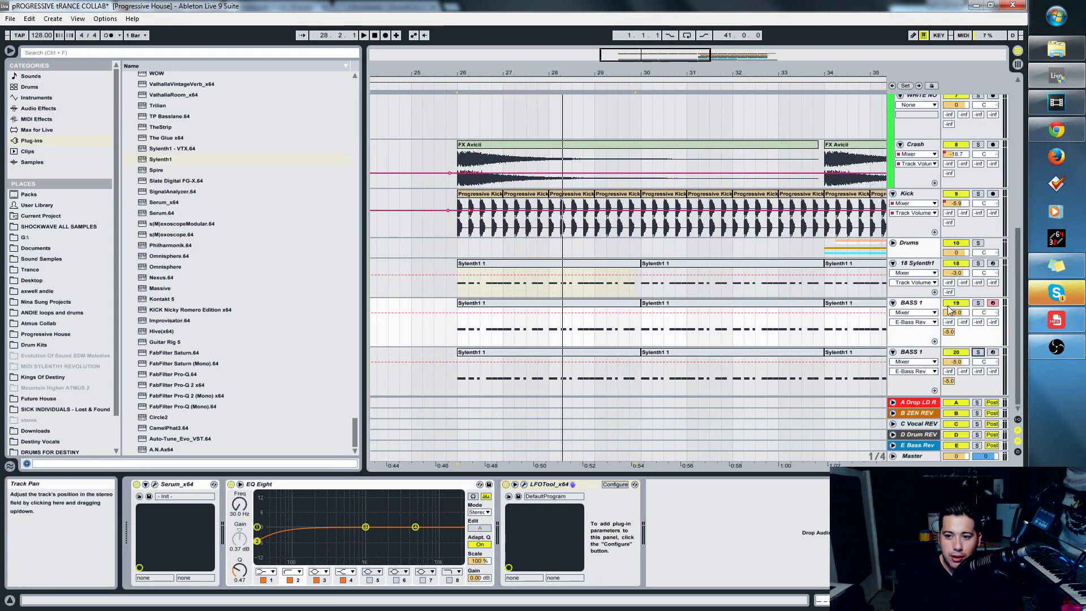
- Select the Serum BASS 1 track (track 19) and solo it on its own
double_click(925, 303)
click(930, 303)
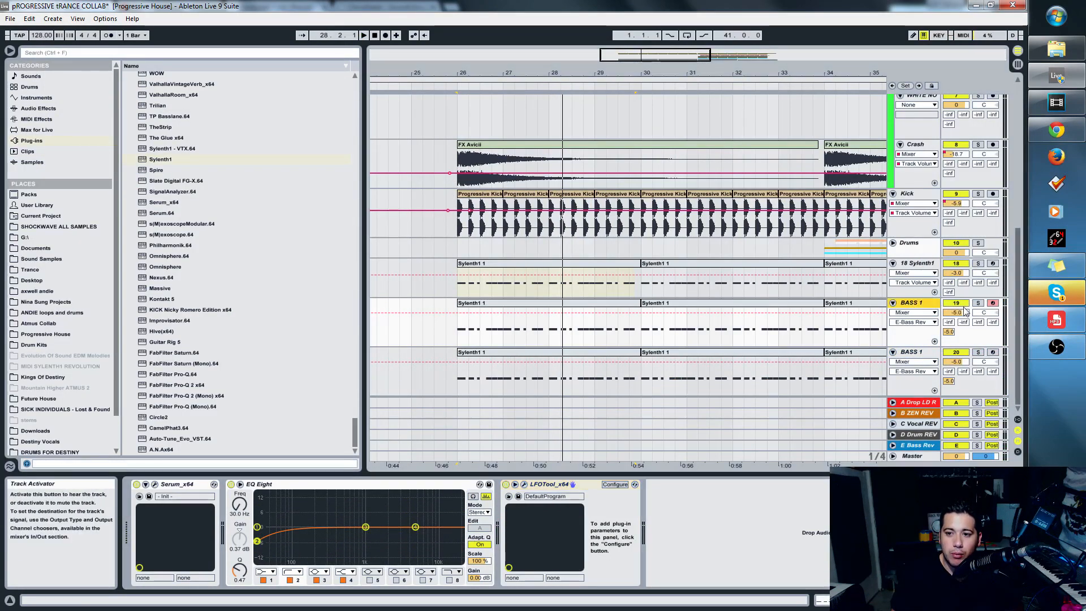
click(965, 312)
click(977, 302)
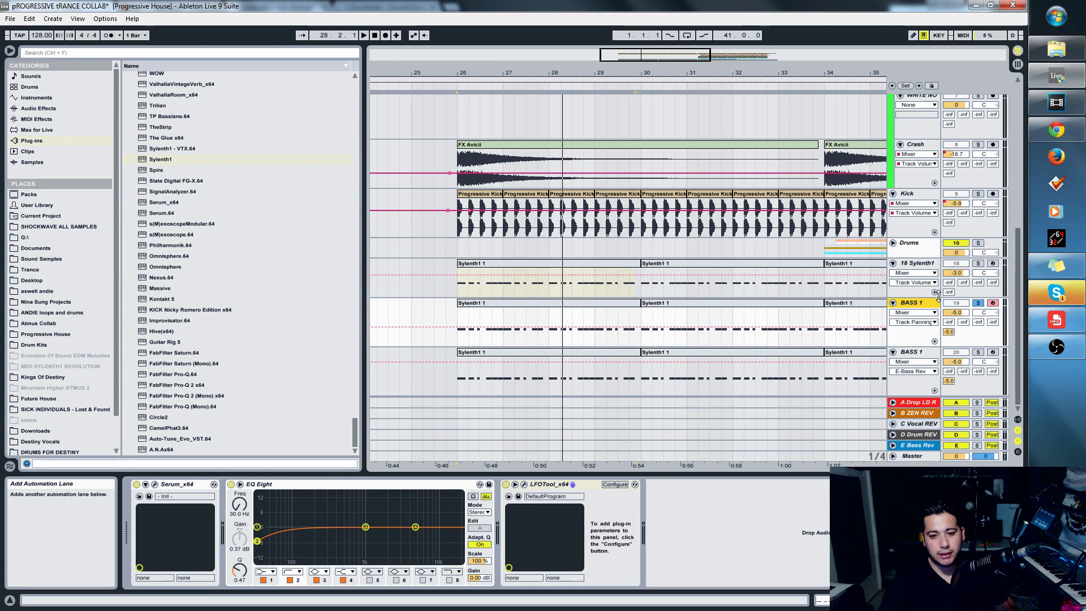
- Examine the clips and devices of the three bass tracks and close the duplicate's Sylenth1 window
click(531, 276)
drag(679, 54, 699, 58)
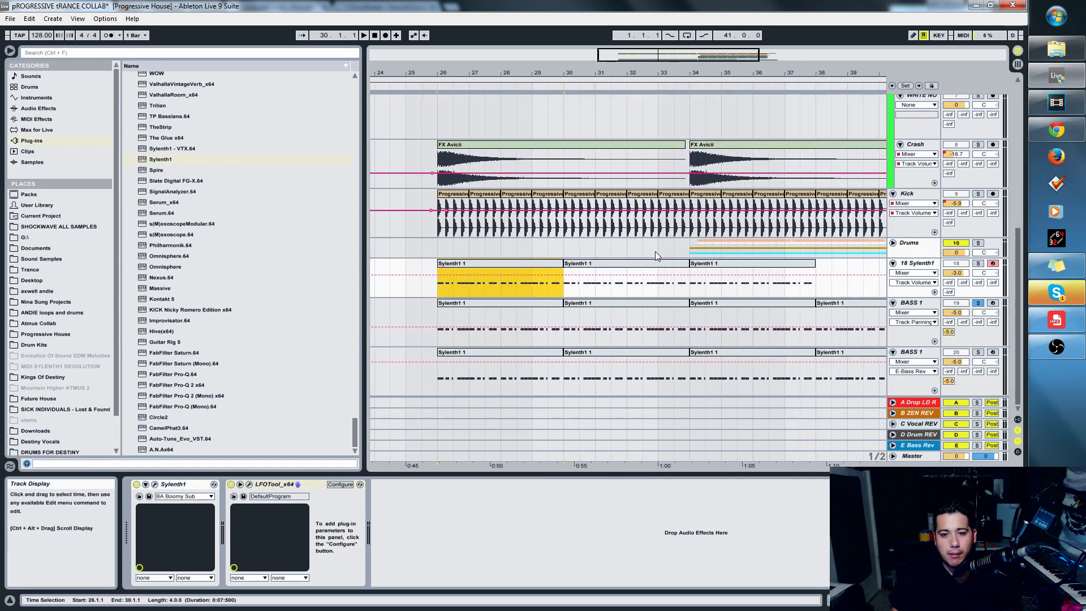
click(633, 302)
click(600, 342)
click(536, 358)
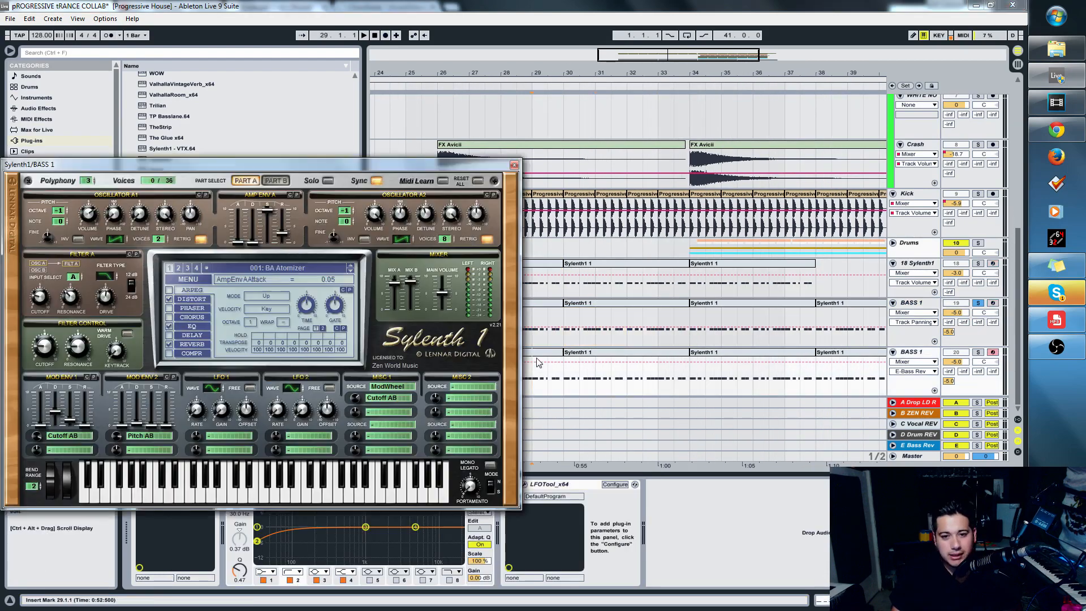
click(513, 164)
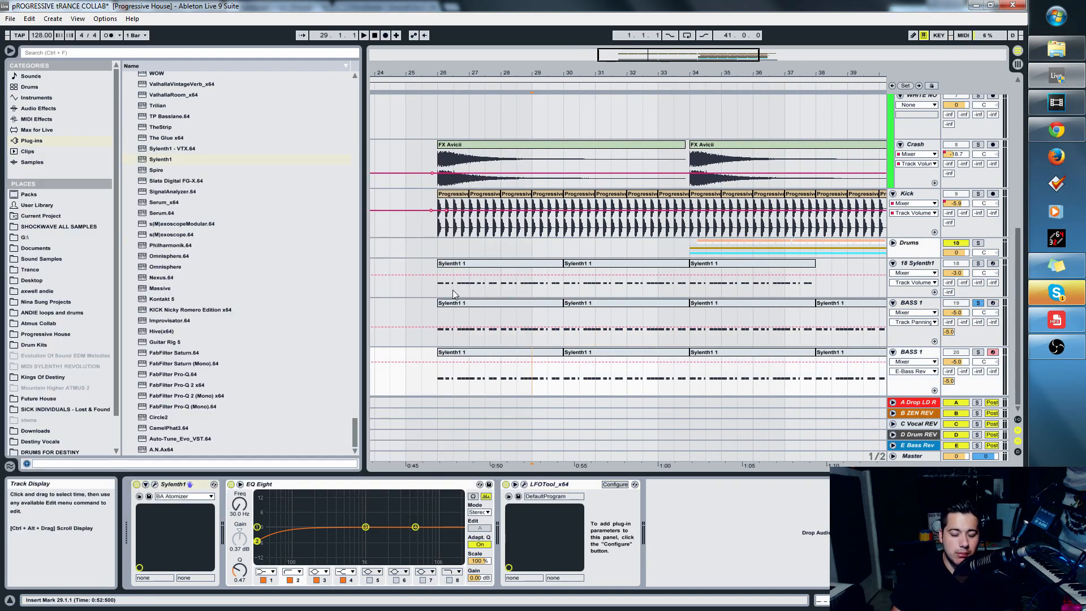
- Show the devices of the Serum BASS 1 track and raise its EQ Eight low cut to about 63 Hz
click(915, 312)
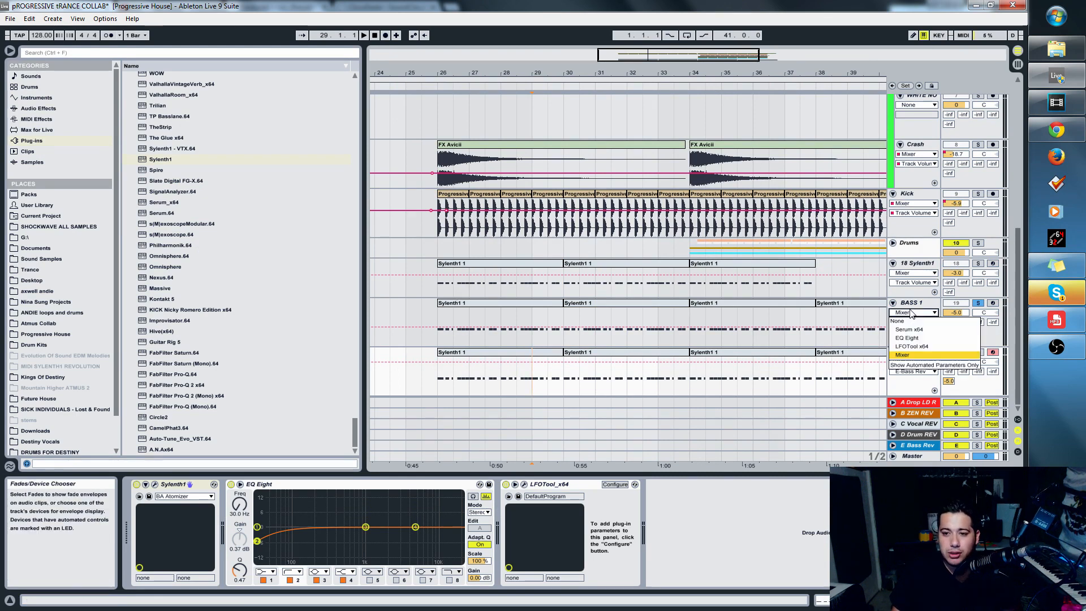
click(918, 305)
click(919, 304)
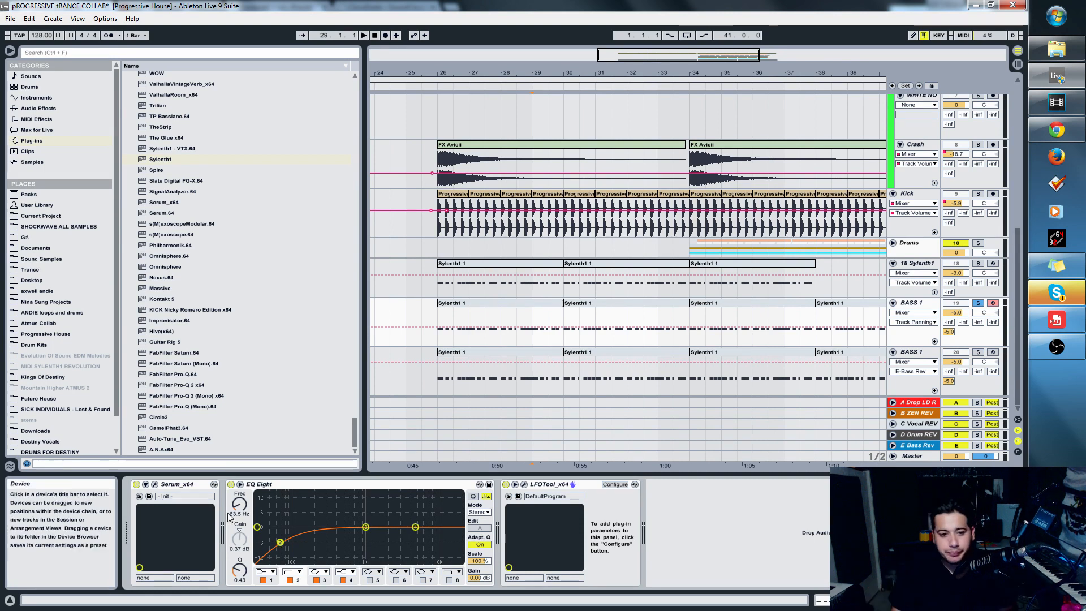
- Add an EQ Eight after LFOTool on 18 Sylenth1, solo the track, and make band 2 a high cut at 200 Hz
click(919, 264)
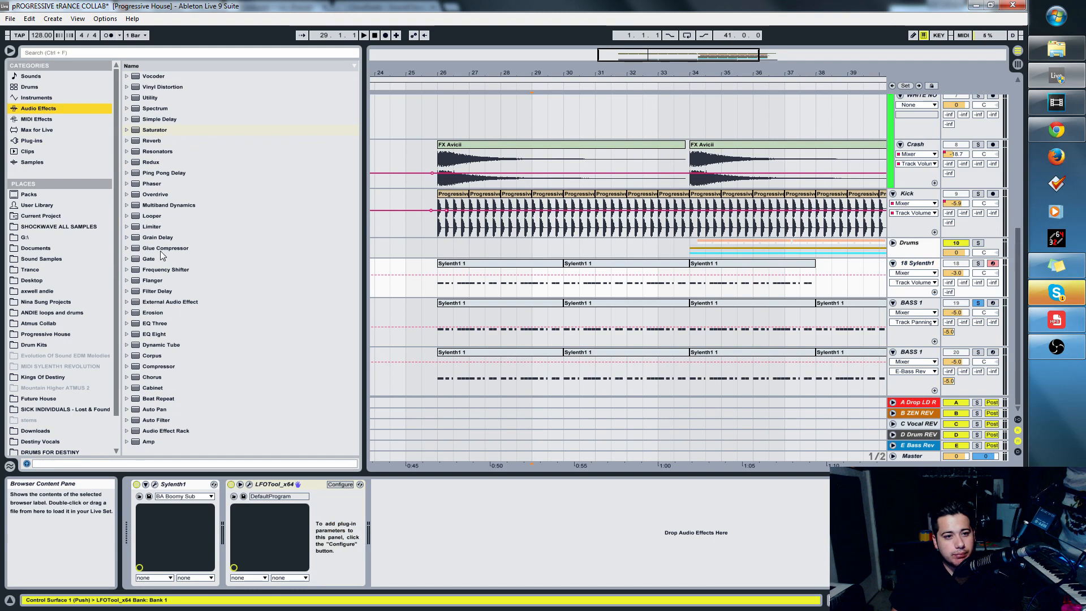
drag(154, 335, 437, 509)
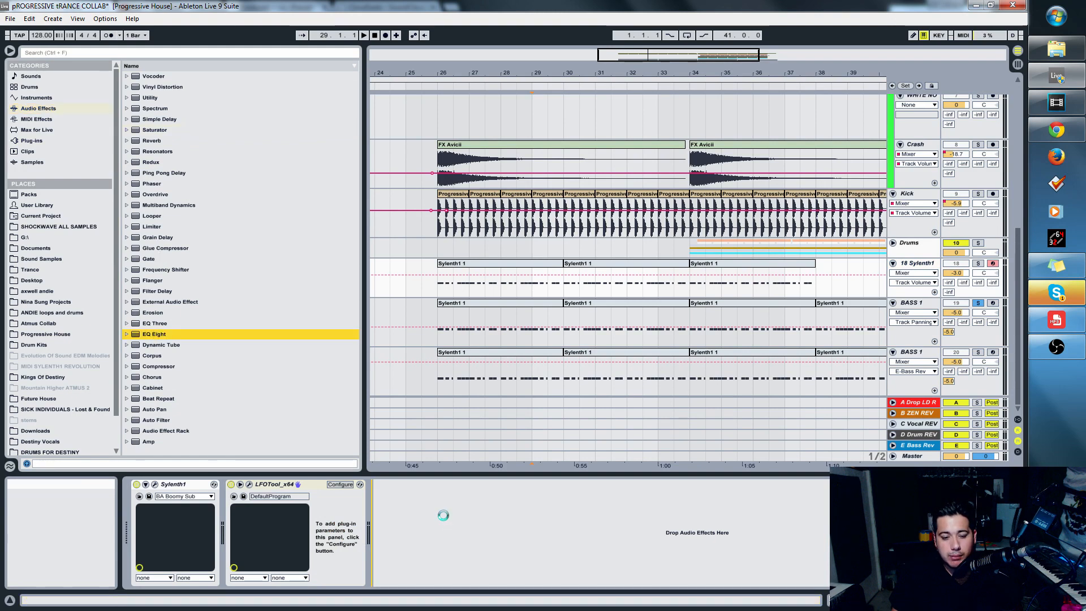
key(space)
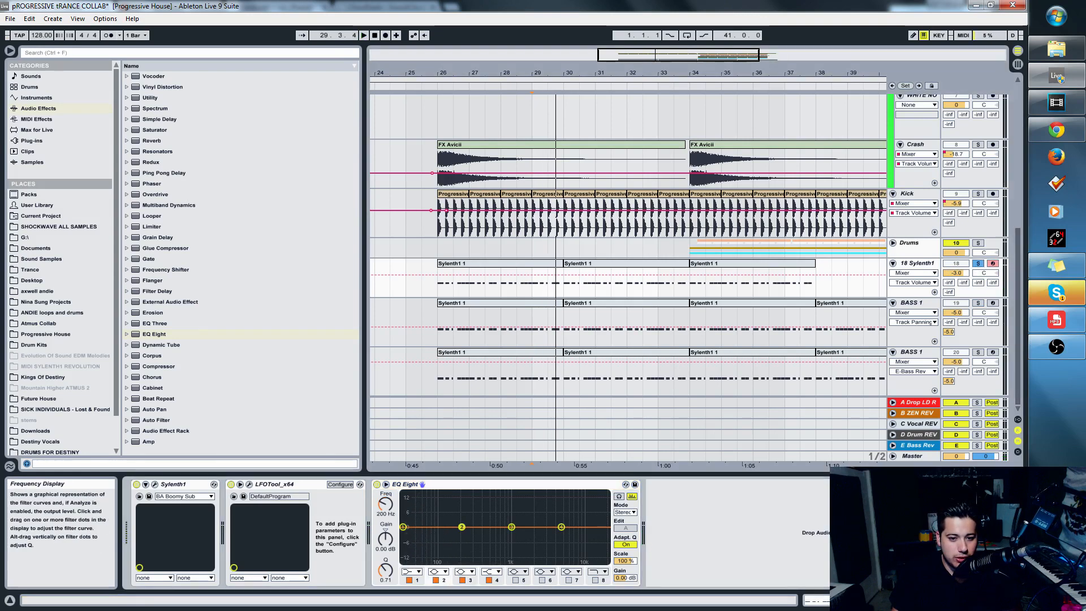
click(443, 572)
click(440, 556)
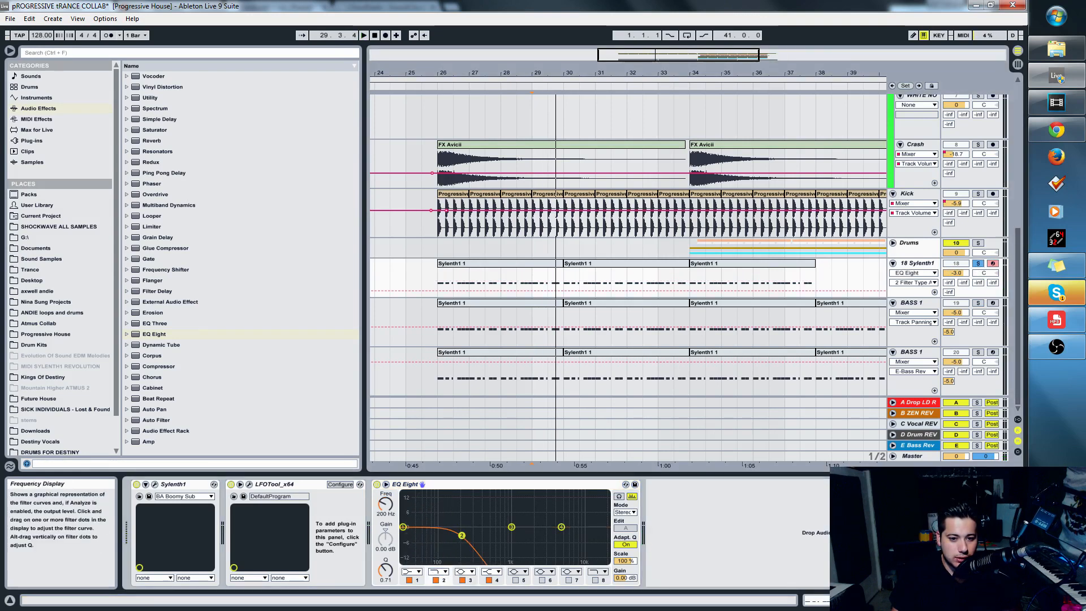
- Raise the low-cut band of BASS 1's EQ Eight to about 105 Hz
click(910, 303)
drag(294, 545, 299, 546)
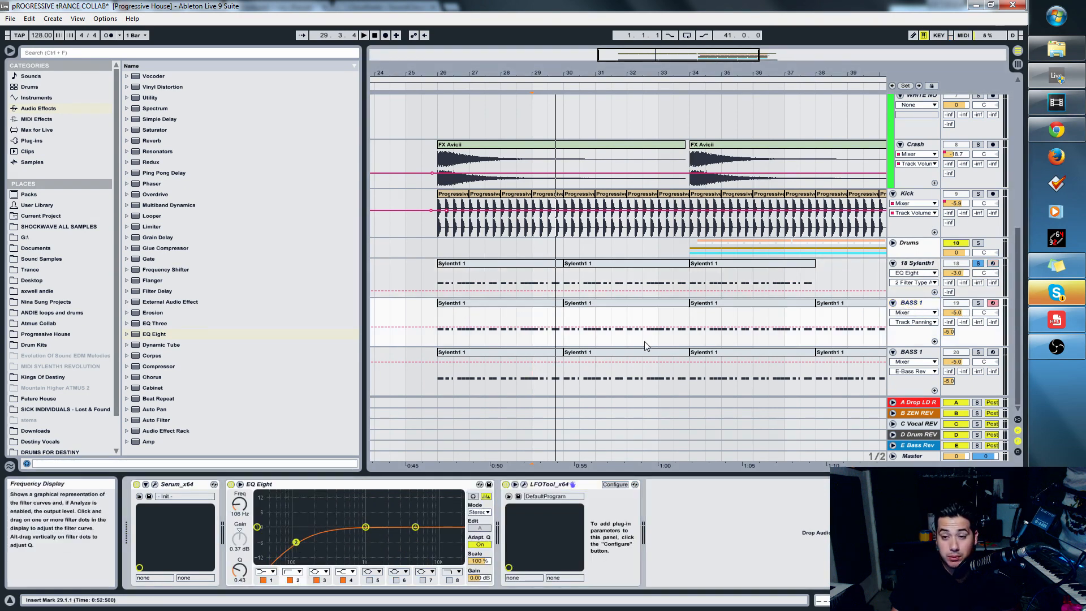
- Raise the low cut of the Serum BASS 1 track's EQ Eight to about 150 Hz while auditioning it during playback
click(181, 485)
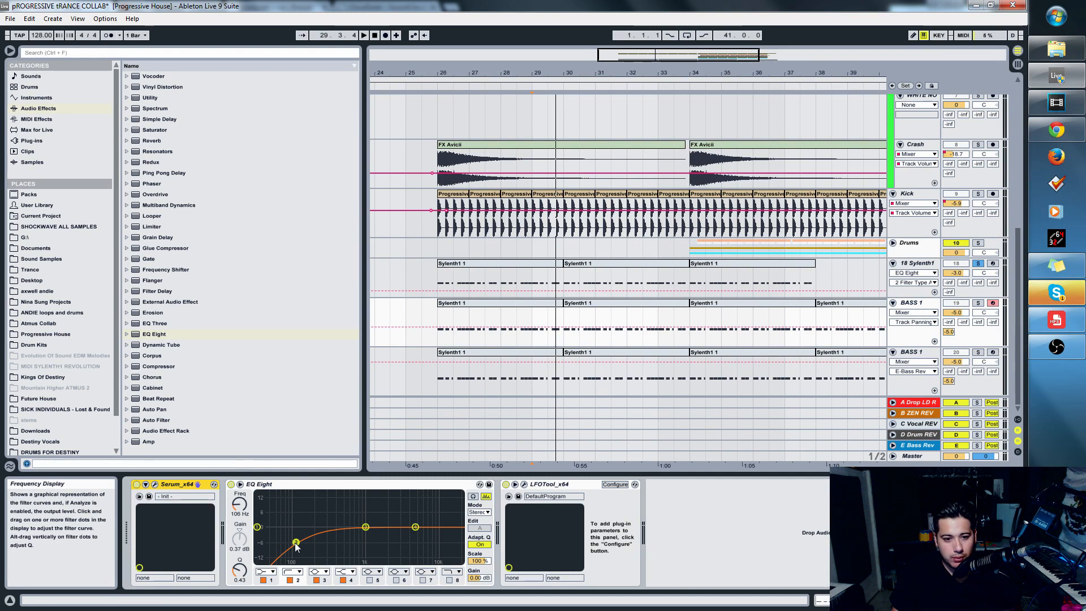
drag(296, 542, 306, 545)
key(space)
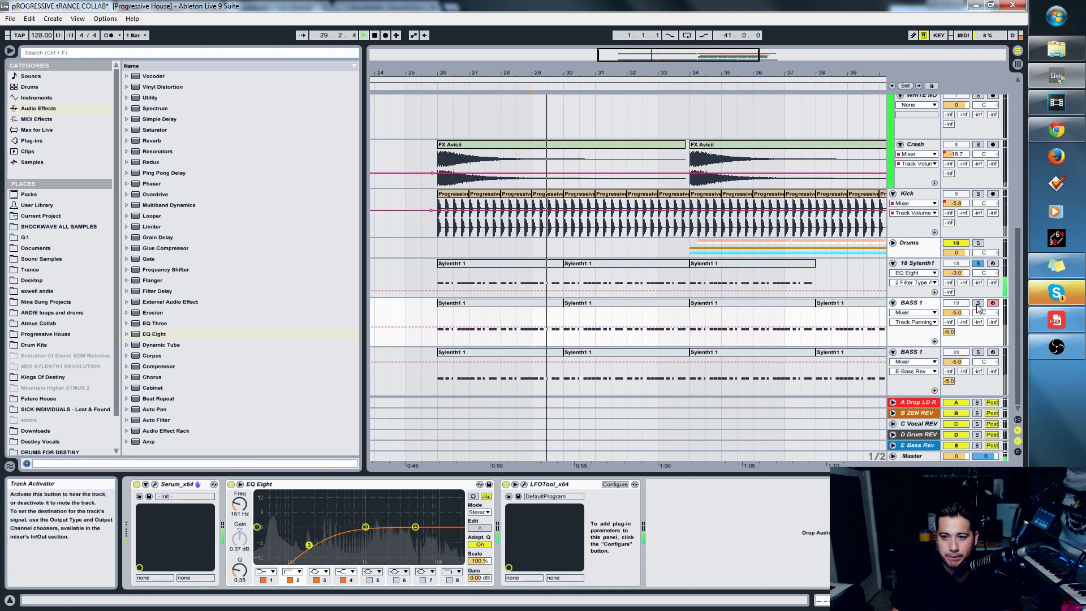
drag(309, 545, 307, 546)
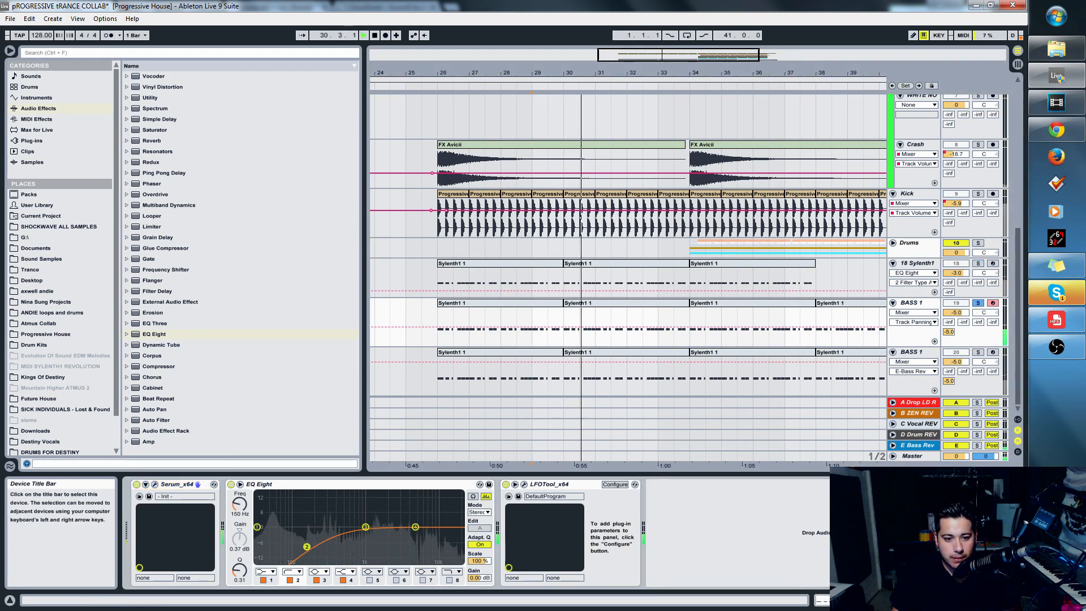
- Audition Sylenth1 presets on the second BASS 1 track, load BA Prog, and raise that track's EQ Eight low cut to about 161 Hz
click(916, 360)
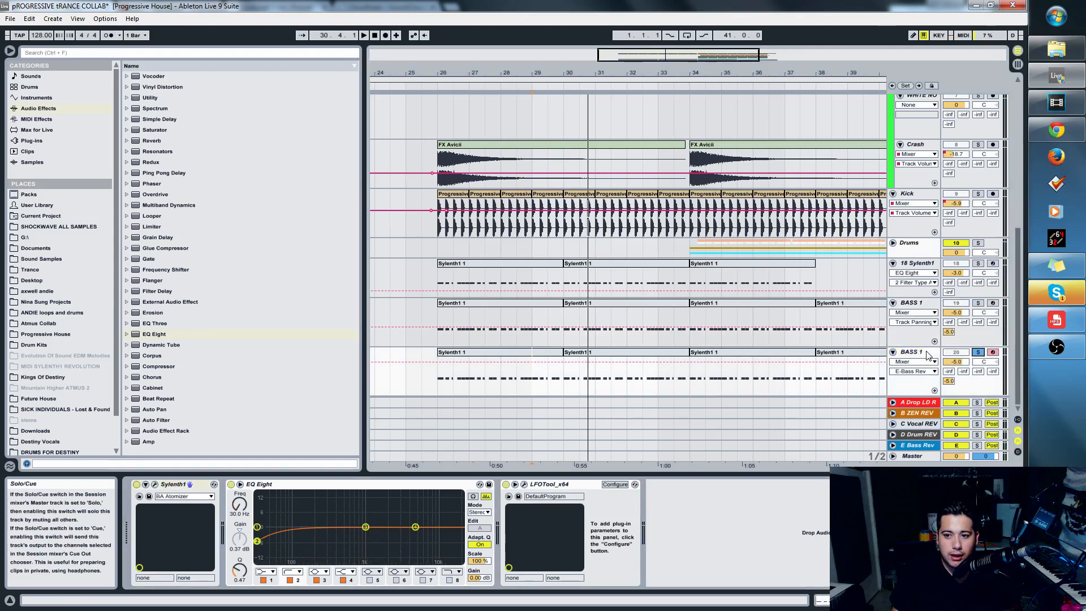
click(155, 484)
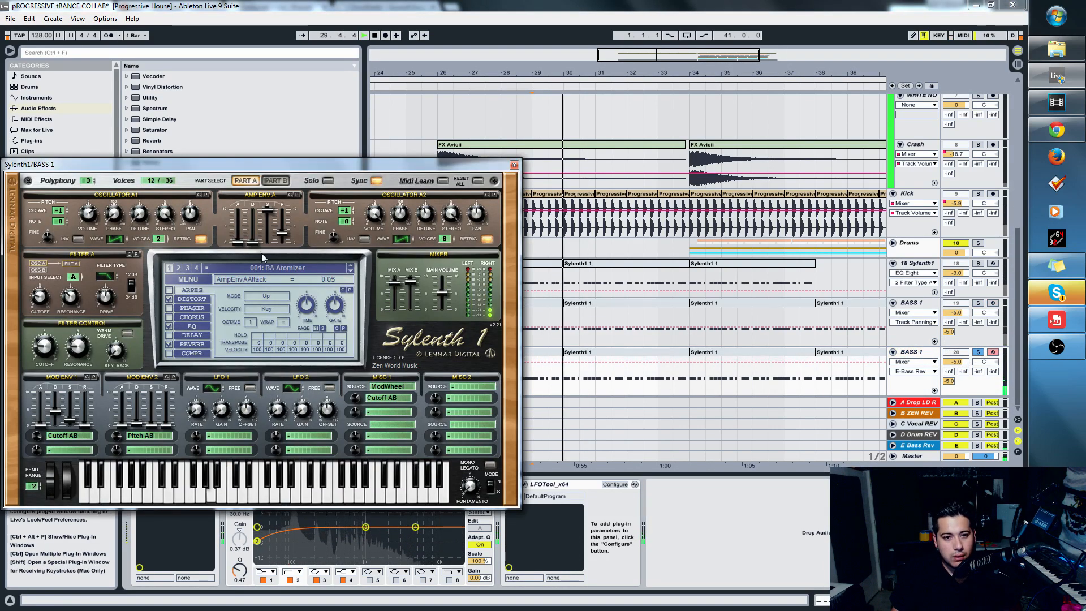
click(350, 271)
click(349, 270)
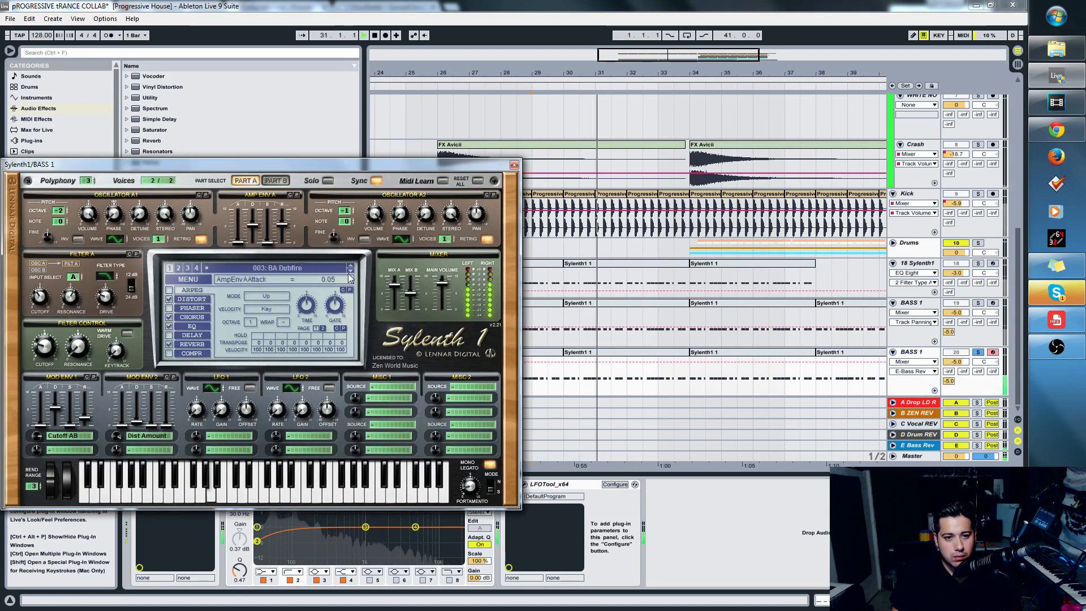
click(349, 275)
click(349, 275)
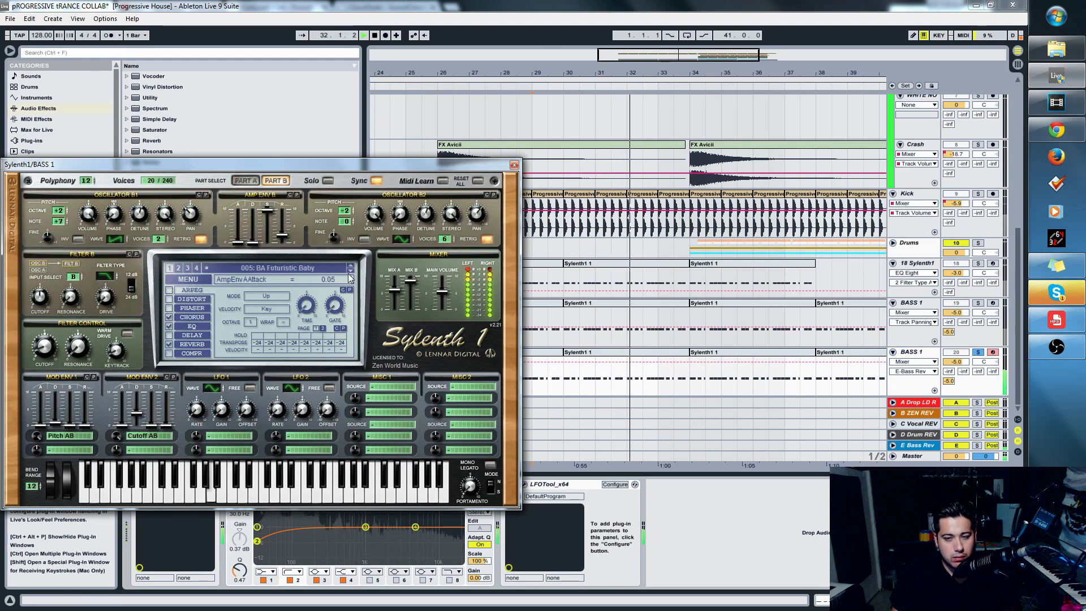
click(349, 275)
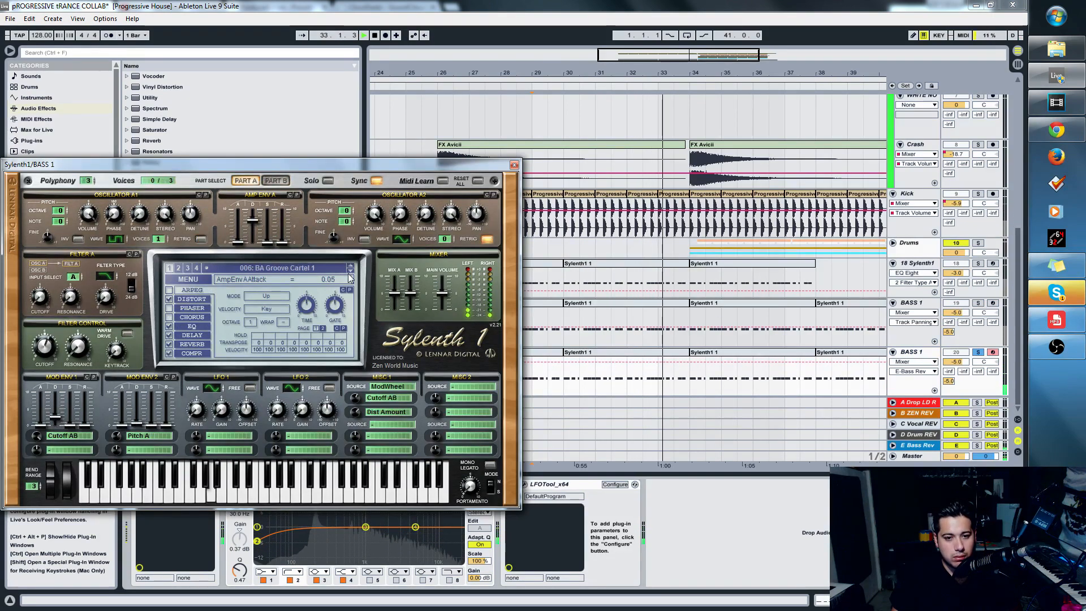
click(349, 274)
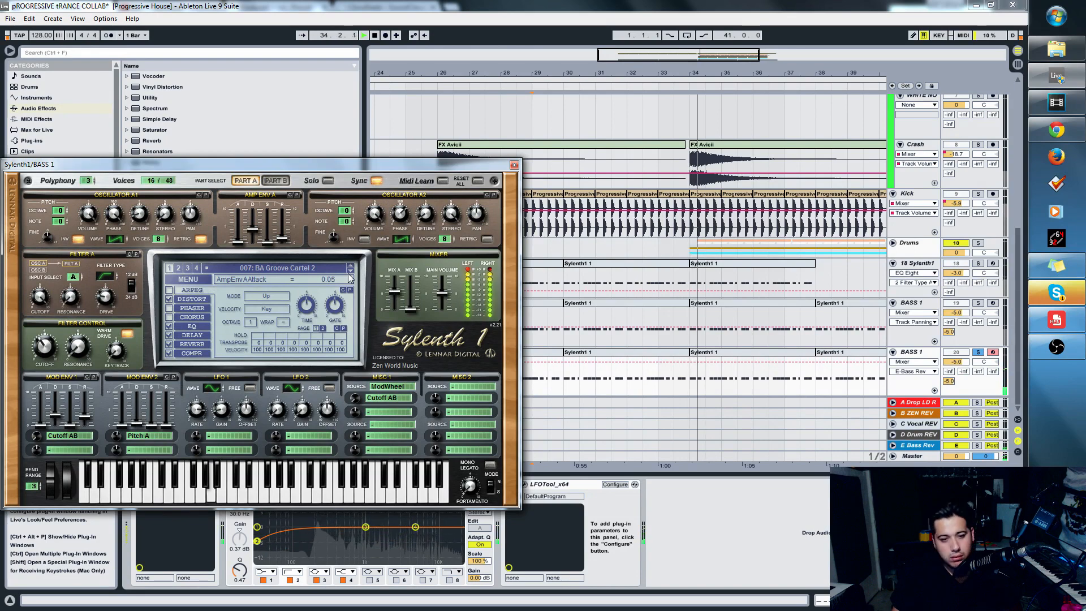
click(349, 274)
click(350, 274)
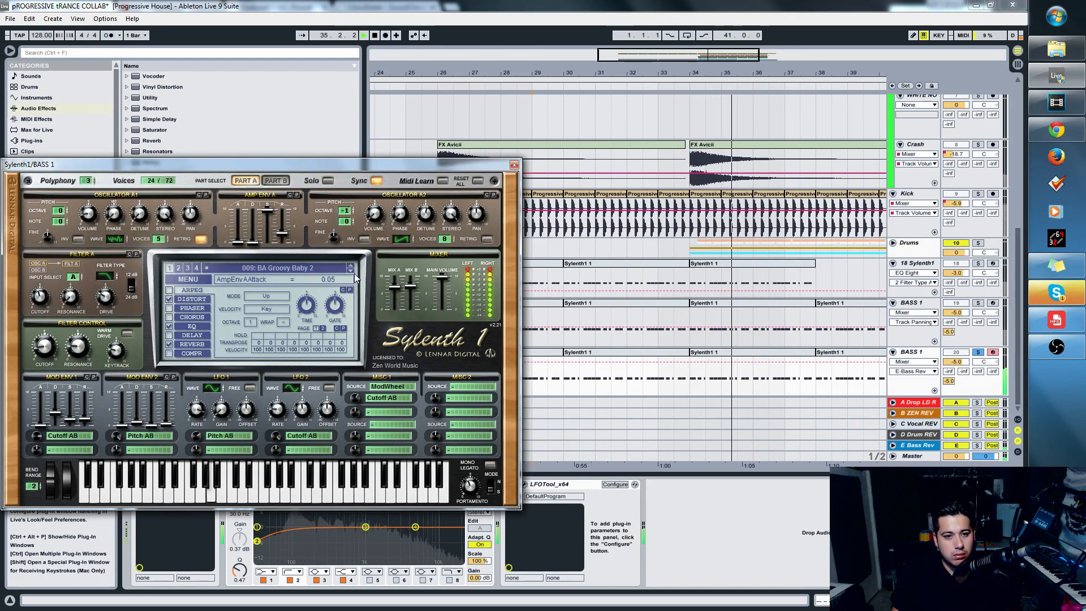
click(351, 274)
click(352, 274)
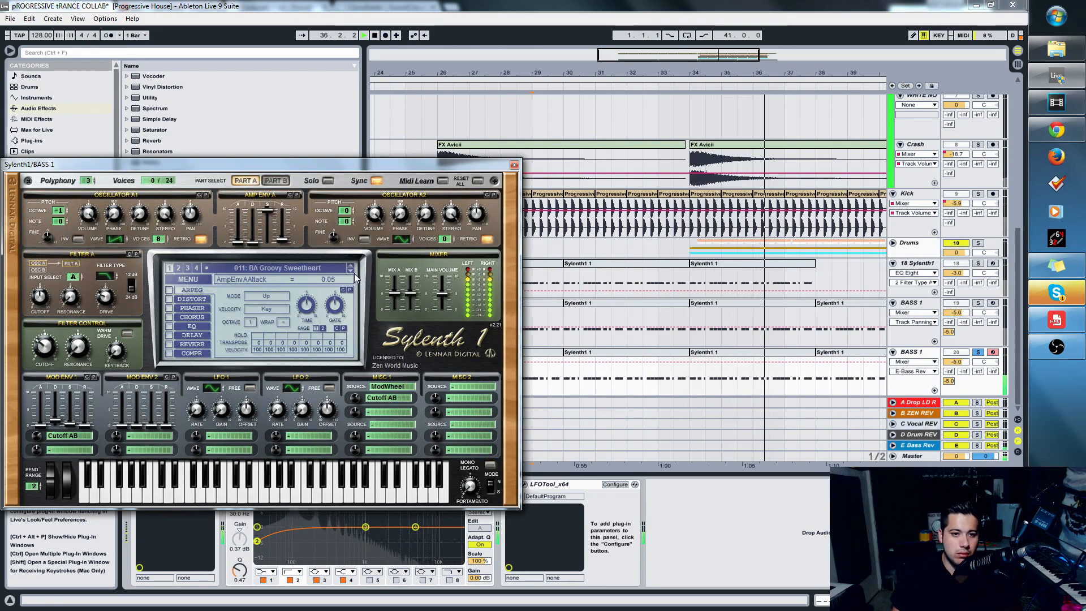
click(352, 274)
click(351, 274)
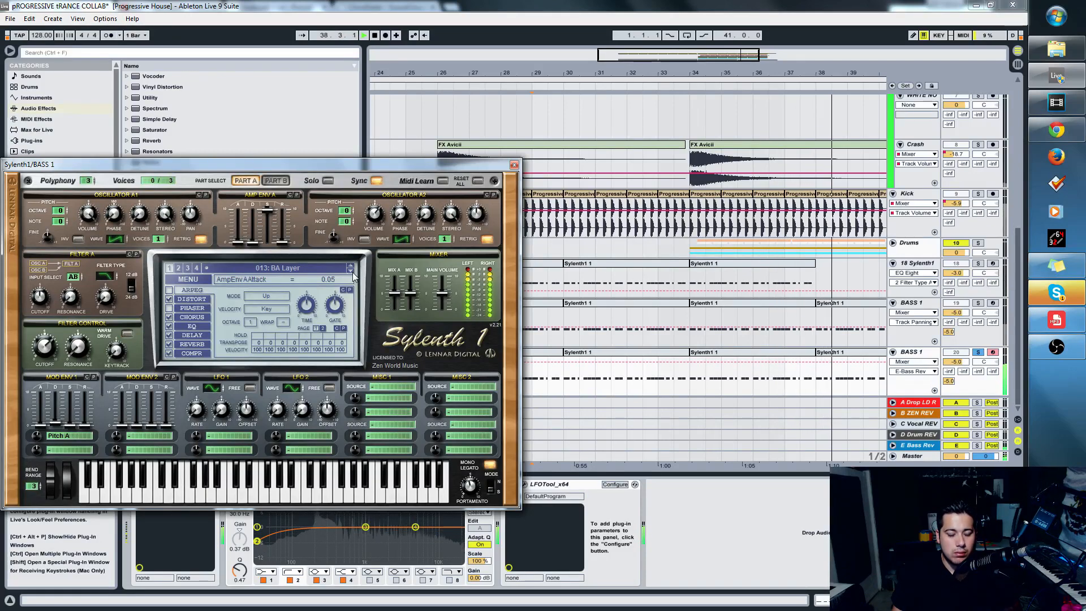
click(353, 274)
click(352, 275)
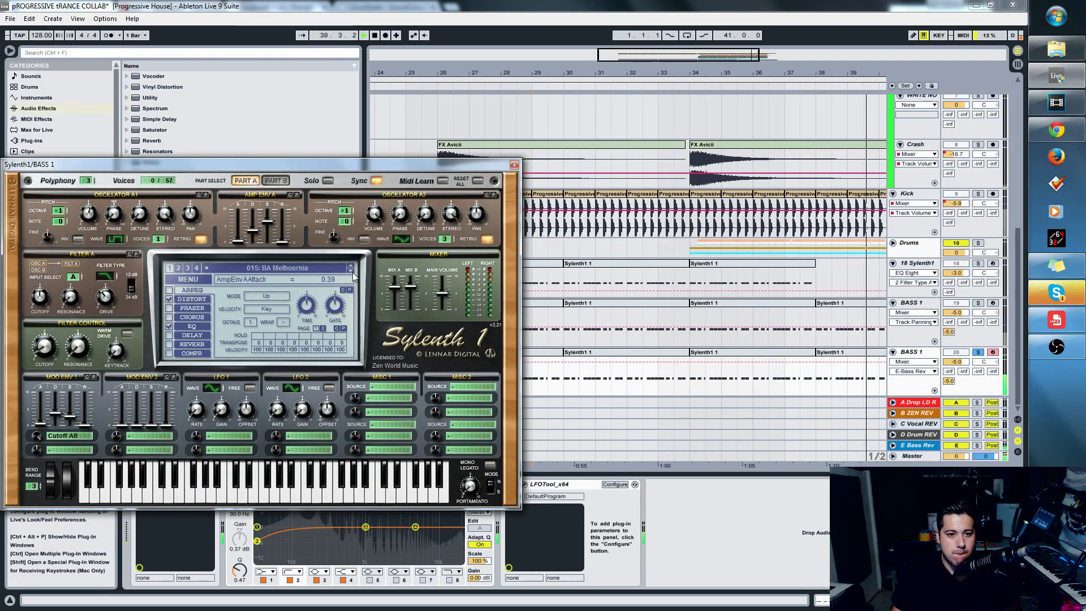
click(352, 275)
click(353, 274)
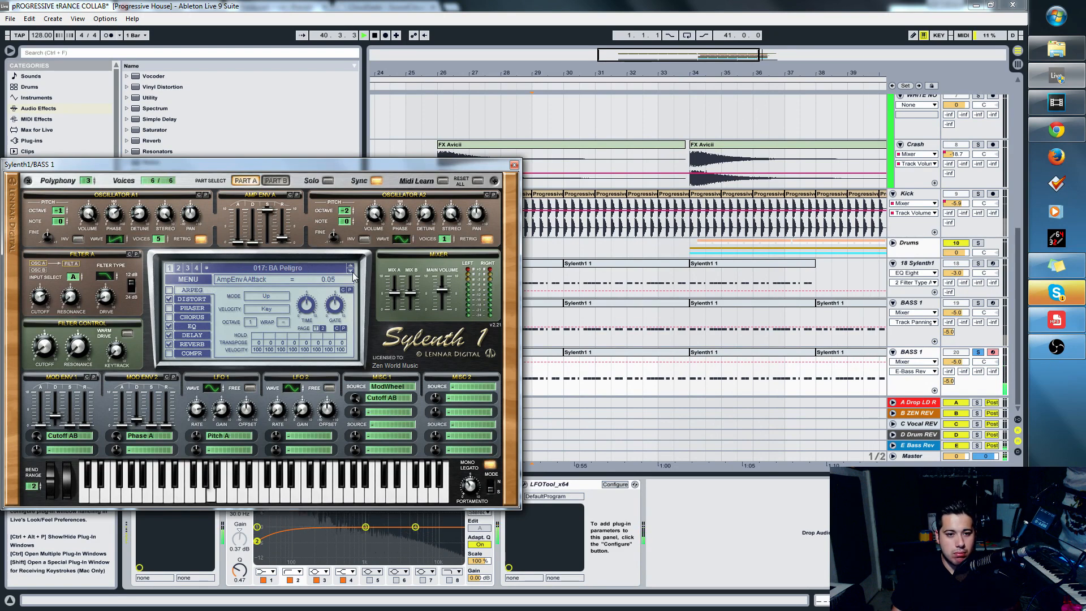
click(352, 274)
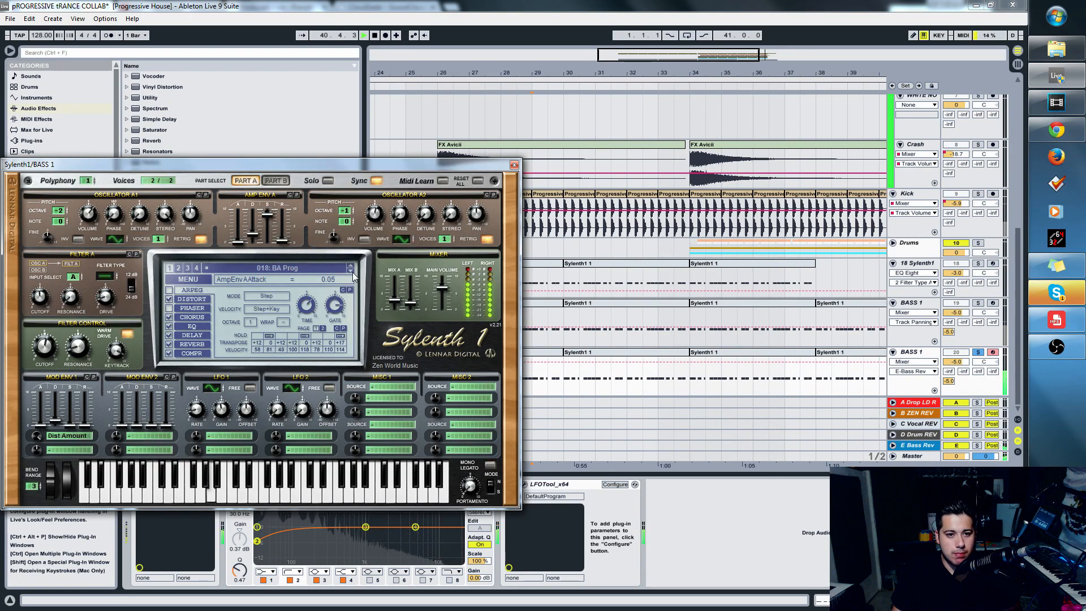
click(514, 165)
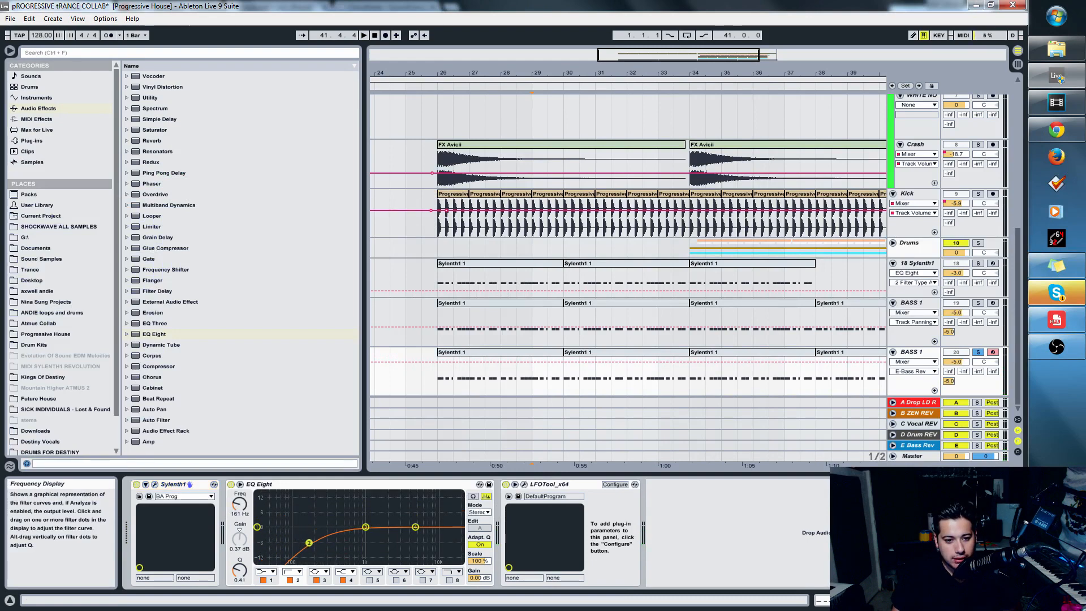
- Enable band 8 as a high cut at 18 kHz in the Serum BASS 1 track's EQ Eight and solo the track
click(918, 299)
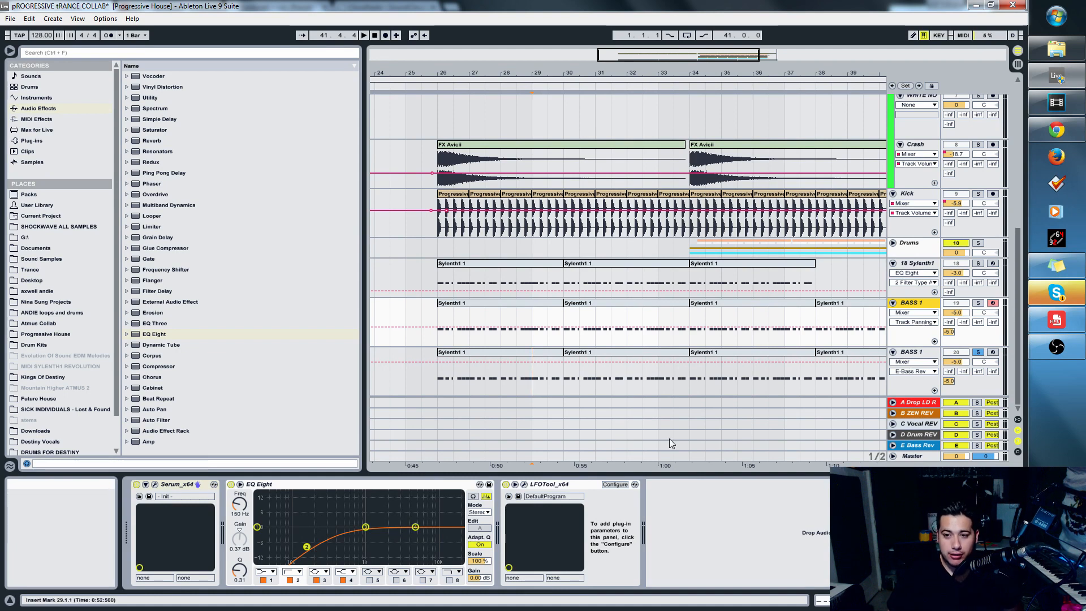
click(449, 580)
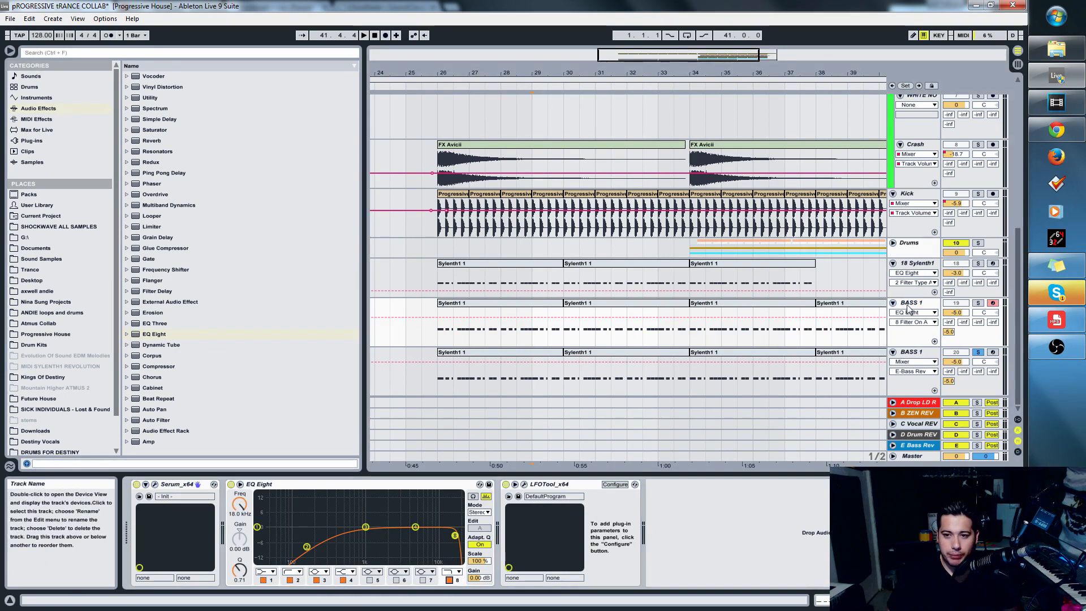
click(978, 303)
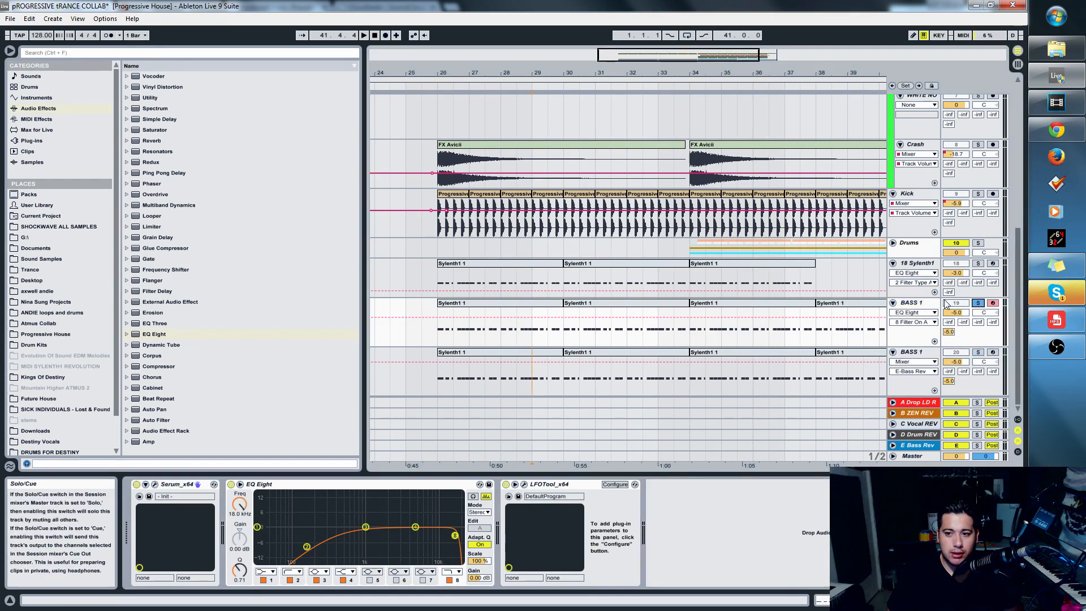
- Play the first Serum BASS 1 clip from bar 26, sweeping a band 3 boost, and raise the EQ Eight low cut to about 197 Hz
click(443, 341)
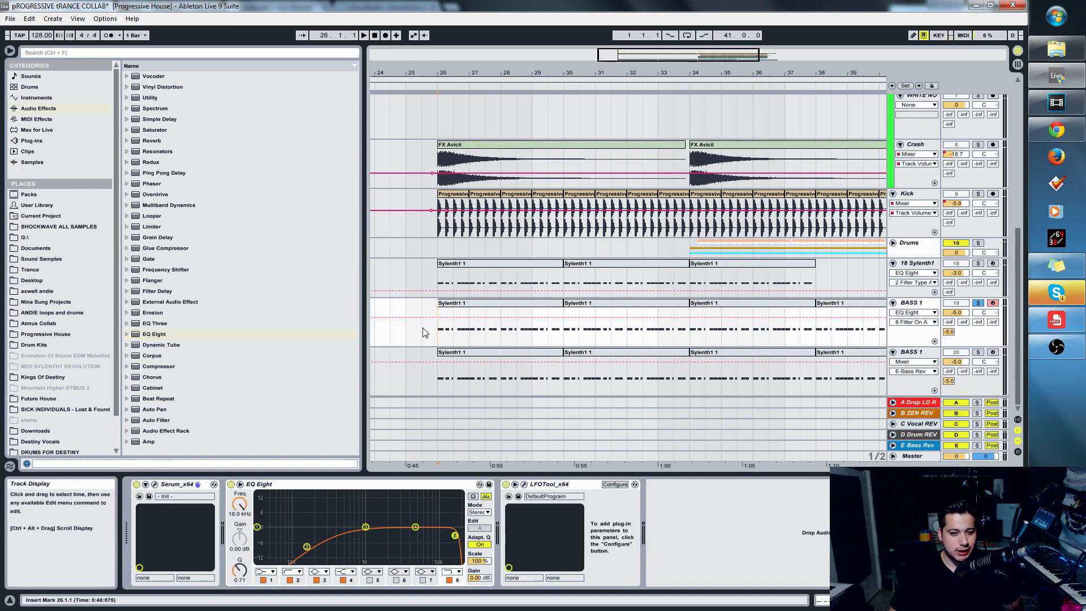
click(895, 338)
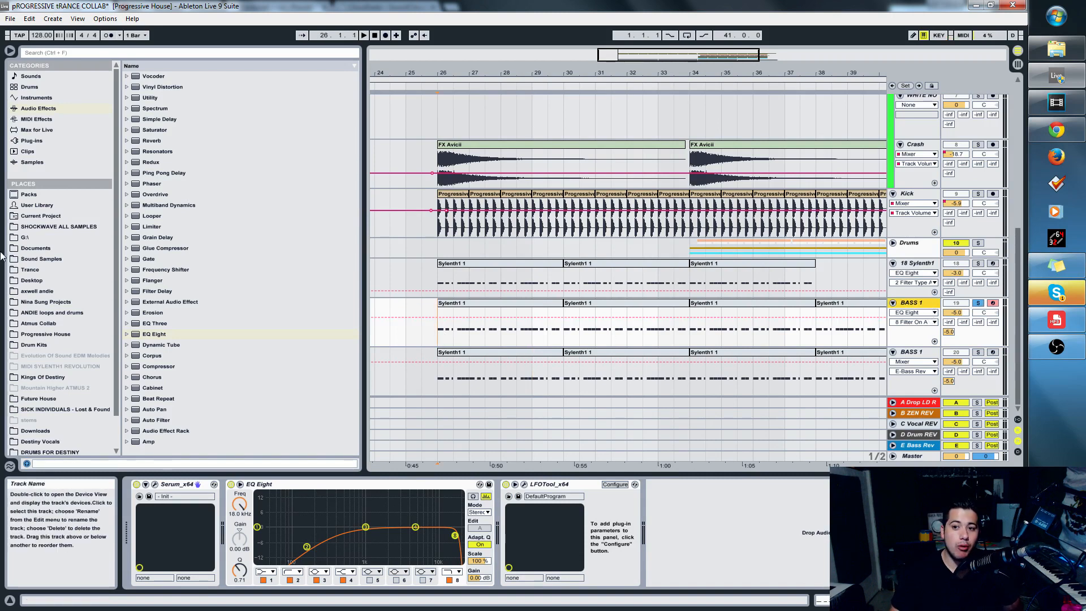
click(551, 317)
key(space)
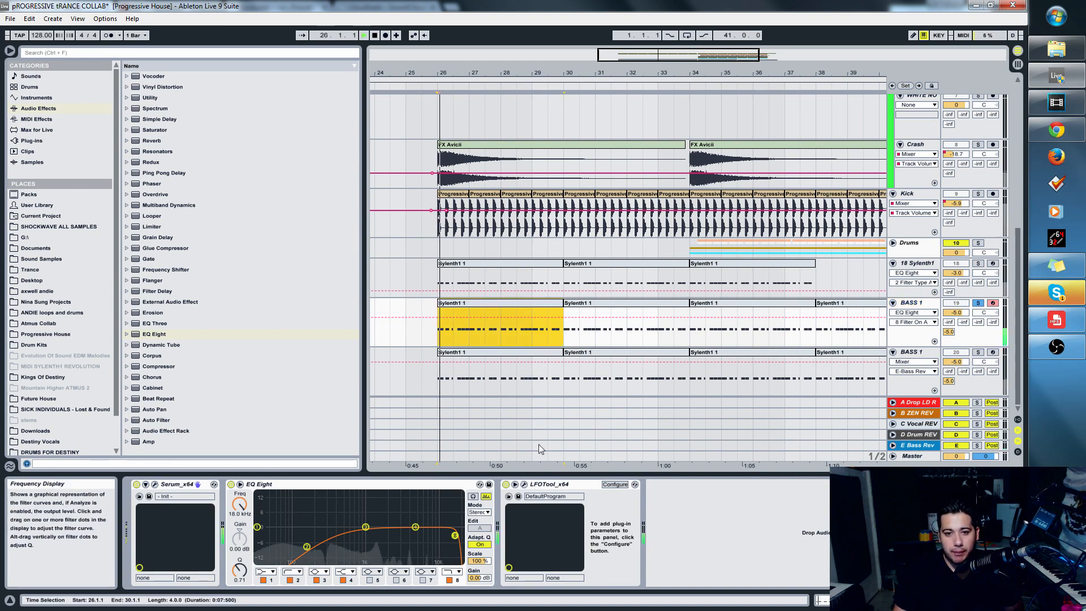
drag(366, 527, 410, 502)
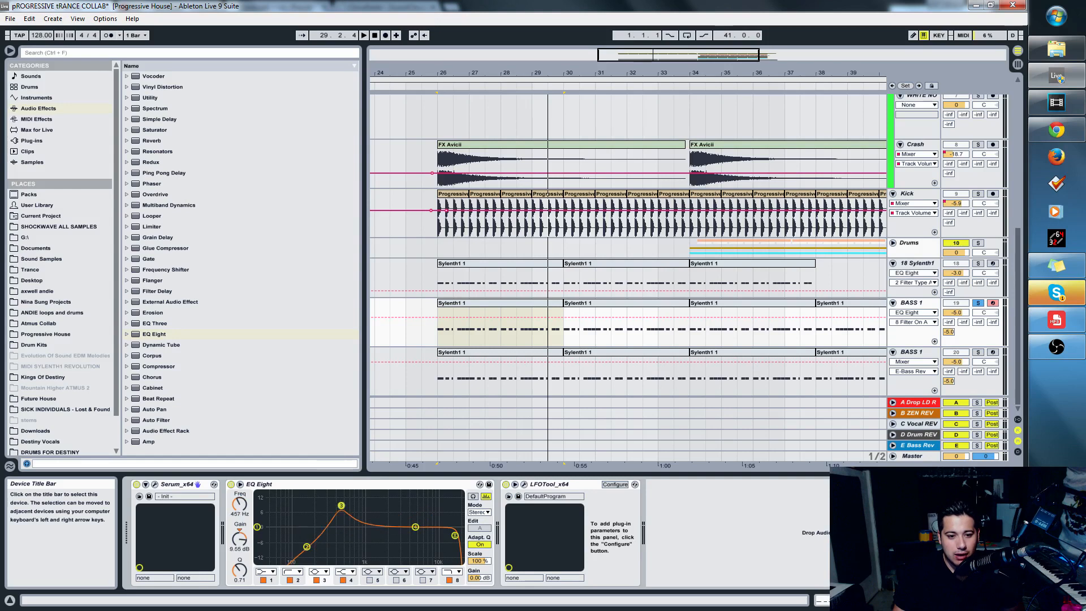
drag(338, 513, 312, 545)
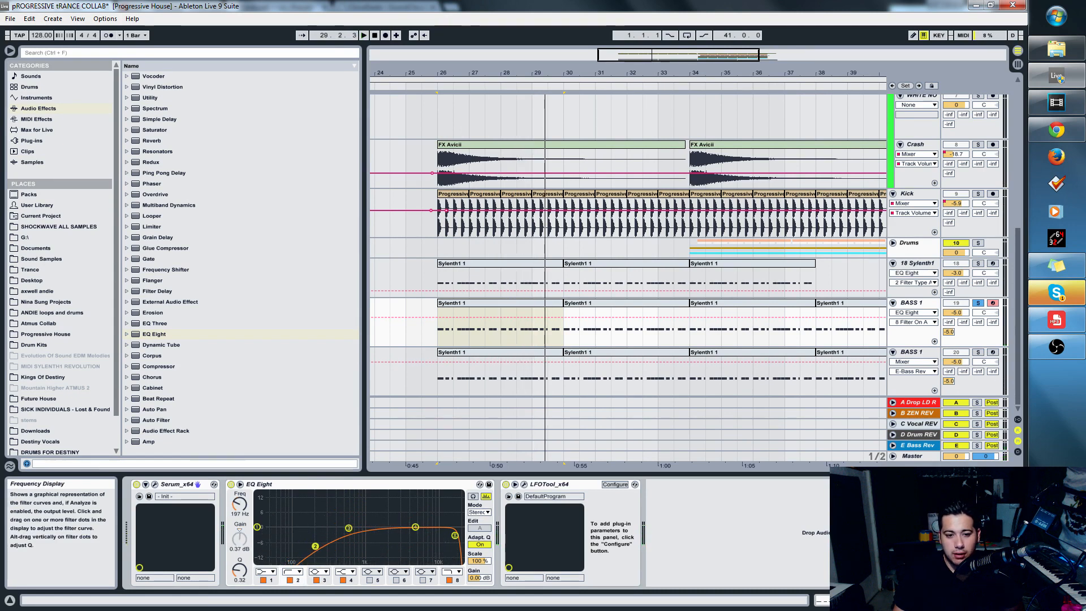
- Band-limit the second BASS 1 track in EQ Eight with a band 8 high cut near 1.97 kHz and a low cut near 116 Hz
click(910, 353)
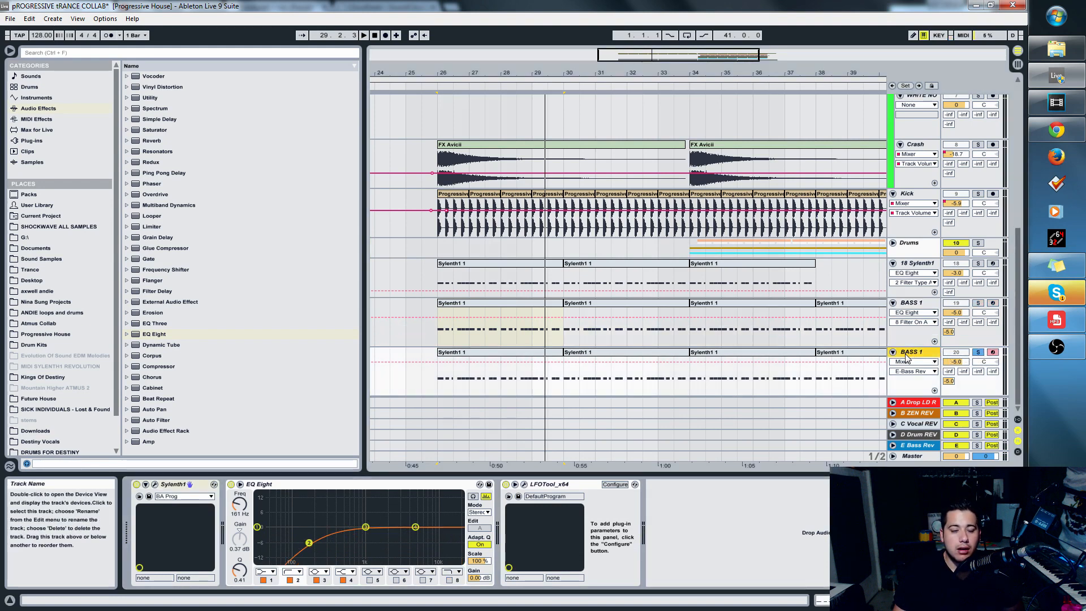
click(449, 579)
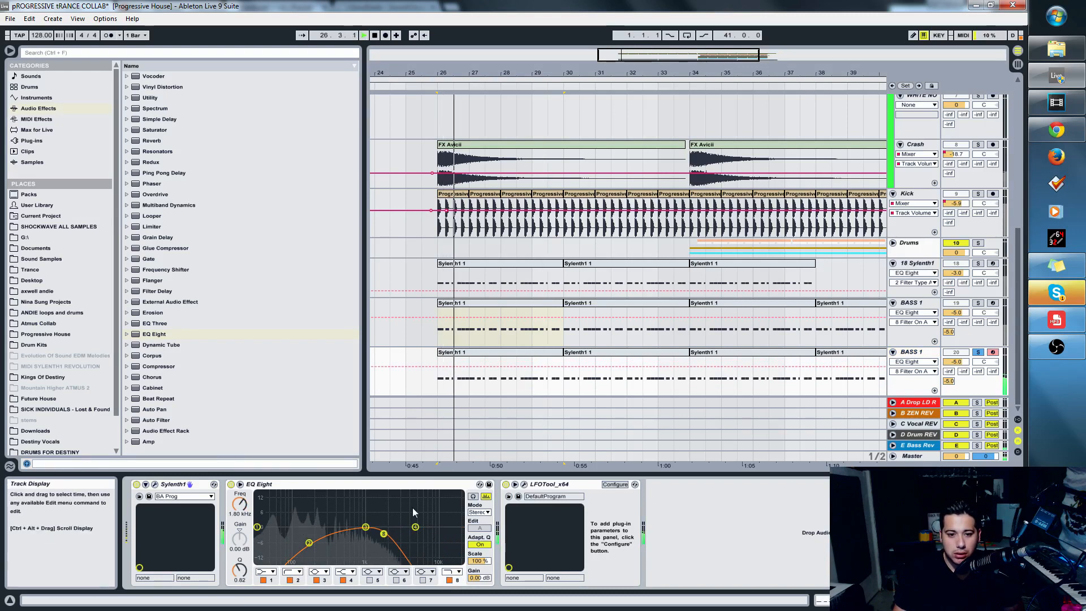
drag(305, 548, 257, 546)
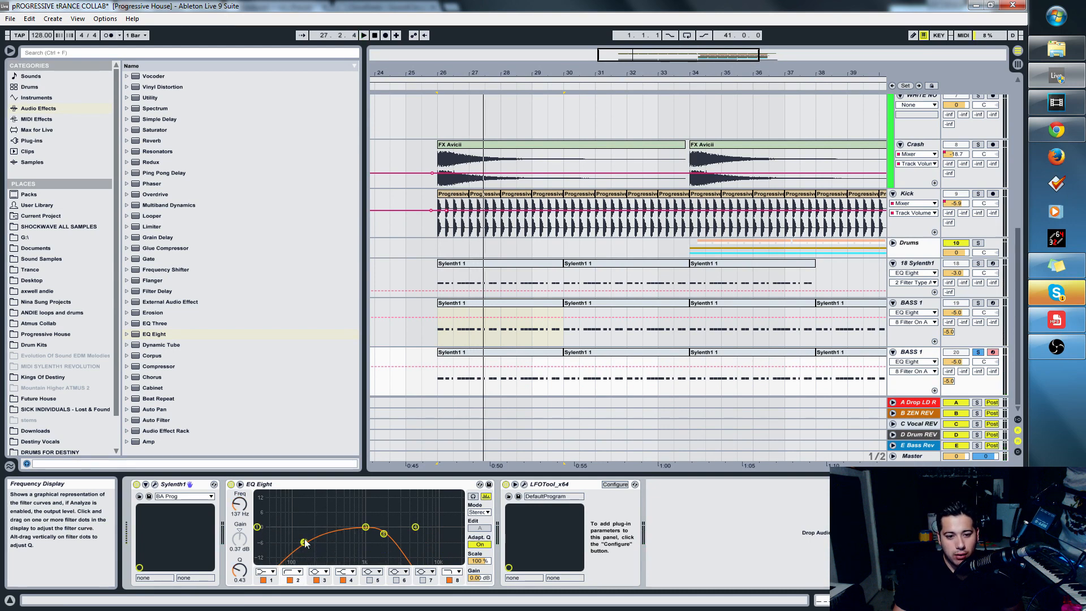
mouse_move(365, 526)
mouse_down()
mouse_move(331, 527)
mouse_move(373, 533)
mouse_up()
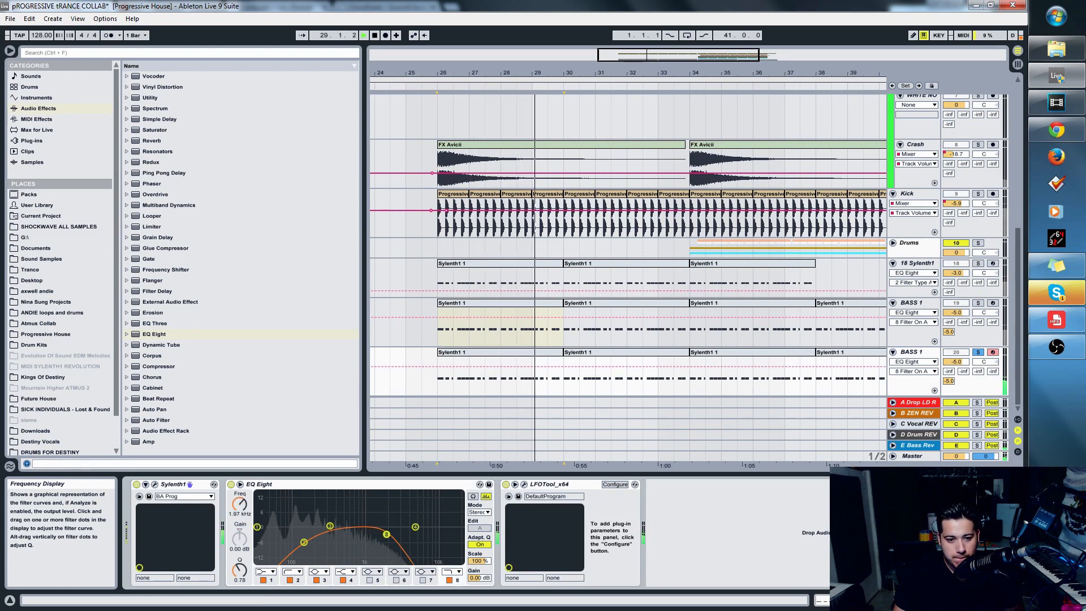
click(303, 542)
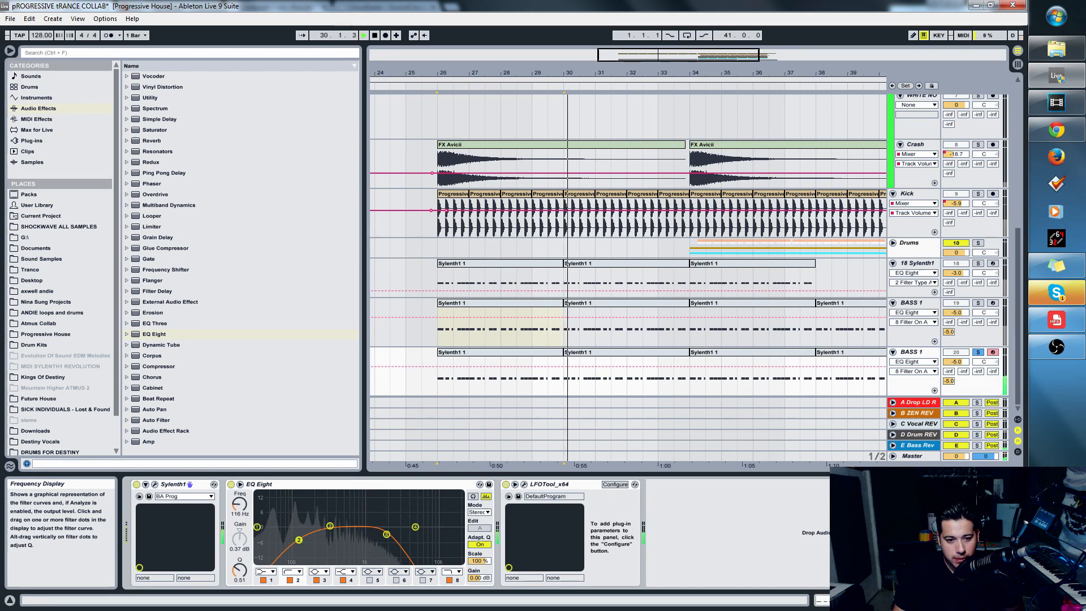
- Solo both BASS 1 tracks together and play them to hear the layered bass
ctrl+click(979, 304)
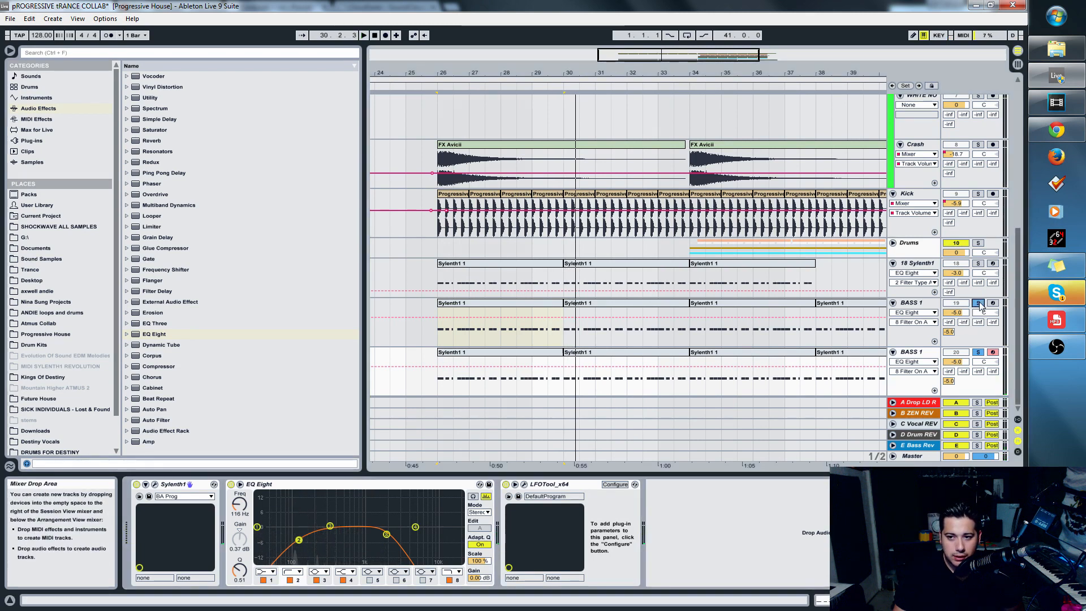
key(space)
click(977, 352)
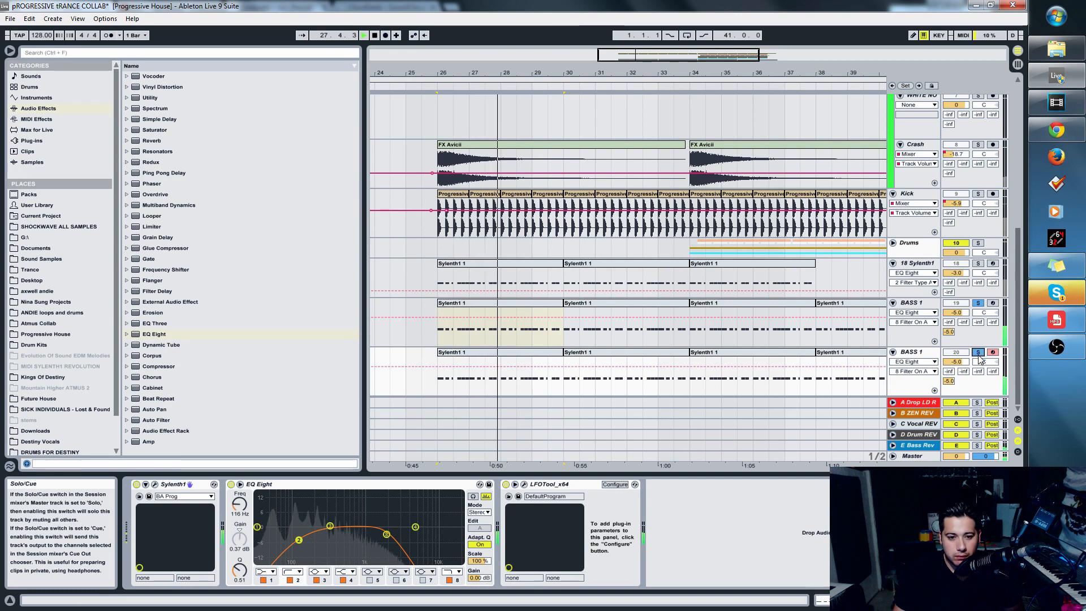
- Balance the two bass layers in the Session View mixer, setting the Serum BASS 1 to -4.0 dB and the Sylenth1 BASS 1 to -8.5 dB
key(Tab)
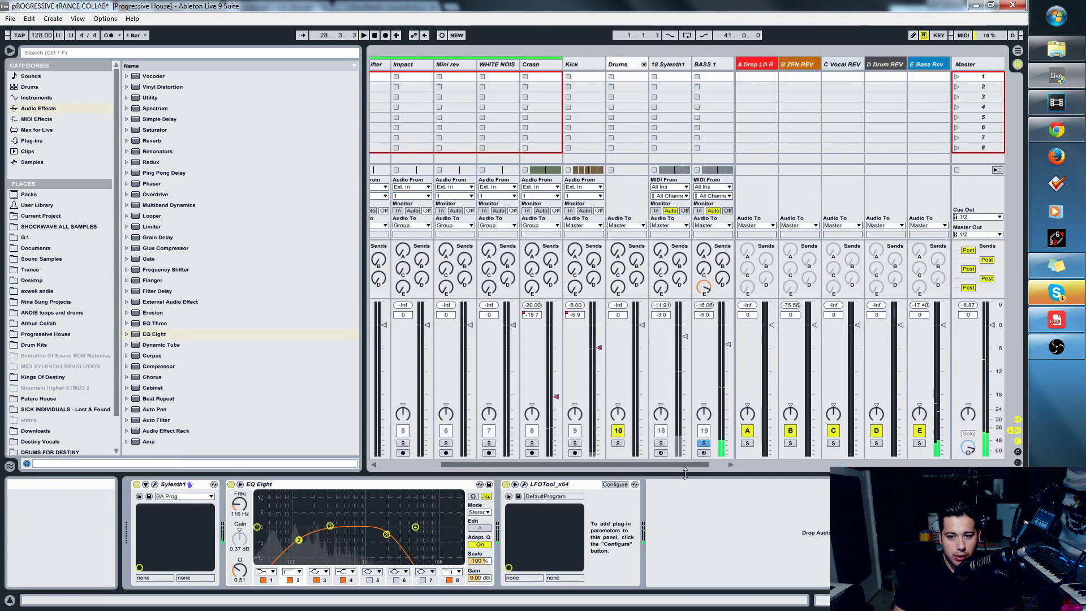
key(space)
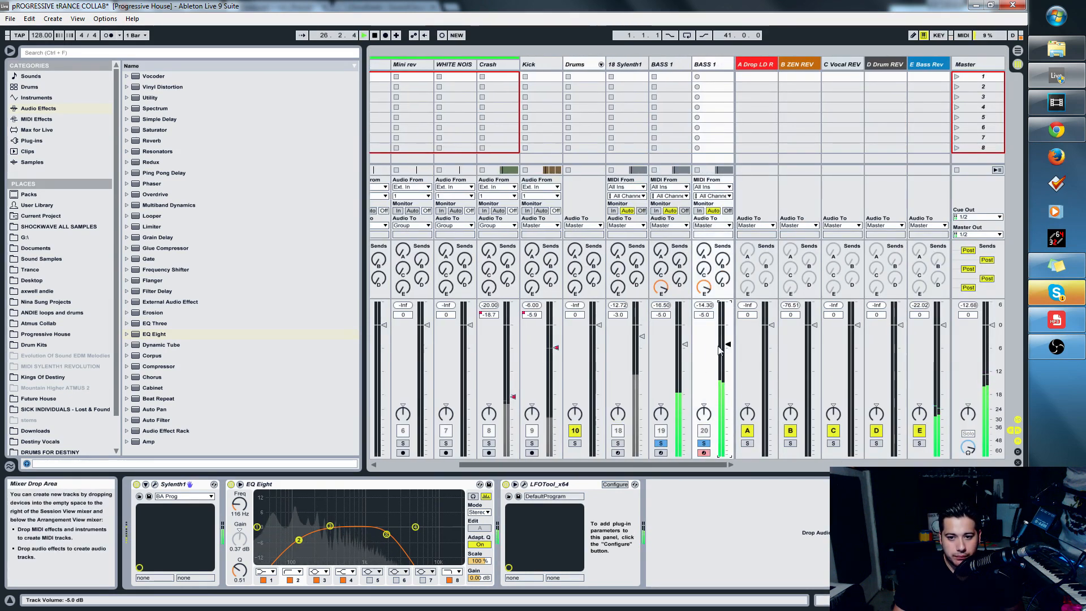
drag(685, 344, 711, 363)
key(space)
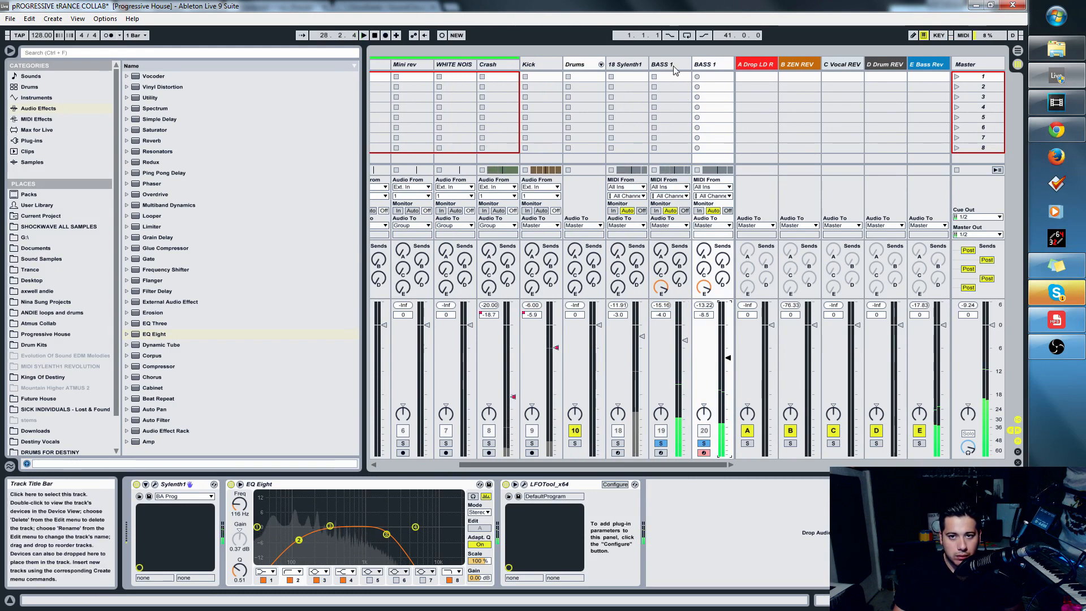
- Group the two BASS 1 tracks, name the group Bass, and play it
click(672, 65)
shift+click(702, 65)
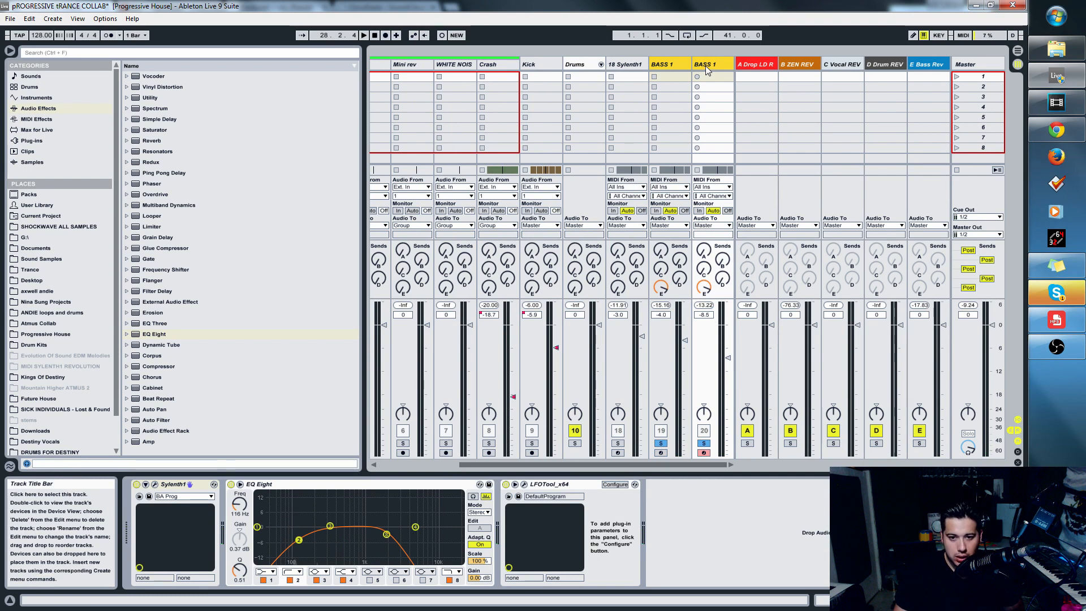
key(ctrl+g)
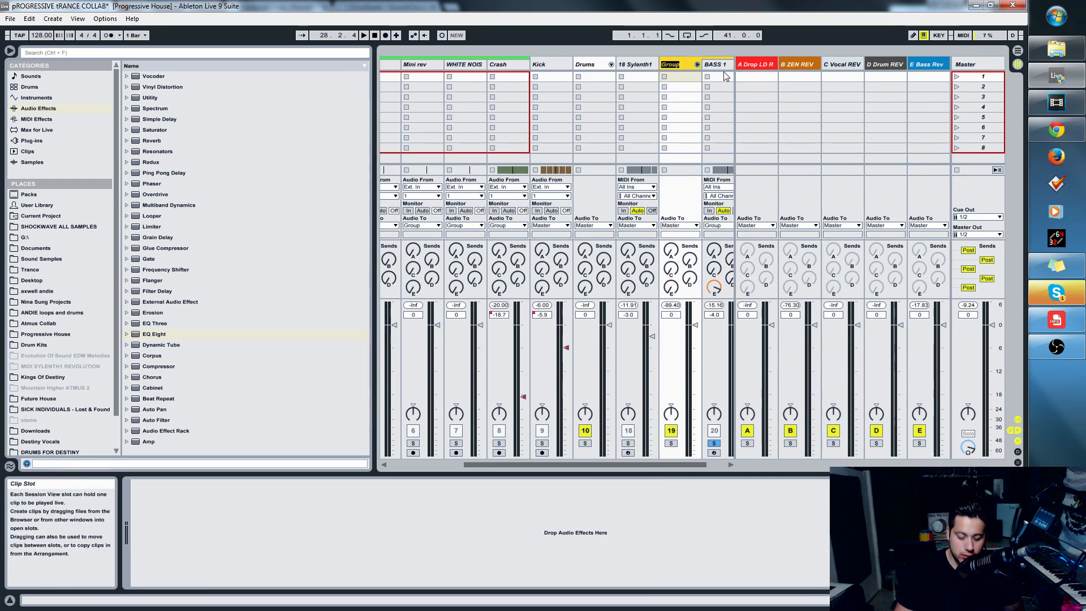
key(space)
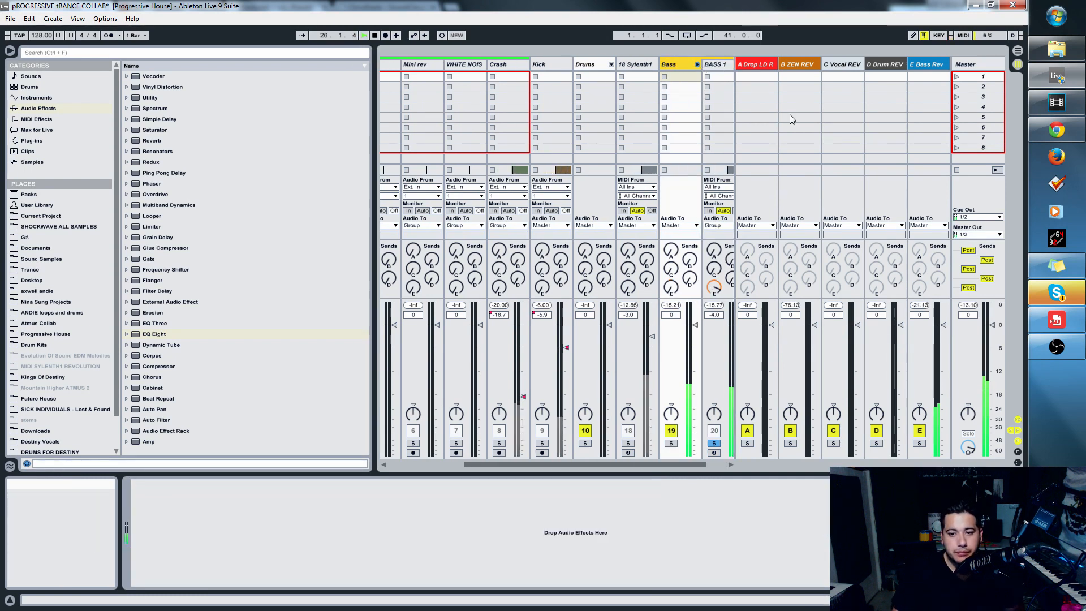
- Solo the Bass group instead of its individual tracks and restart playback from bar 26
key(space)
click(671, 443)
key(space)
- In the Sylenth1 BASS 1 EQ Eight, lower the high cut and boost band 3 by 1.61 dB at 409 Hz
drag(677, 465, 703, 465)
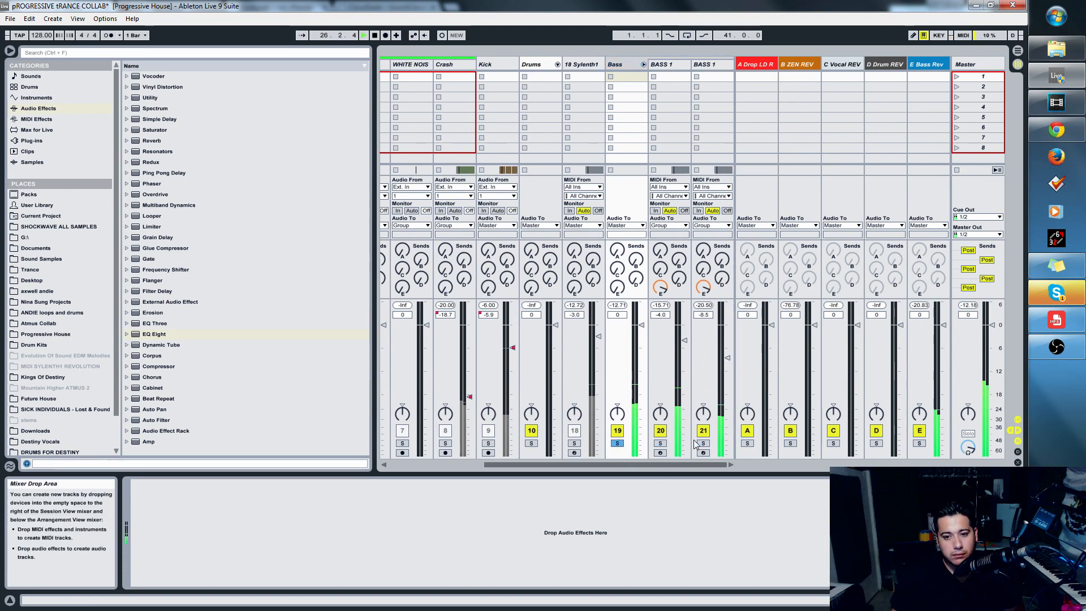
click(707, 65)
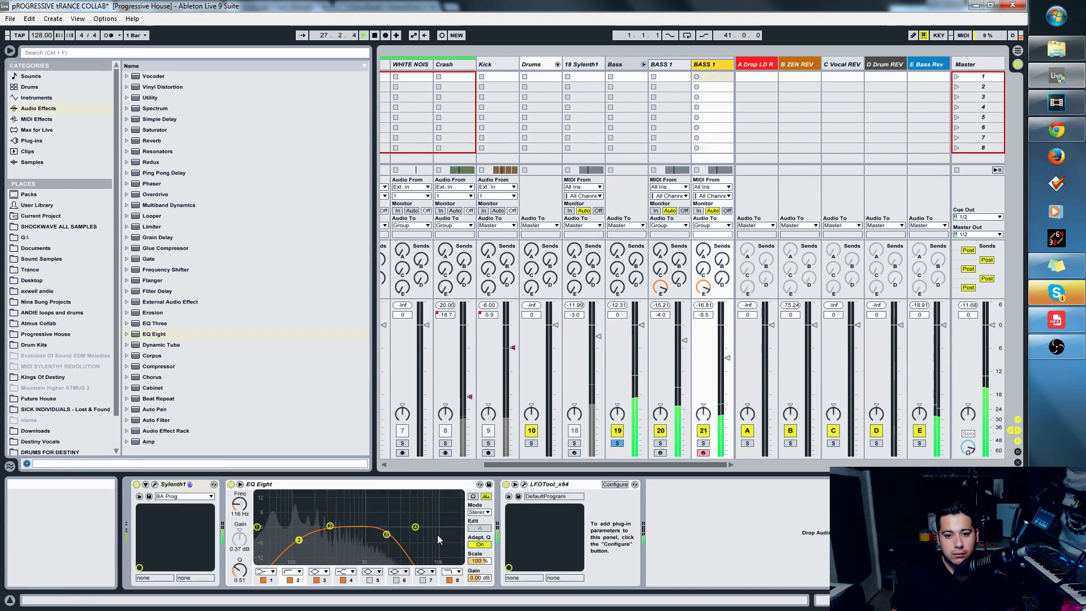
drag(386, 533, 338, 523)
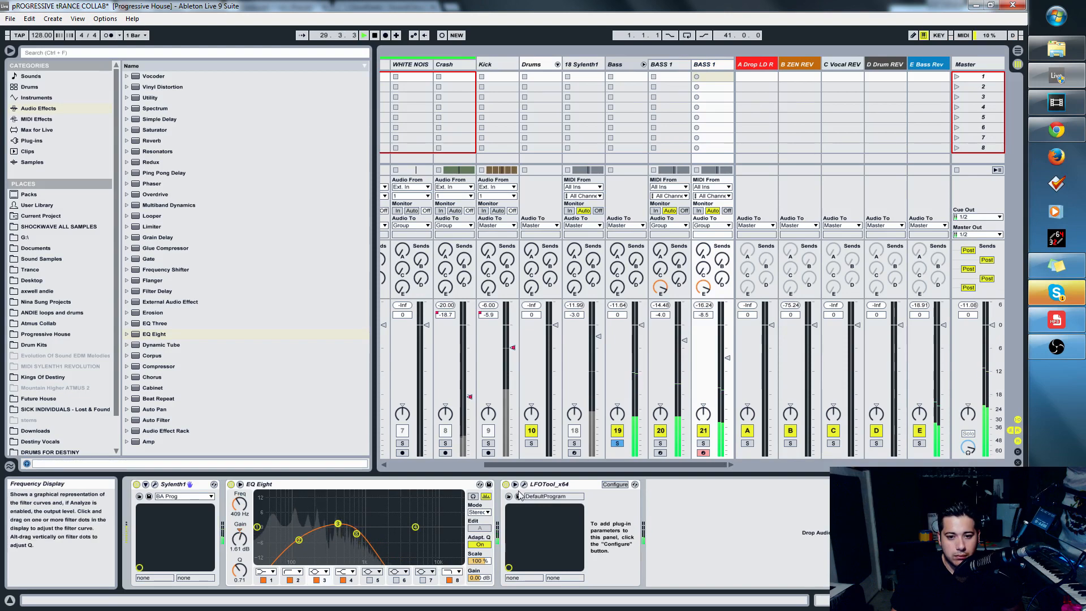
- Move the LFOTool from the Sylenth1 BASS 1 track to the Bass group and delete the one on the Serum BASS 1 track
click(523, 485)
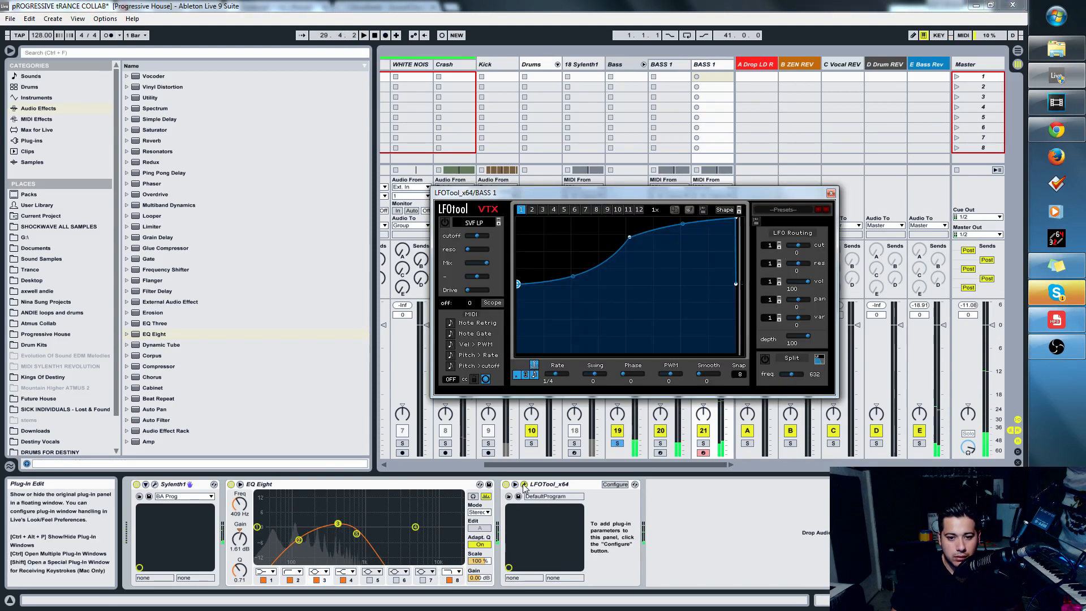
click(834, 192)
click(638, 67)
click(666, 67)
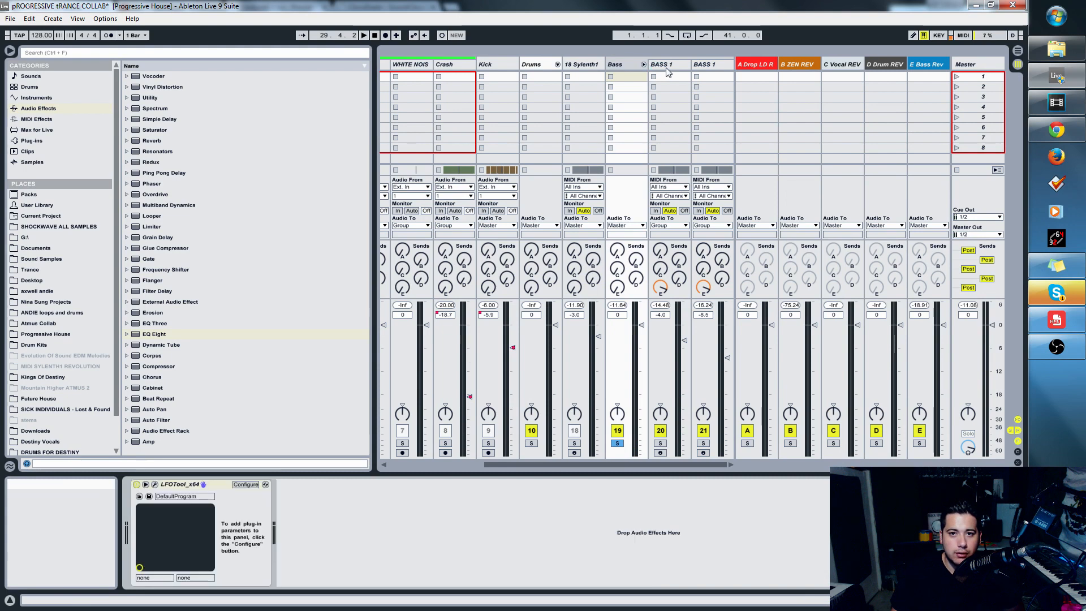
click(543, 484)
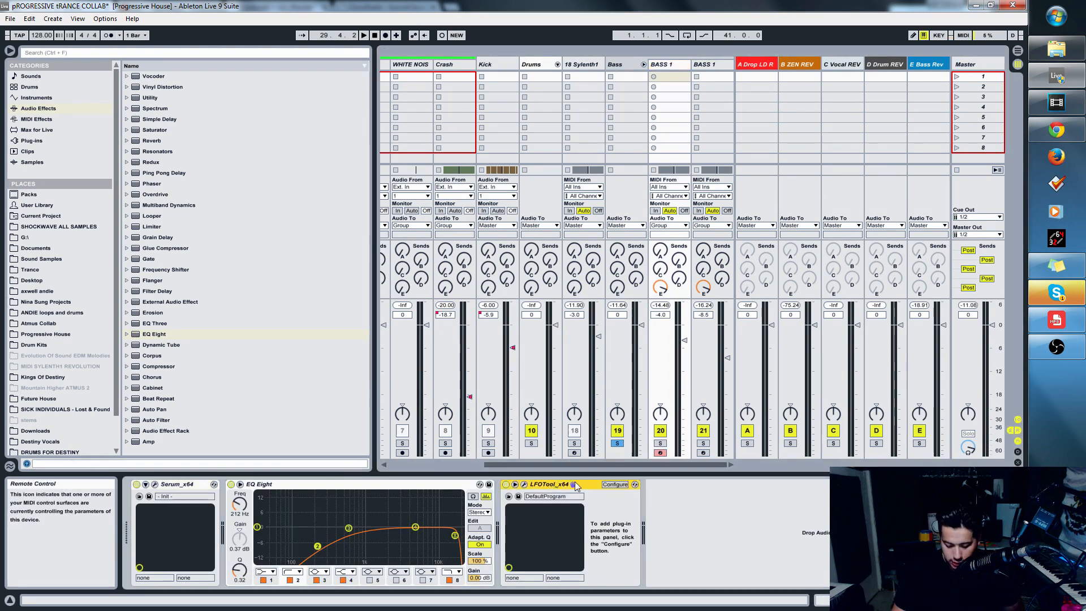
key(Delete)
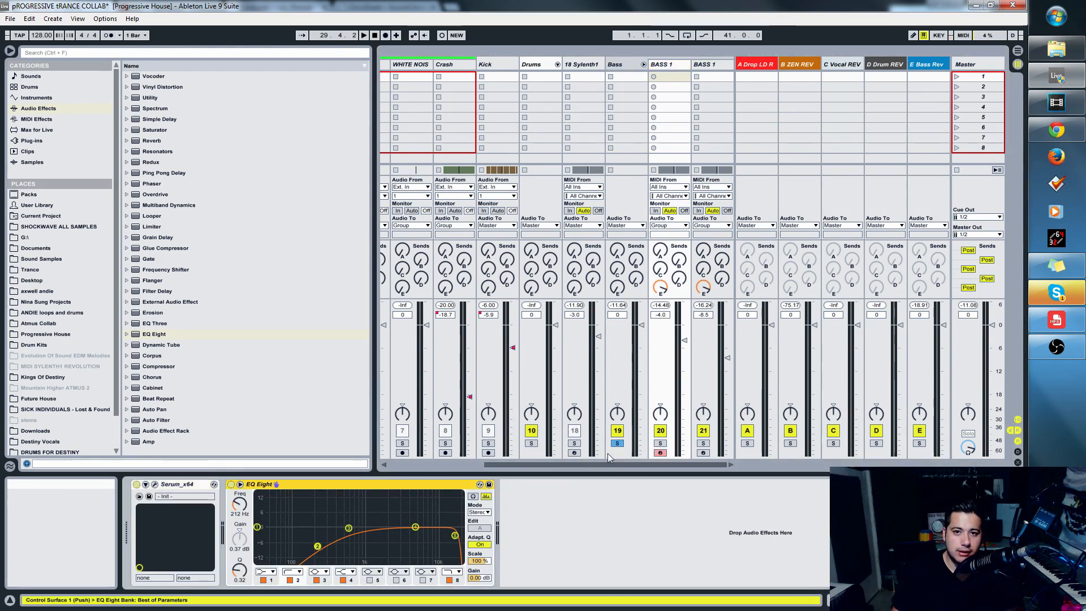
- Unsolo the Bass group and play the bass together with the full mix
key(space)
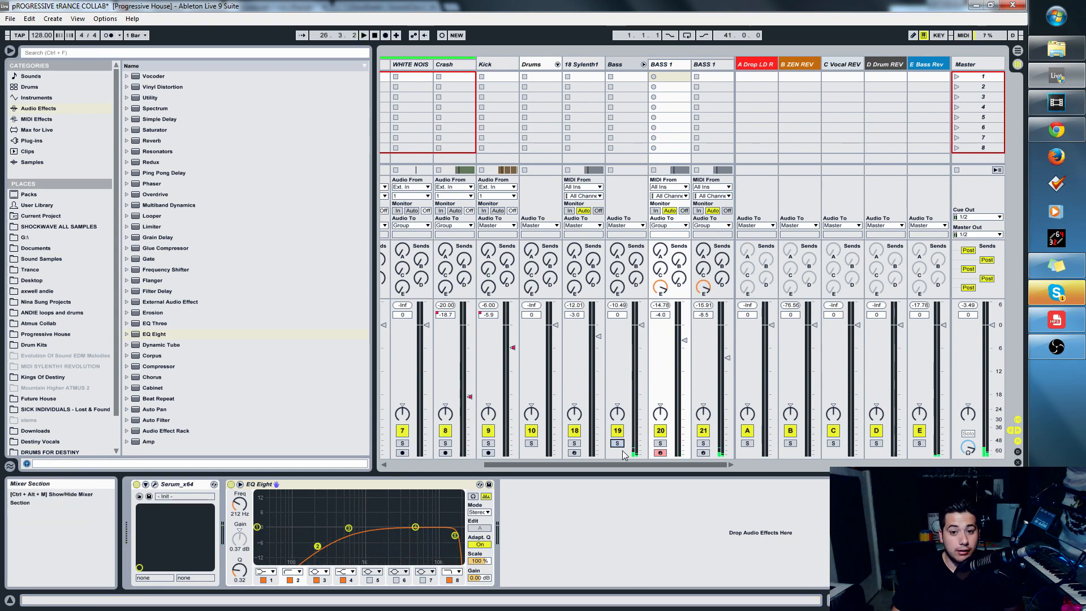
key(space)
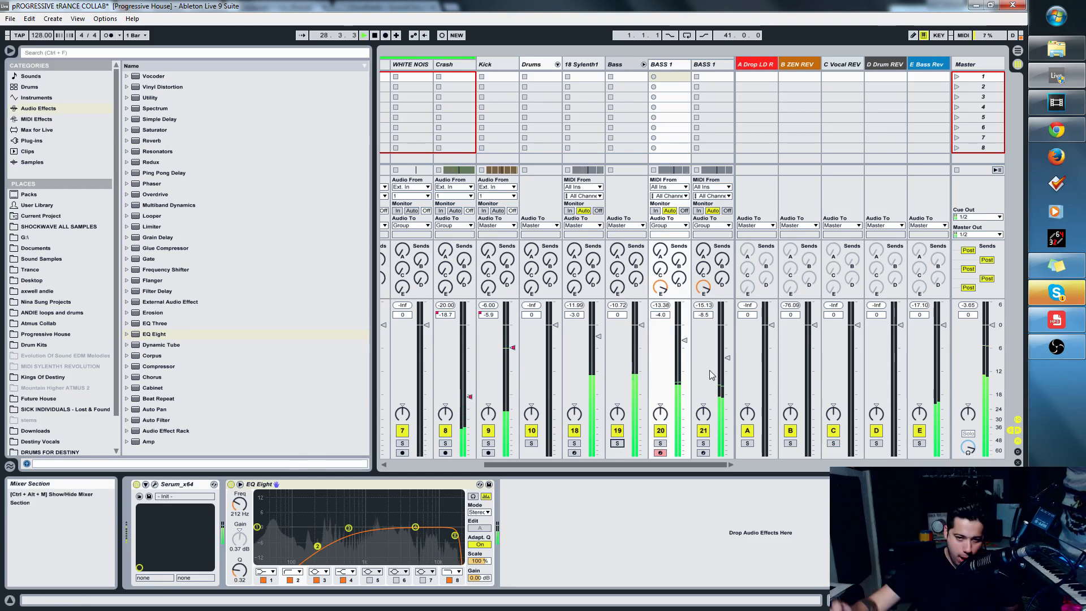
key(space)
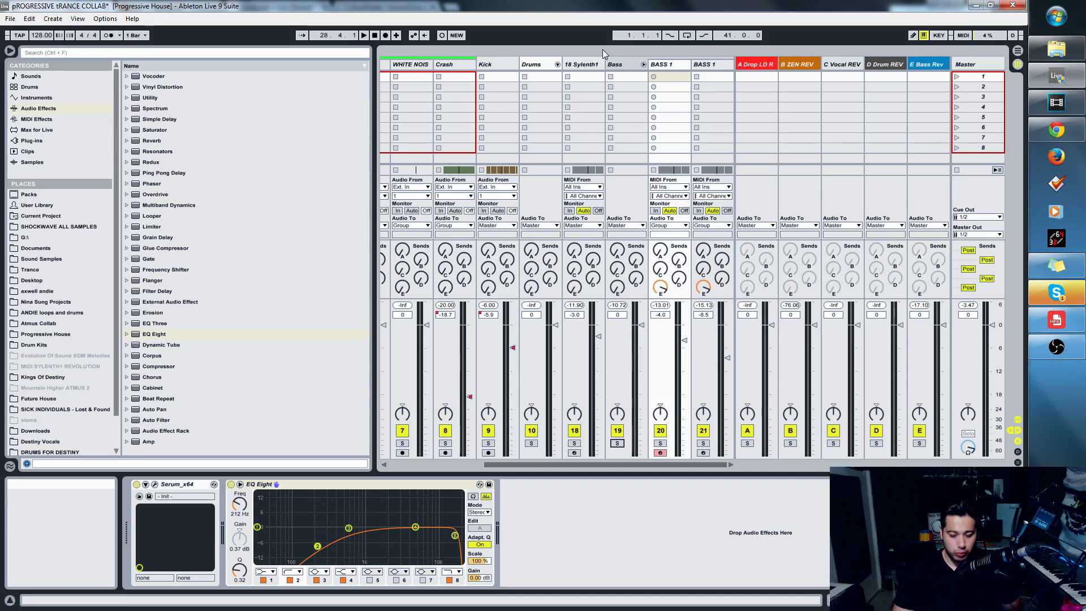
- Review the device chains of the Bass group and both BASS 1 tracks
click(665, 64)
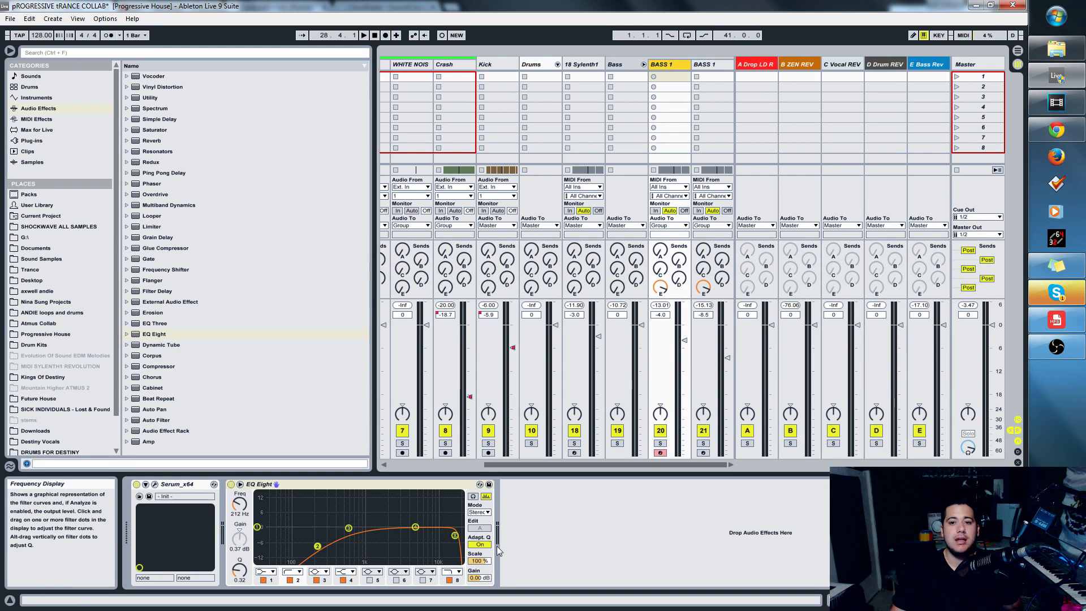
click(712, 58)
click(709, 64)
click(720, 59)
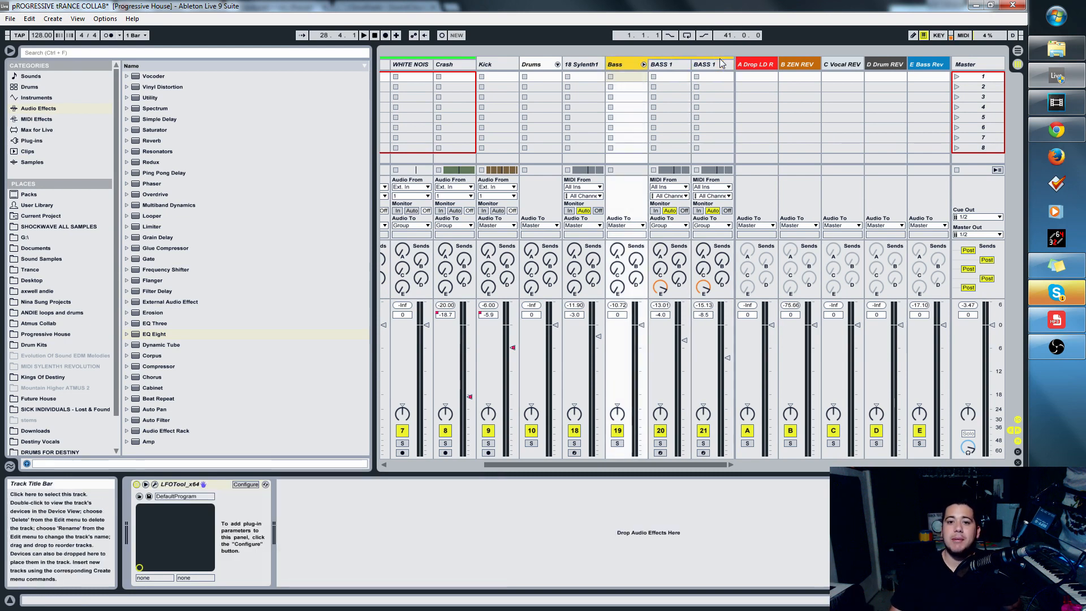
click(718, 63)
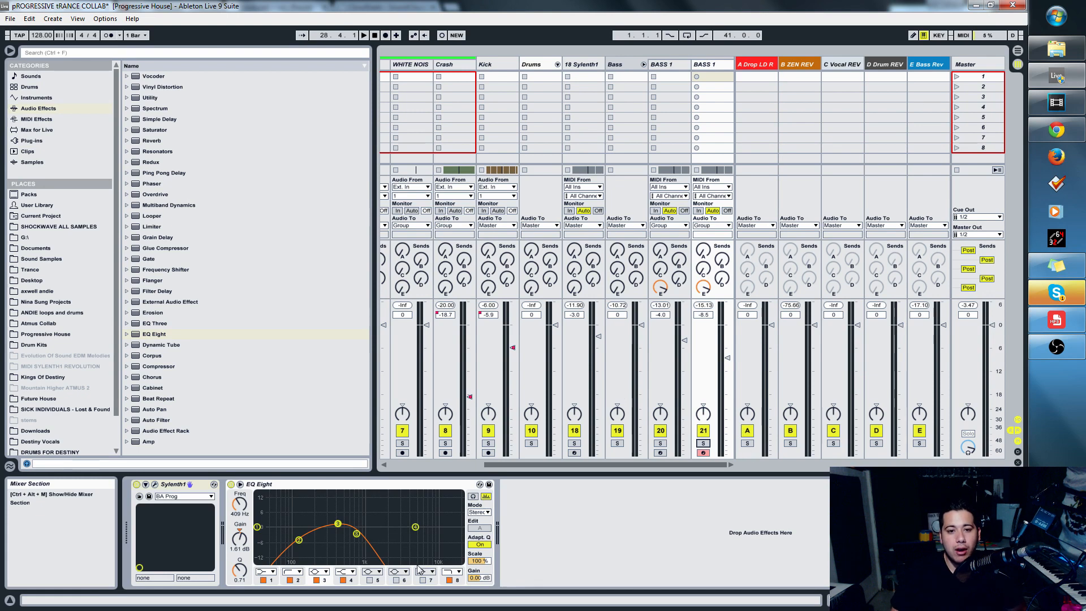
- Switch off the delay and reverb effects in the second BASS 1 track's Sylenth1 and close the plug-in window
click(154, 485)
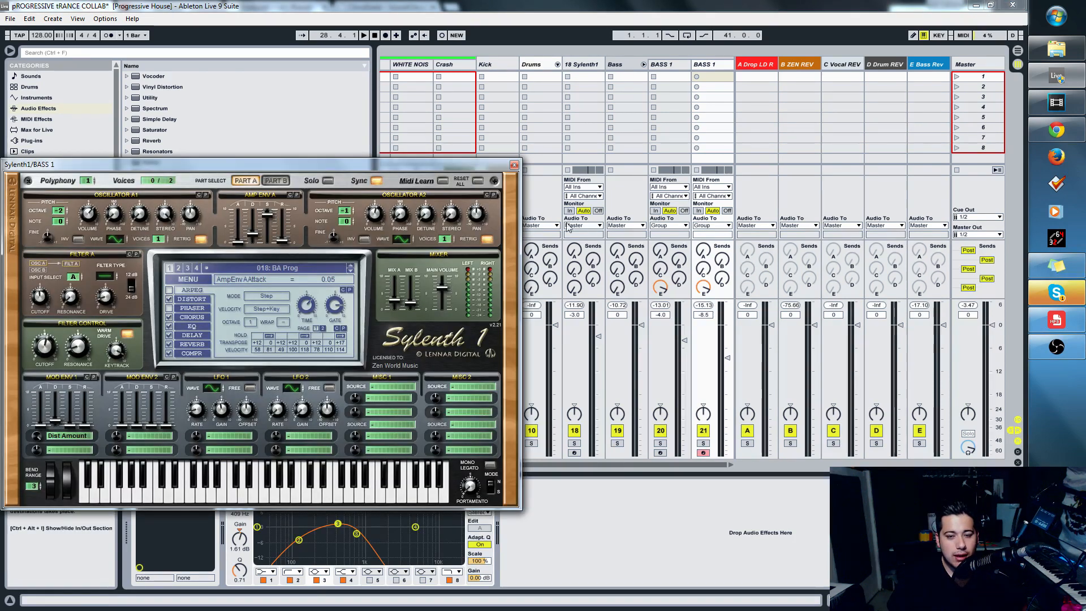
click(705, 64)
click(170, 345)
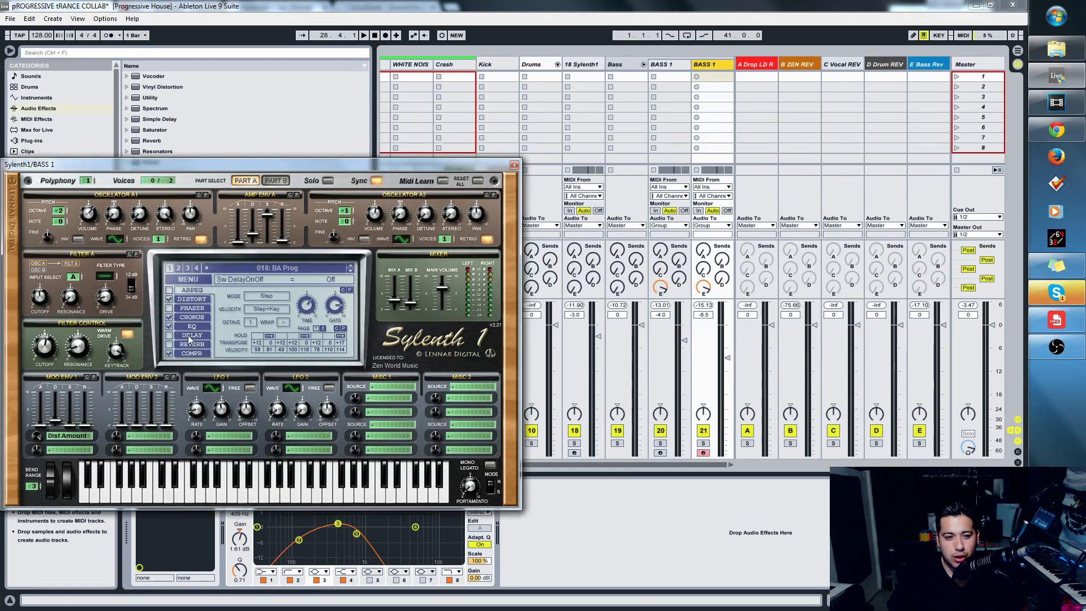
click(191, 342)
click(514, 165)
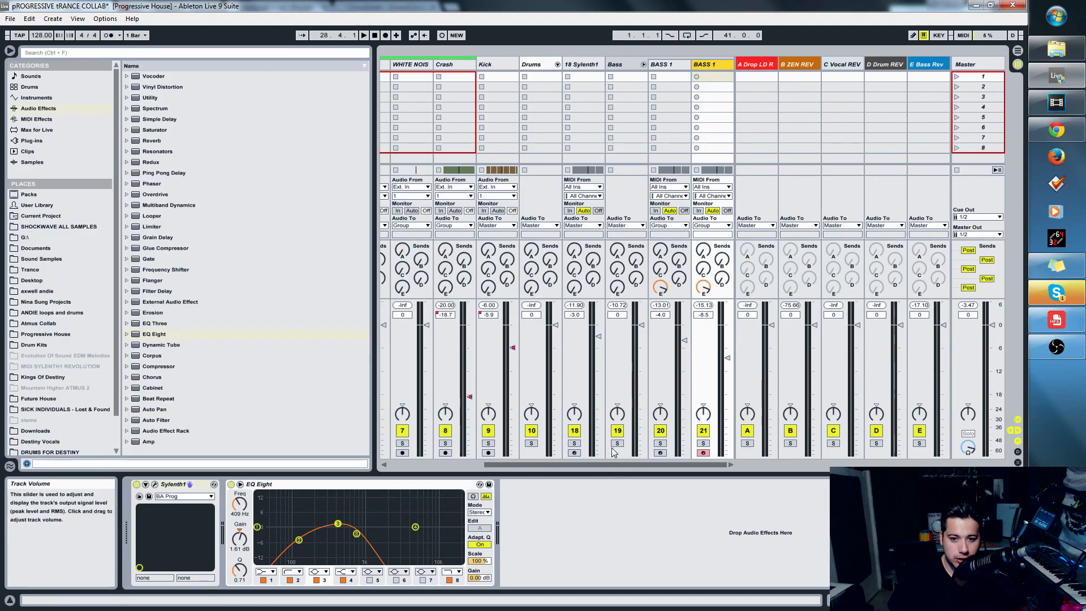
- Solo and play the Bass group, lowering the Sylenth1 BASS 1 track's volume to -10.1 dB
click(684, 76)
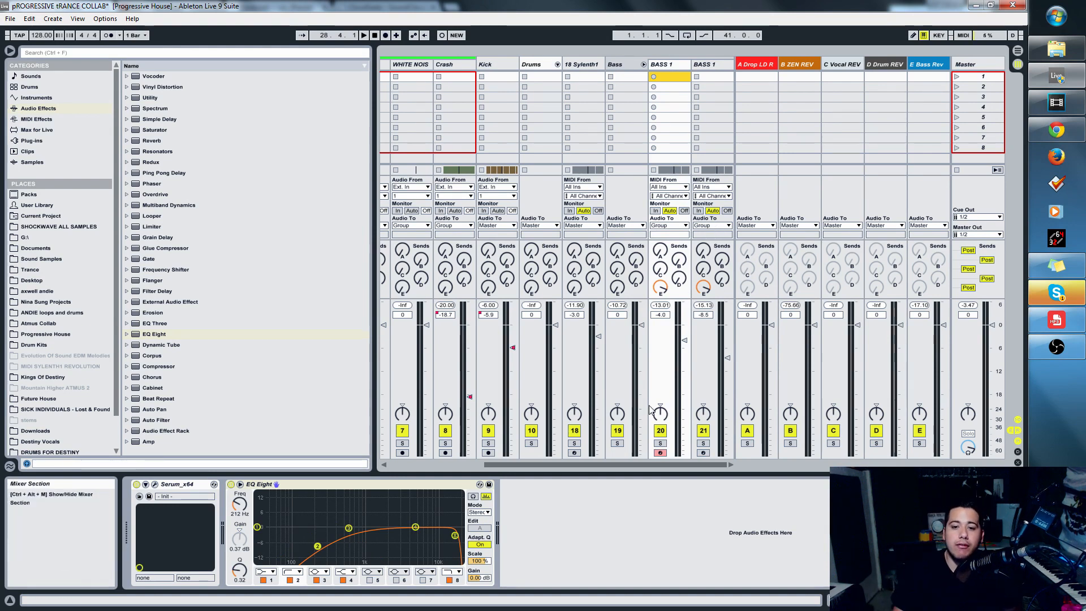
click(622, 62)
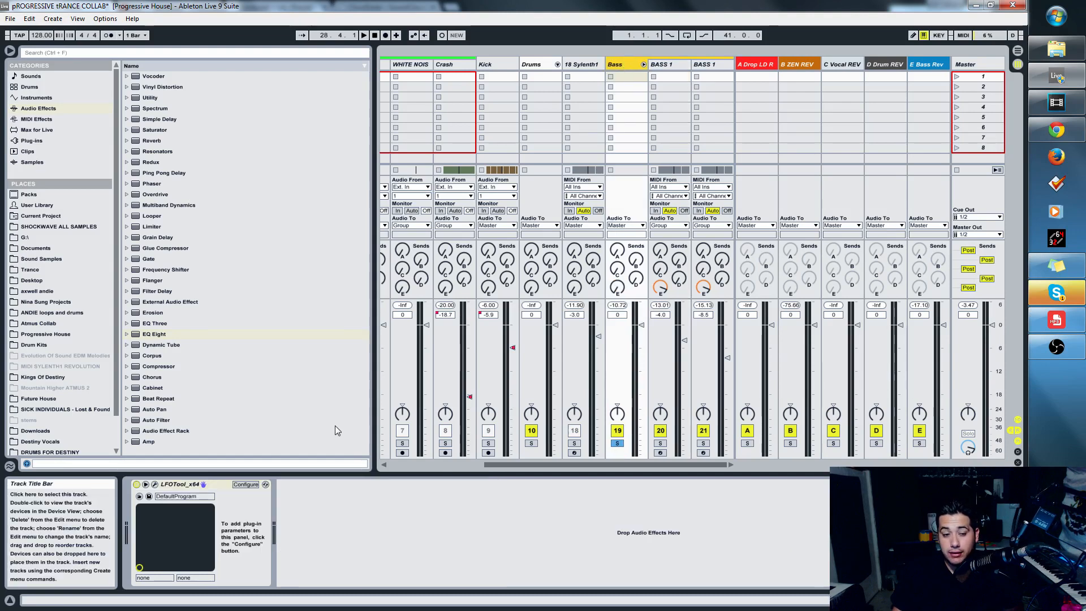
key(space)
drag(727, 357, 727, 364)
key(space)
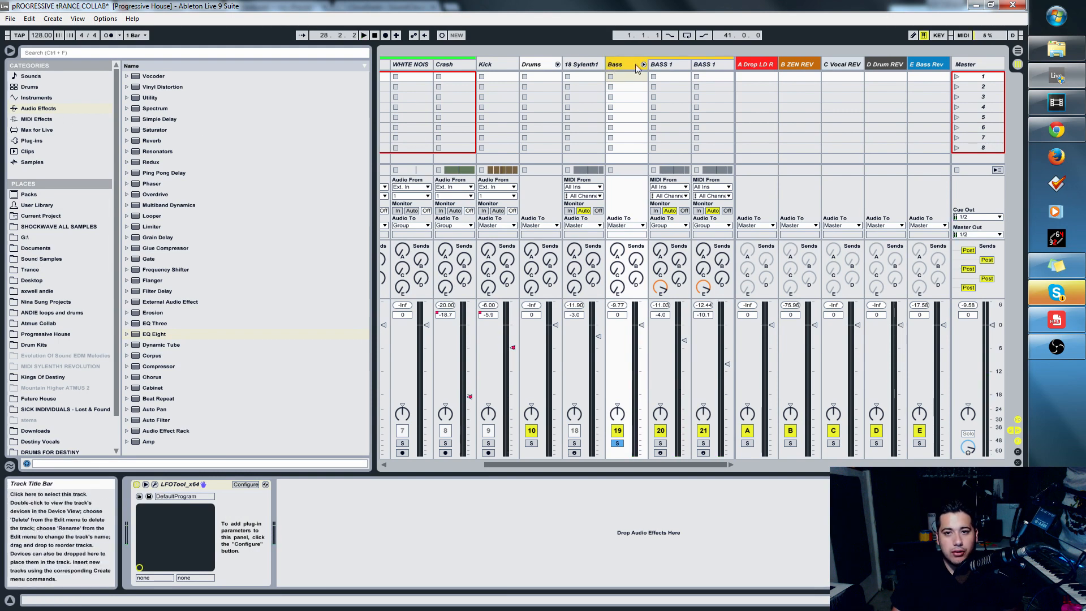
- Search the plug-ins for "s1" and add S1 Imager Stereo to the Serum BASS 1 track
click(664, 65)
click(31, 140)
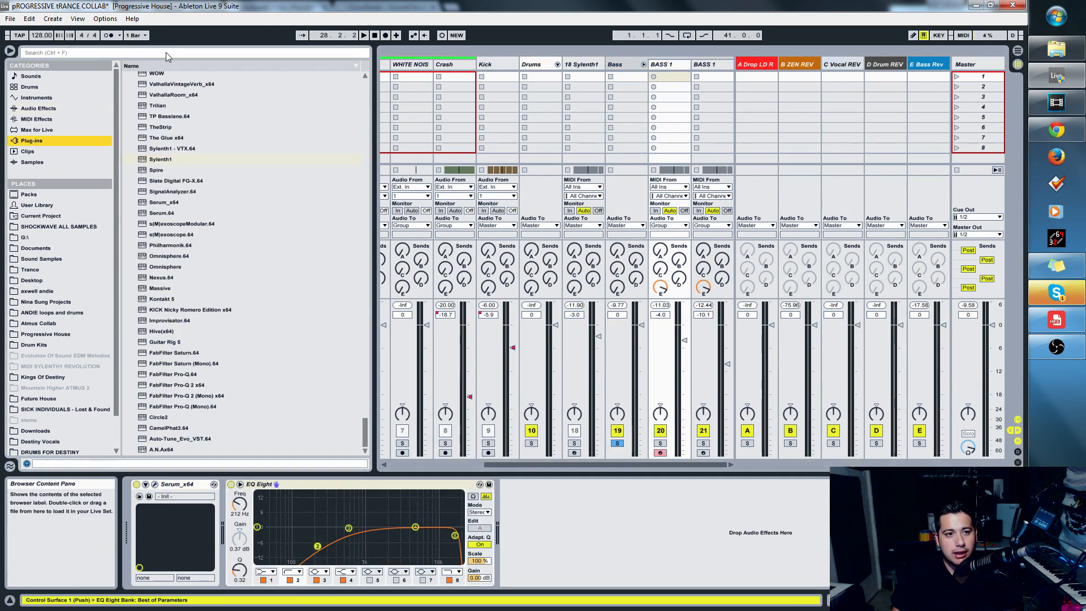
click(180, 54)
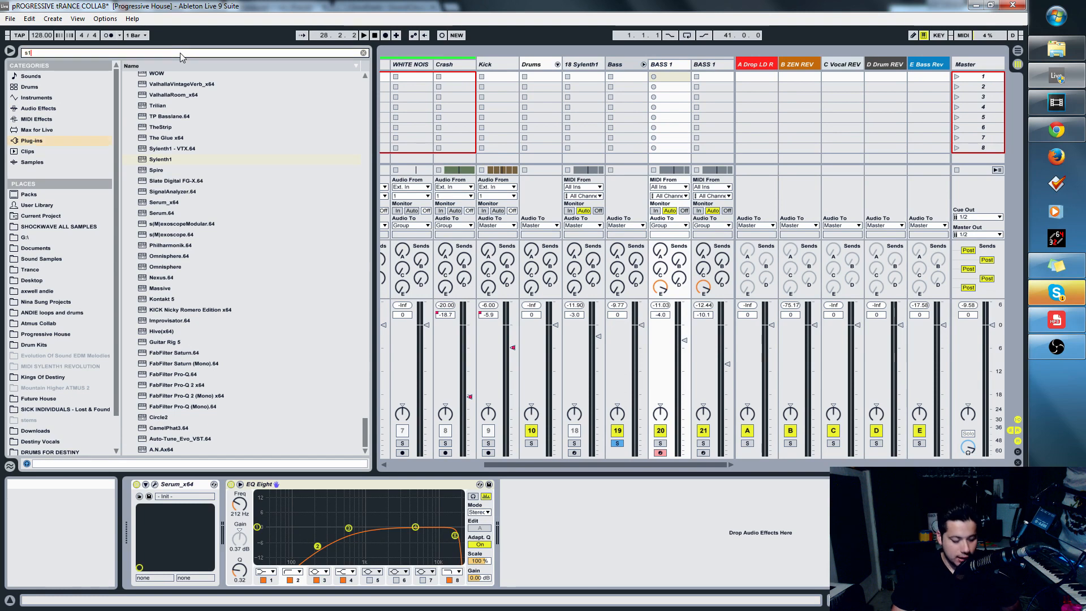
double_click(164, 120)
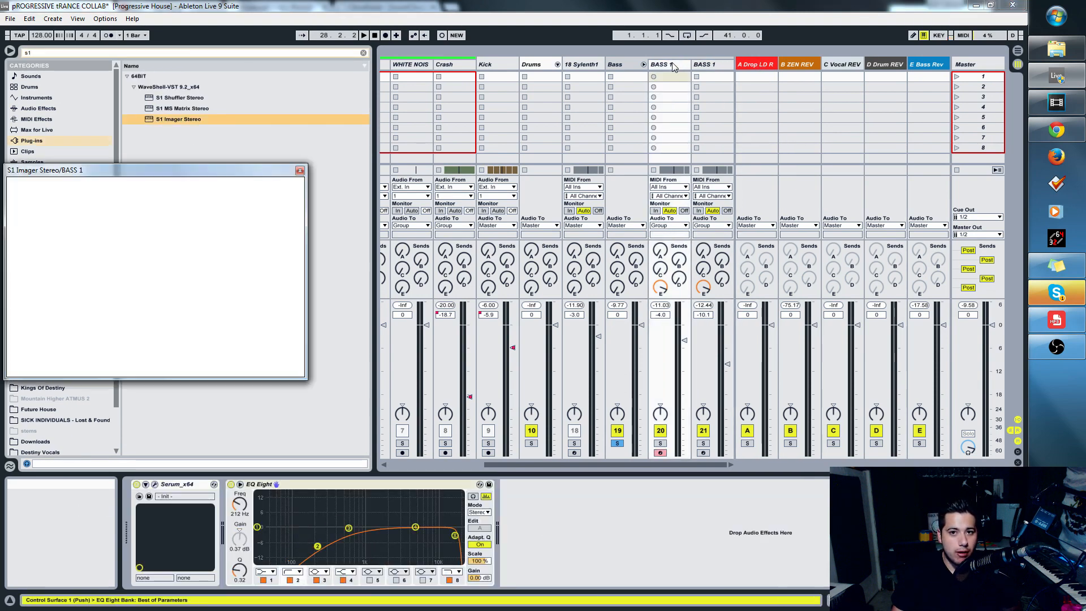
- Solo the Serum BASS 1, widen it to 1.41 in the S1 Imager, and compare the sound with the imager bypassed
key(space)
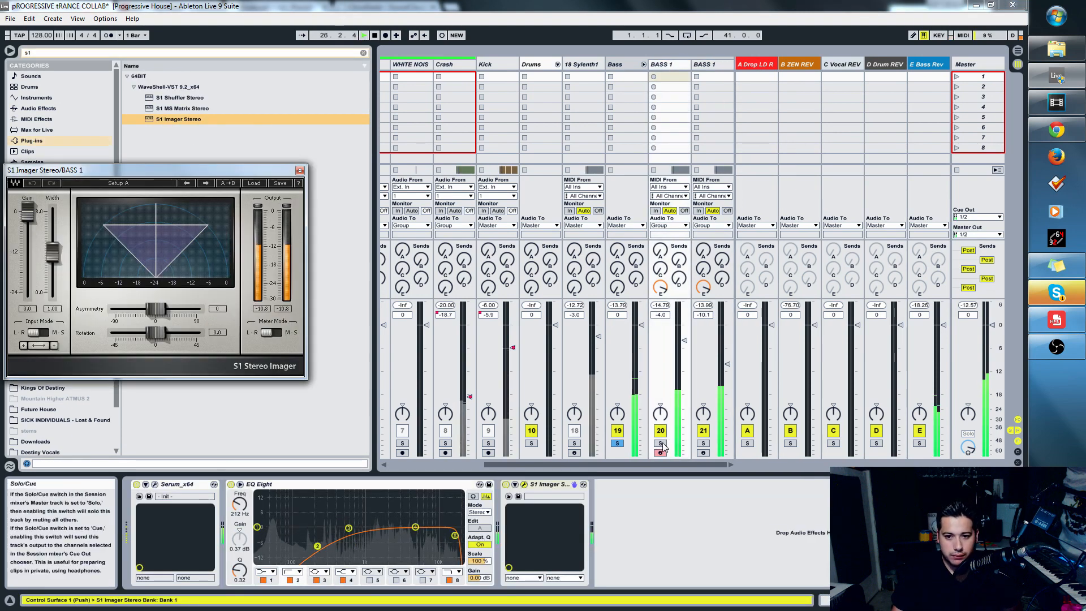
click(660, 443)
drag(53, 252, 53, 241)
click(506, 484)
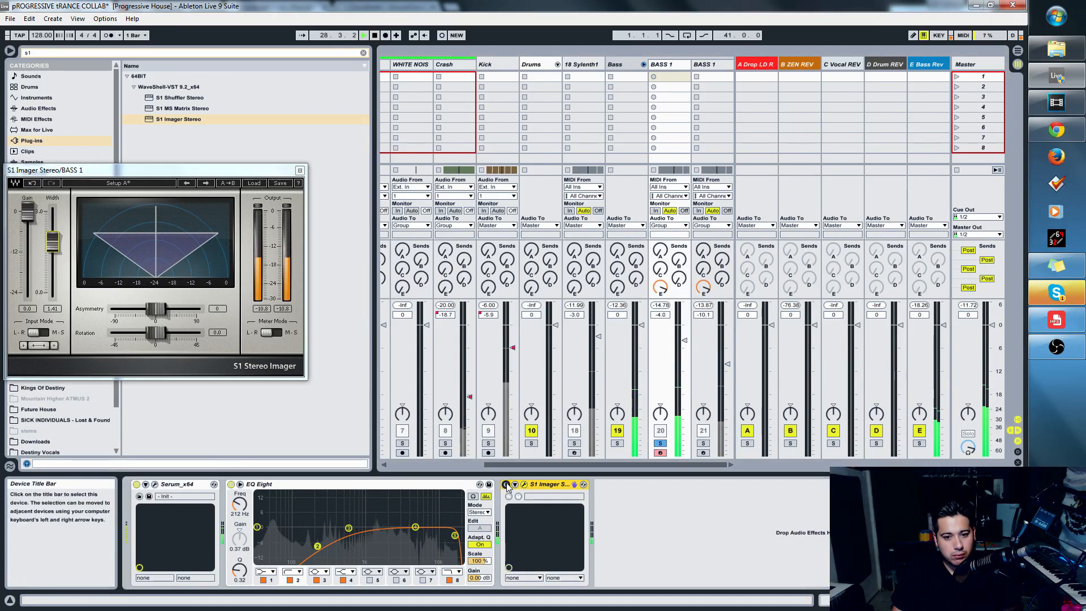
click(507, 484)
click(523, 484)
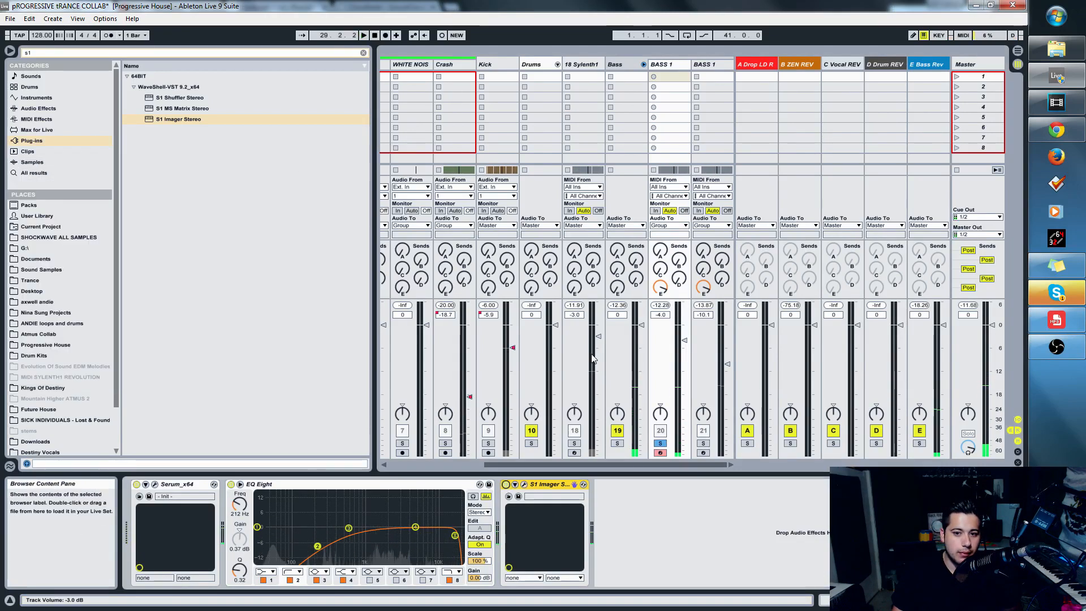
- Solo the Sylenth1 BASS 1 and copy the S1 Imager onto it, placing it after EQ Eight
click(702, 443)
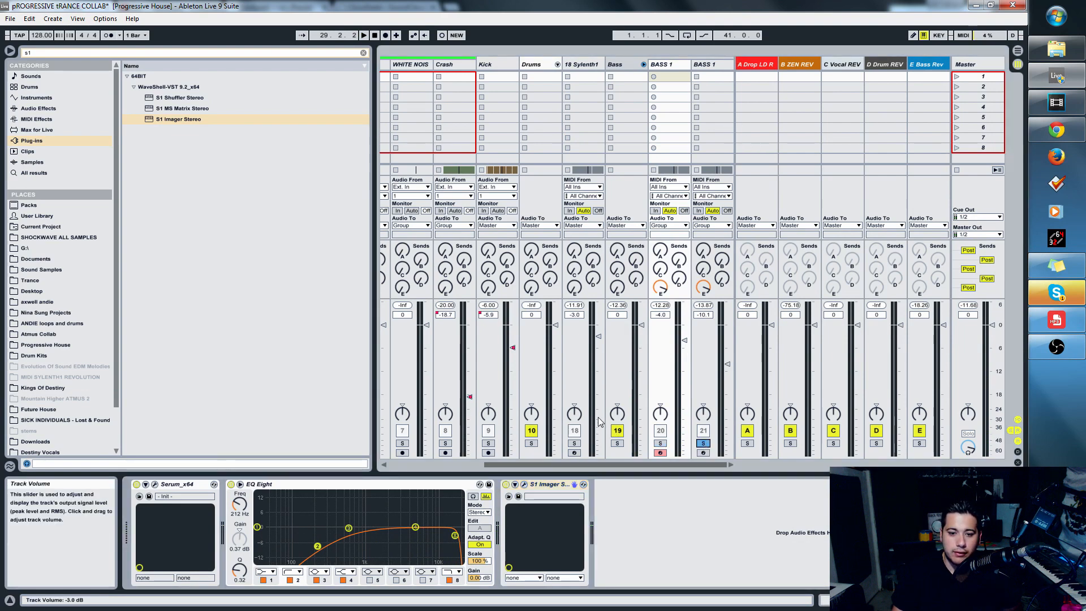
click(542, 486)
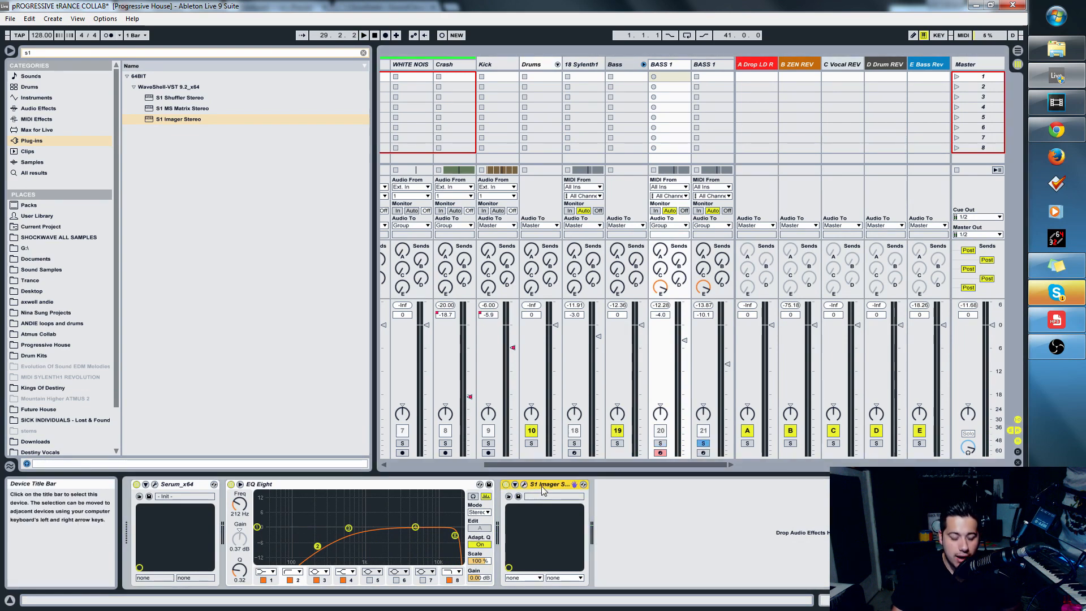
click(700, 131)
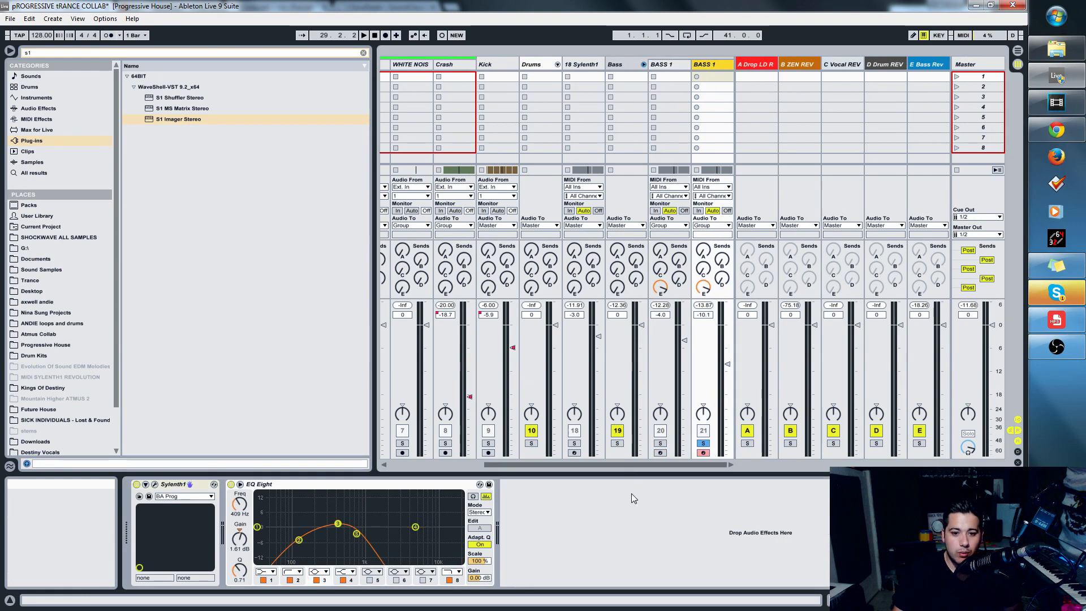
click(636, 525)
key(ctrl+v)
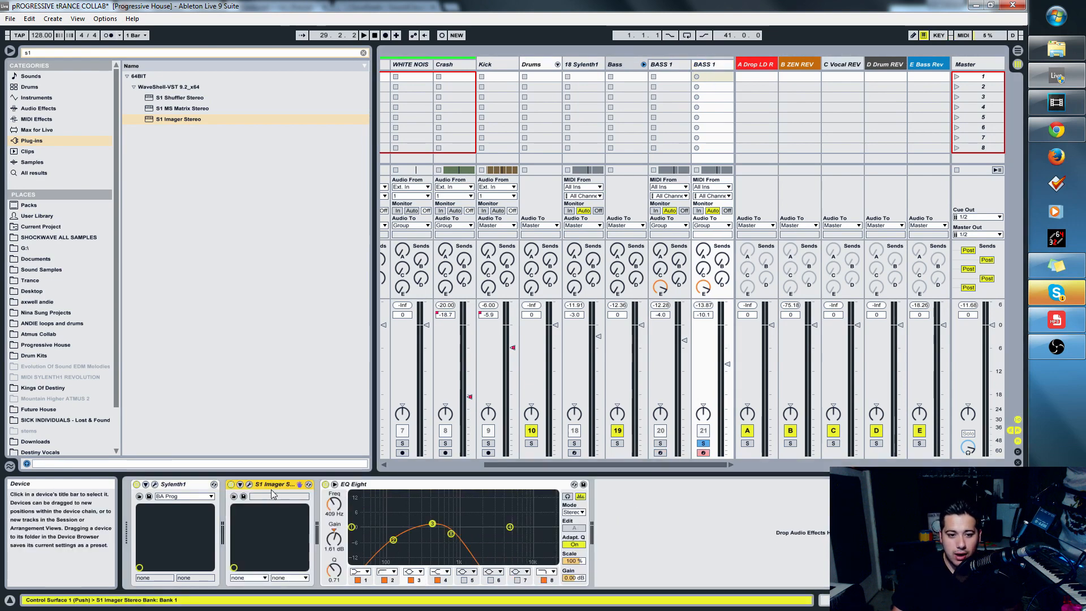
drag(273, 485, 675, 516)
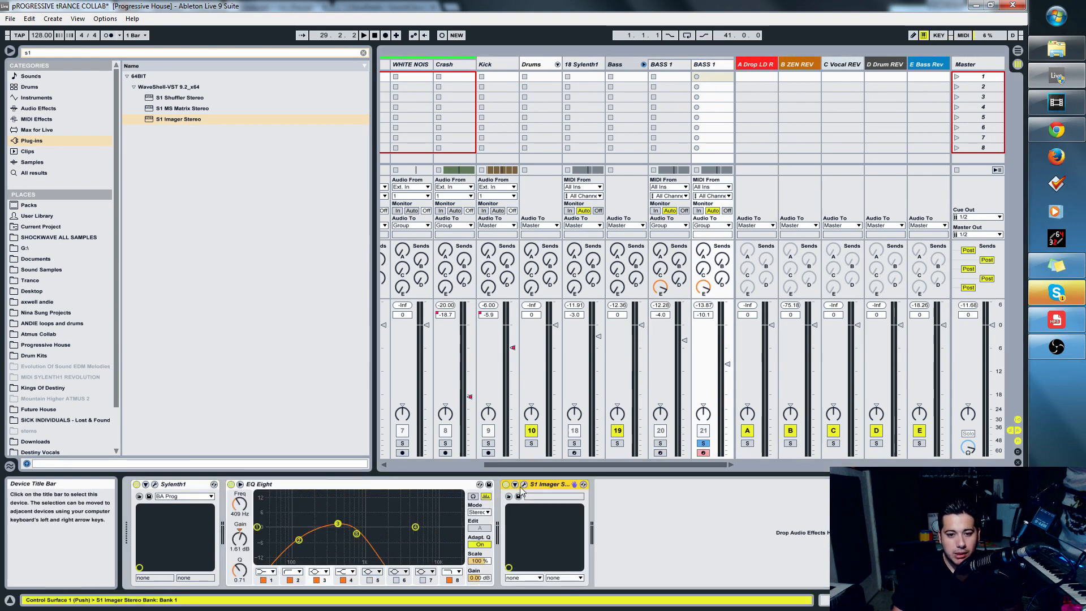
- Narrow the Sylenth1 BASS 1's S1 Imager width to 0.55 and play the soloed Bass group
click(522, 486)
drag(52, 241, 52, 266)
key(space)
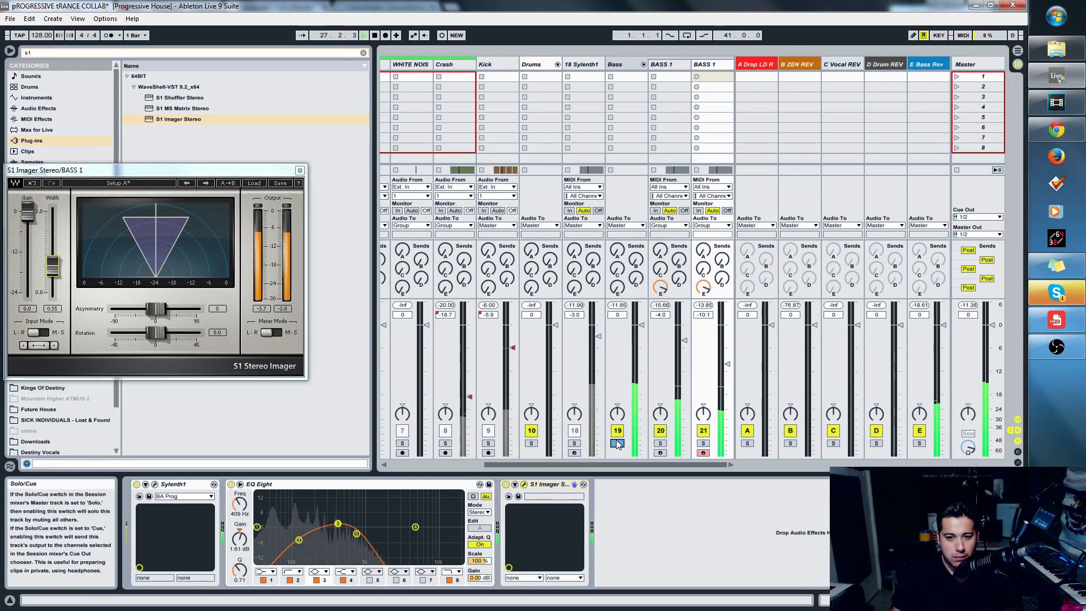
key(space)
click(629, 67)
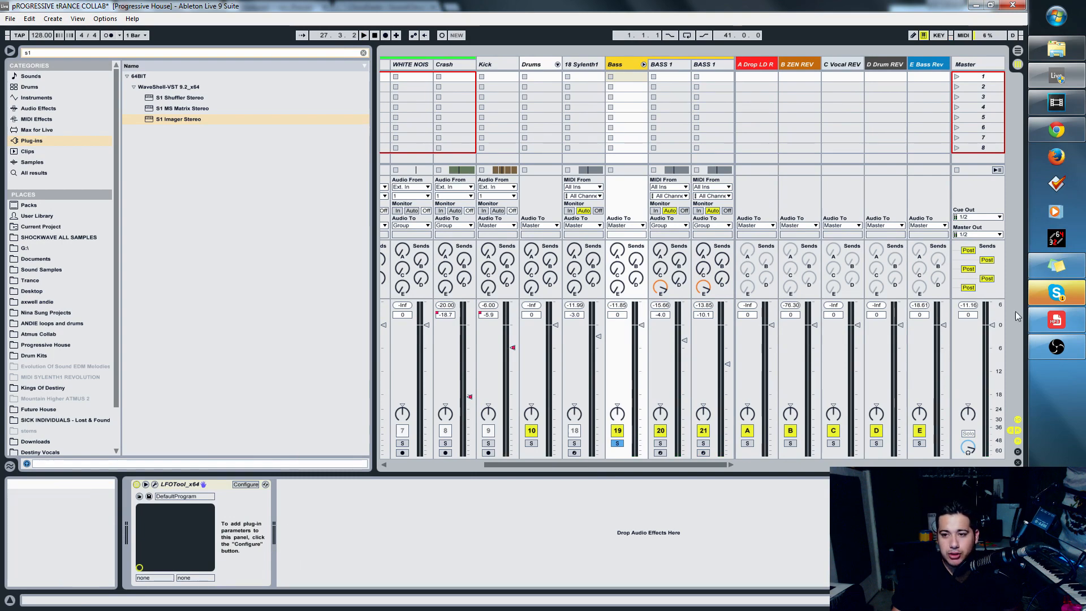
click(1063, 344)
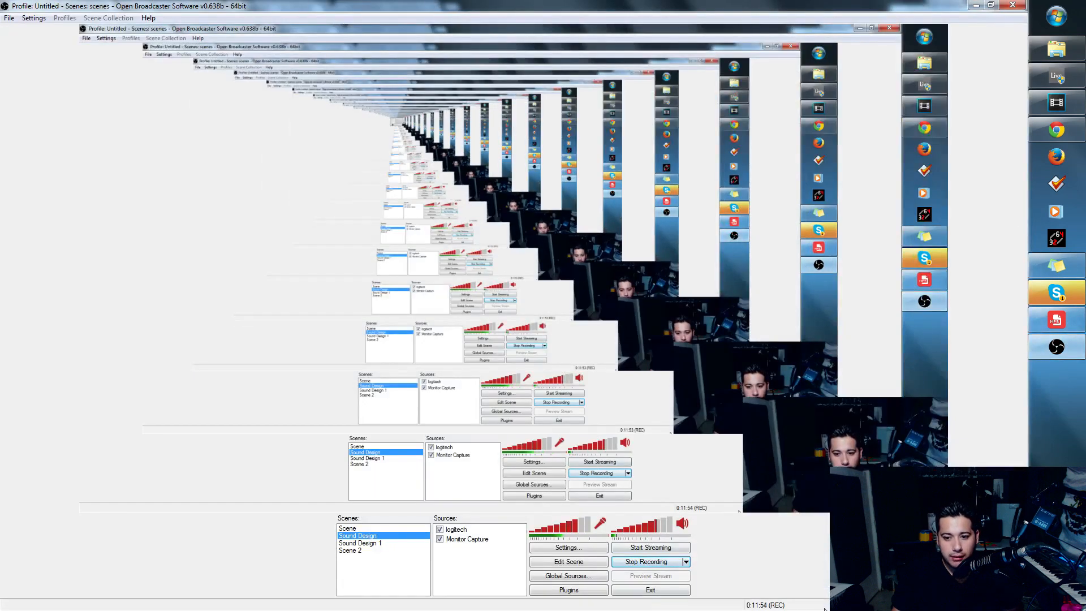
click(975, 5)
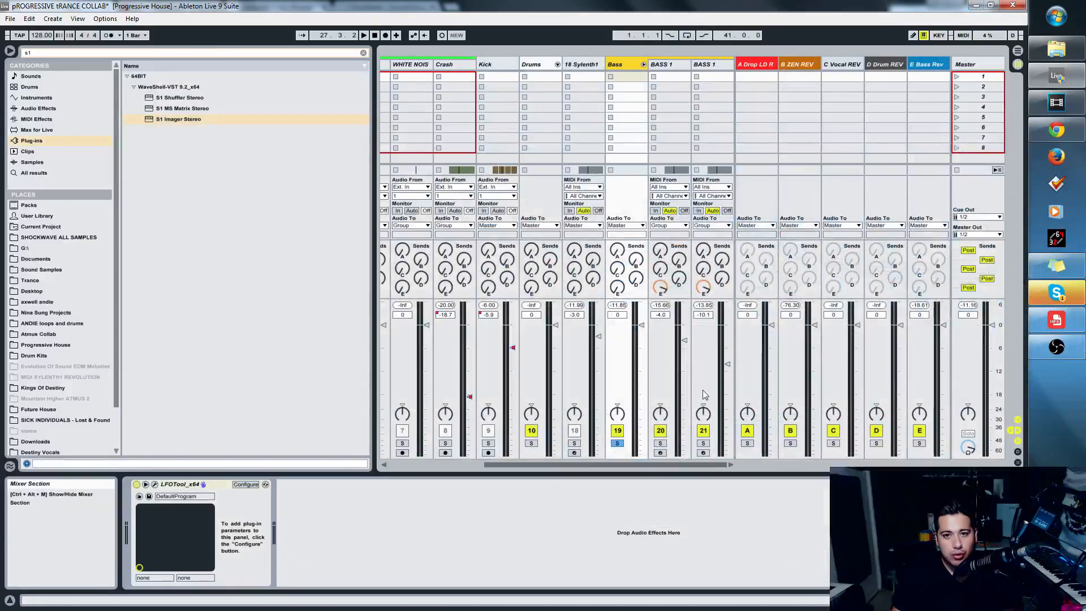
- Unsolo the Bass group, search the audio effects for "utili" and add Utility's Mono preset after EQ Eight on track 18 Sylenth1
click(616, 443)
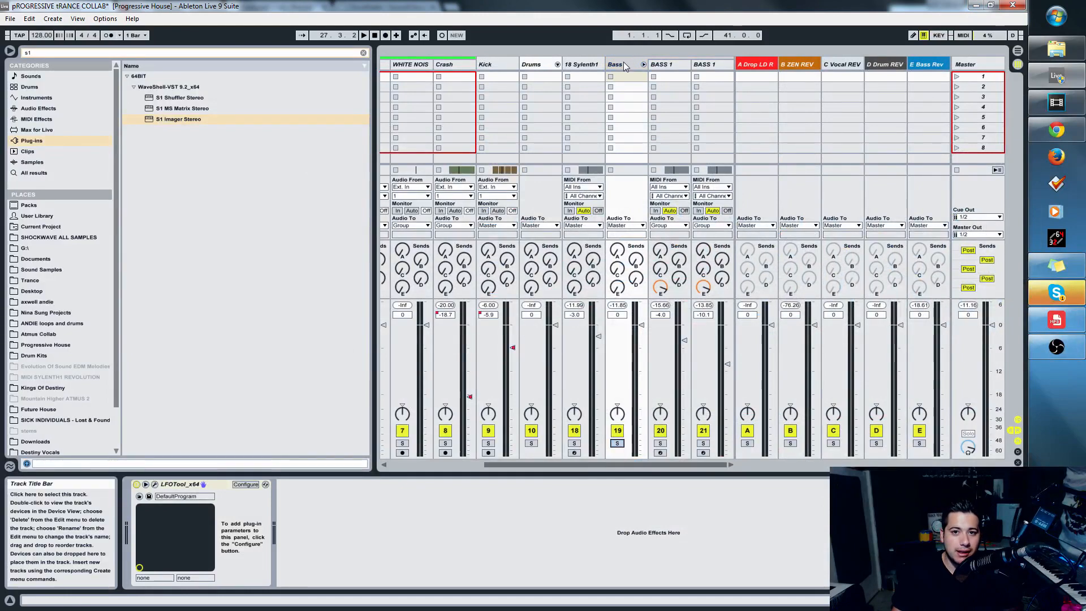
click(582, 62)
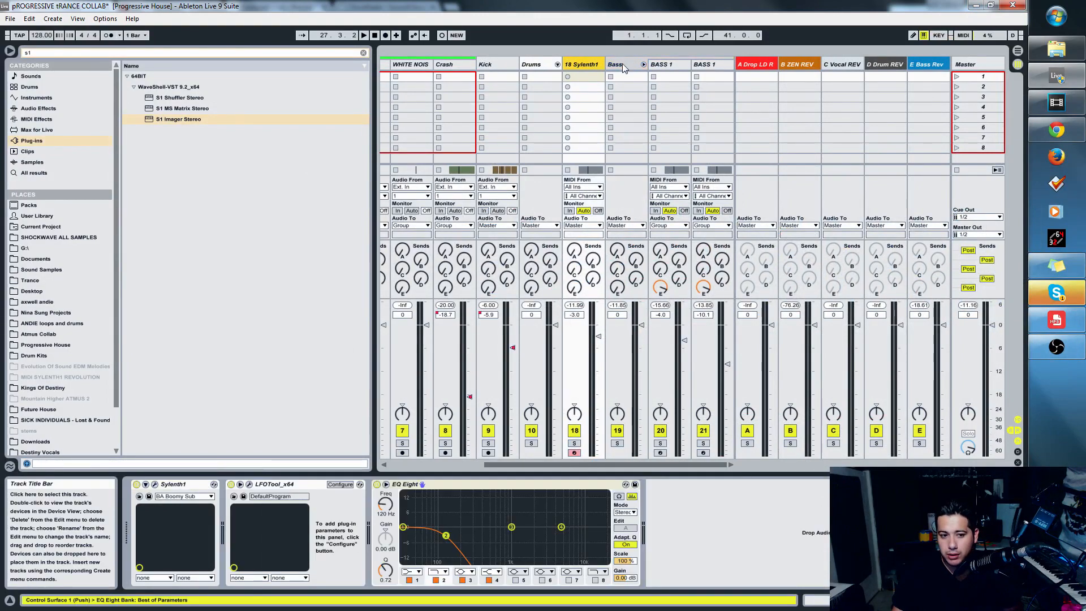
click(38, 108)
click(363, 52)
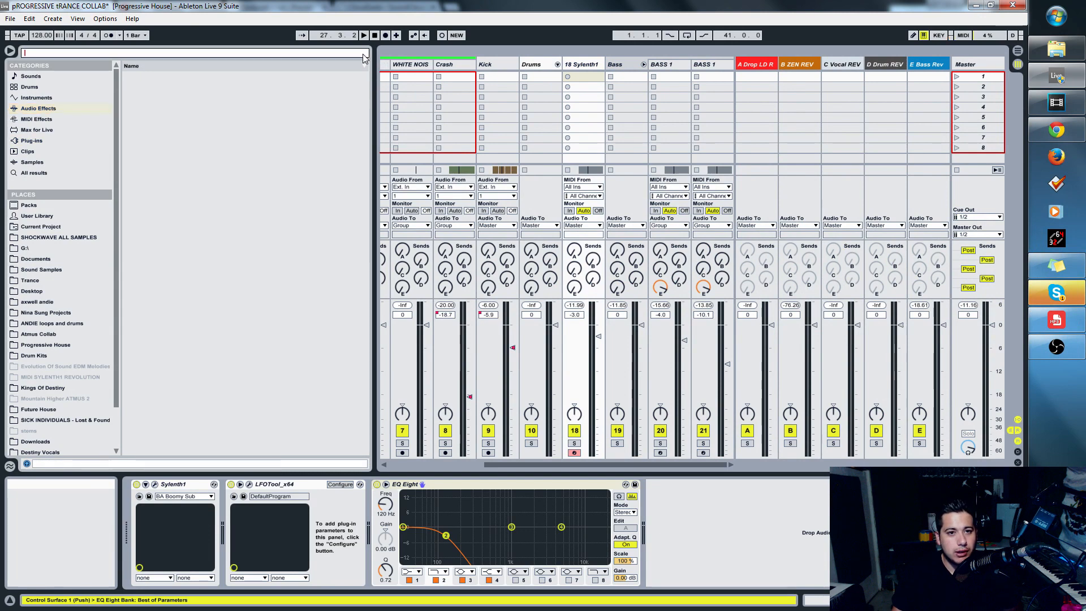
text(utili)
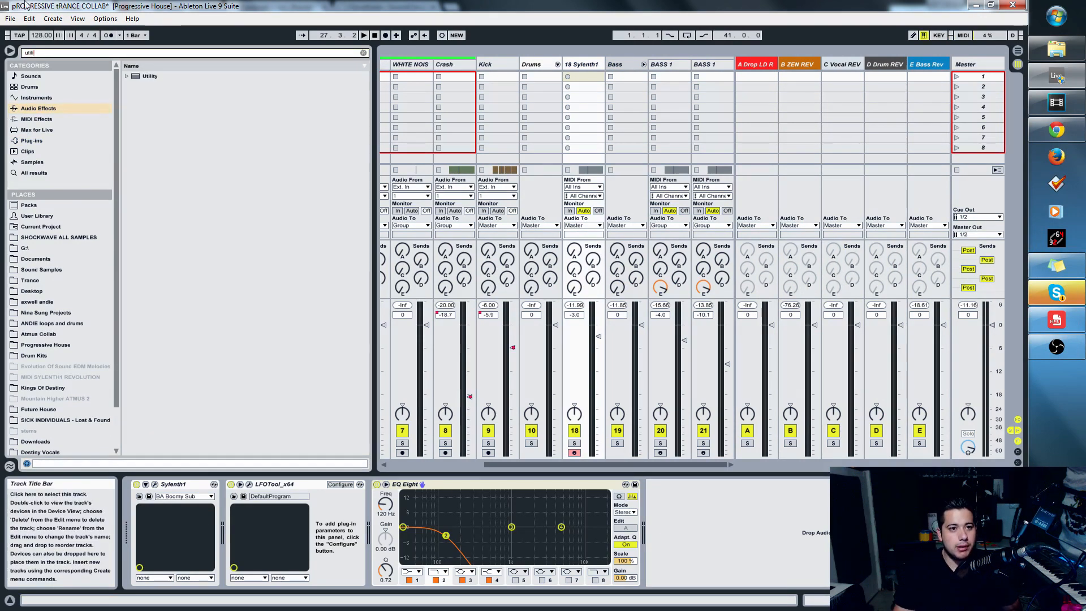
click(131, 77)
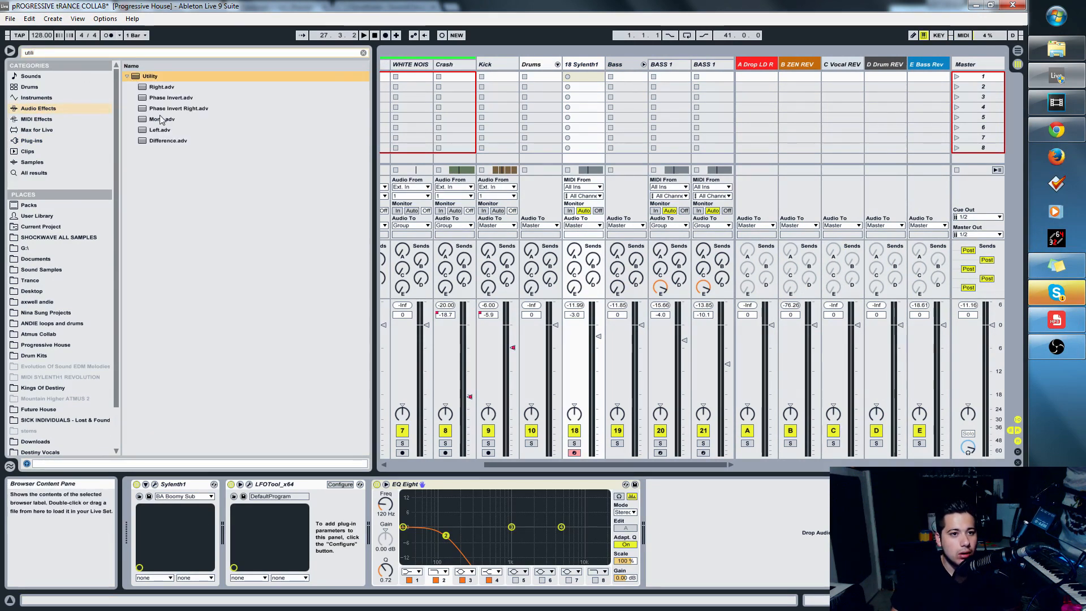
click(155, 120)
drag(724, 544, 730, 508)
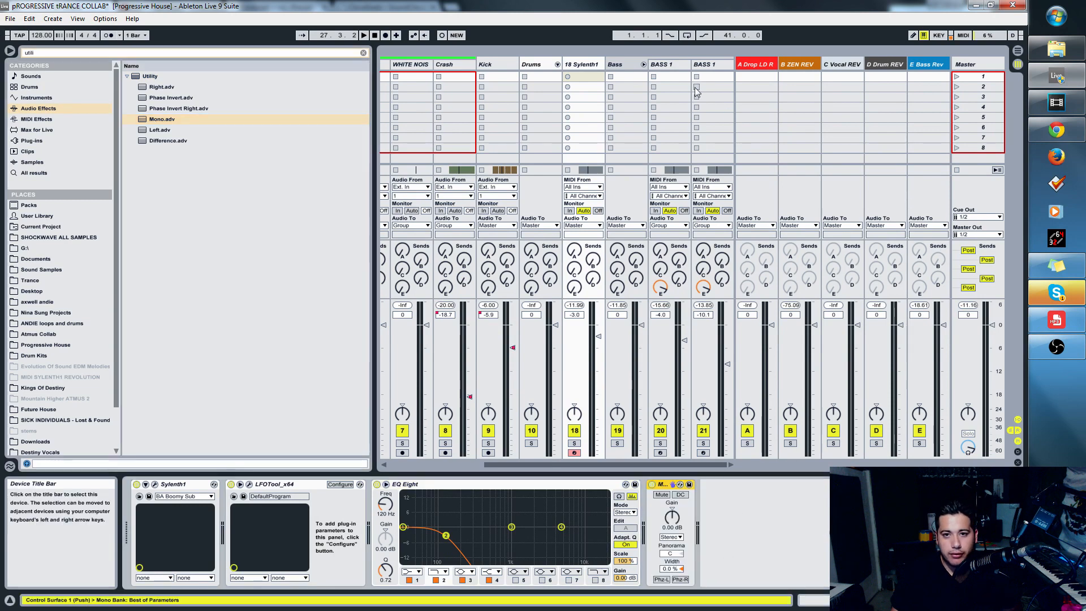
- Solo the 18 Sylenth1 sub track and play it to hear the mono sub by itself
click(584, 61)
click(629, 64)
click(594, 63)
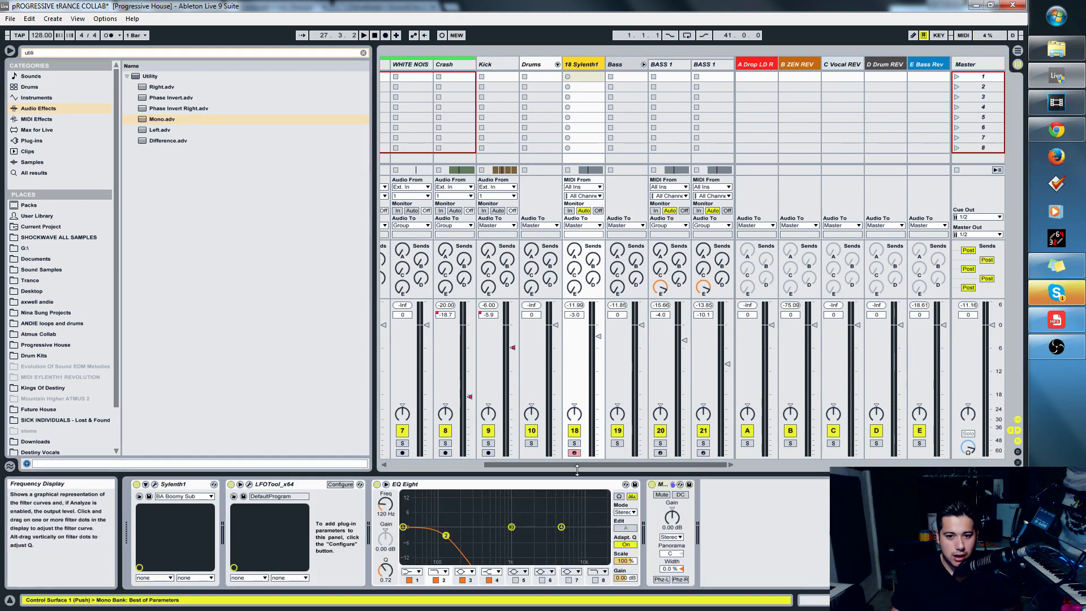
click(574, 443)
key(space)
key(space)
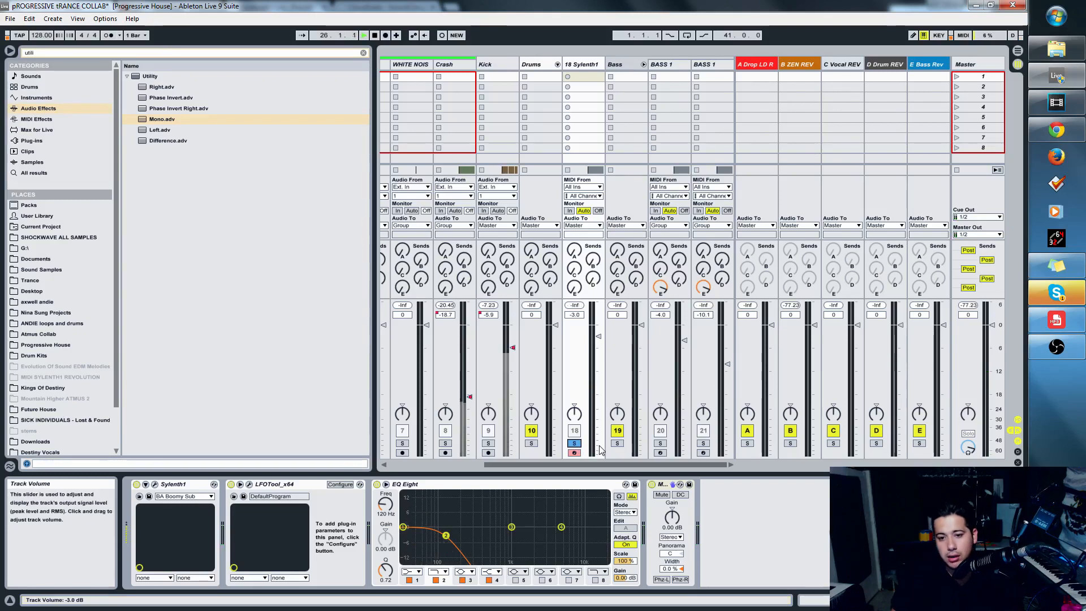
key(space)
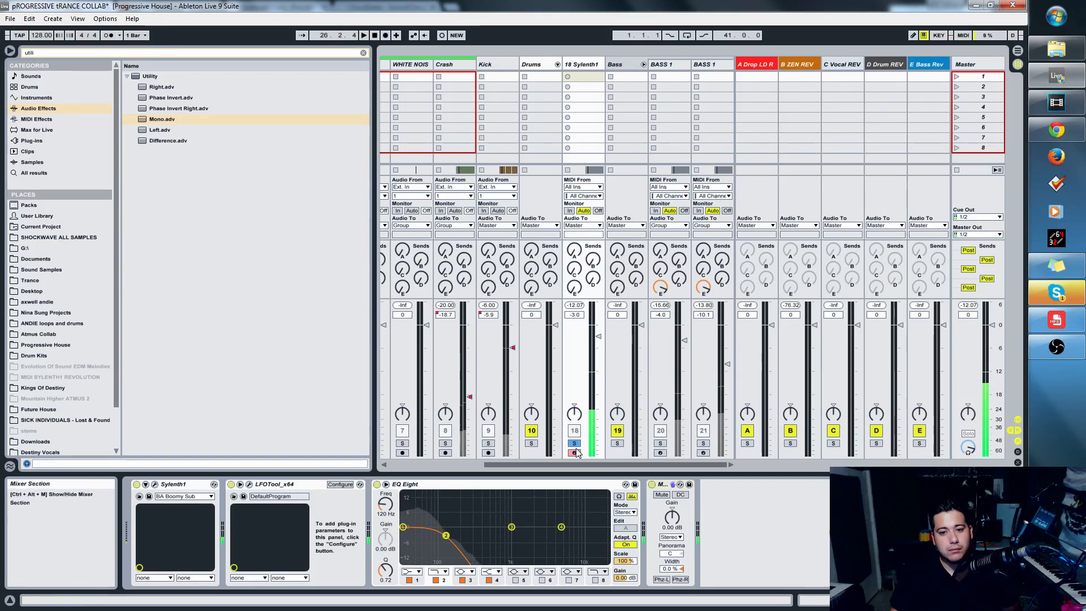
- Unsolo the sub and, during playback, set track 18 to -0.6 dB, track 20 to -0.9 dB and track 21 to -9.4 dB
click(573, 443)
key(space)
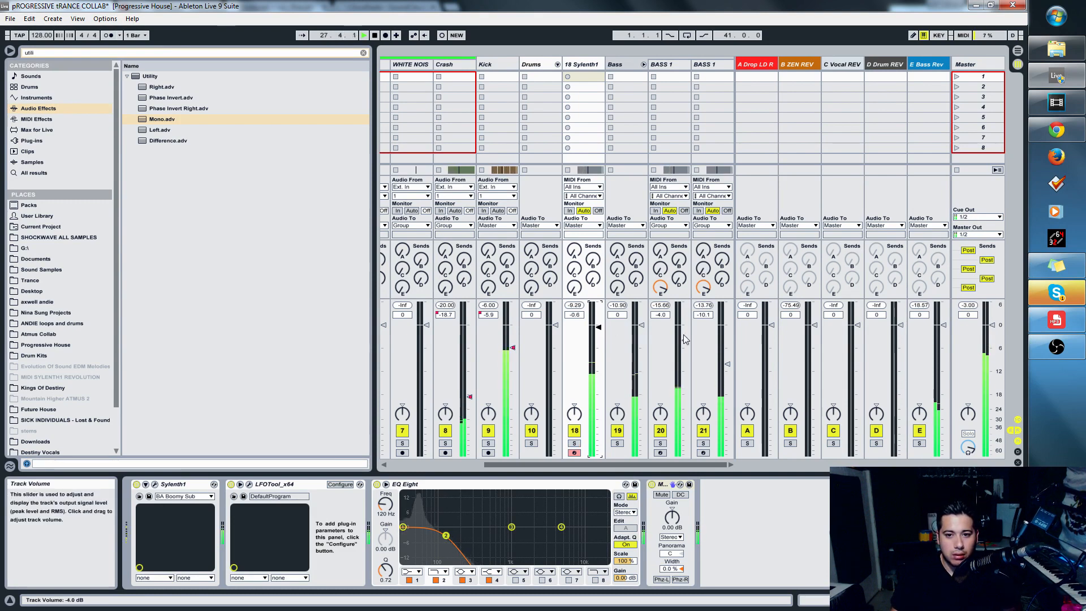
drag(726, 364, 726, 355)
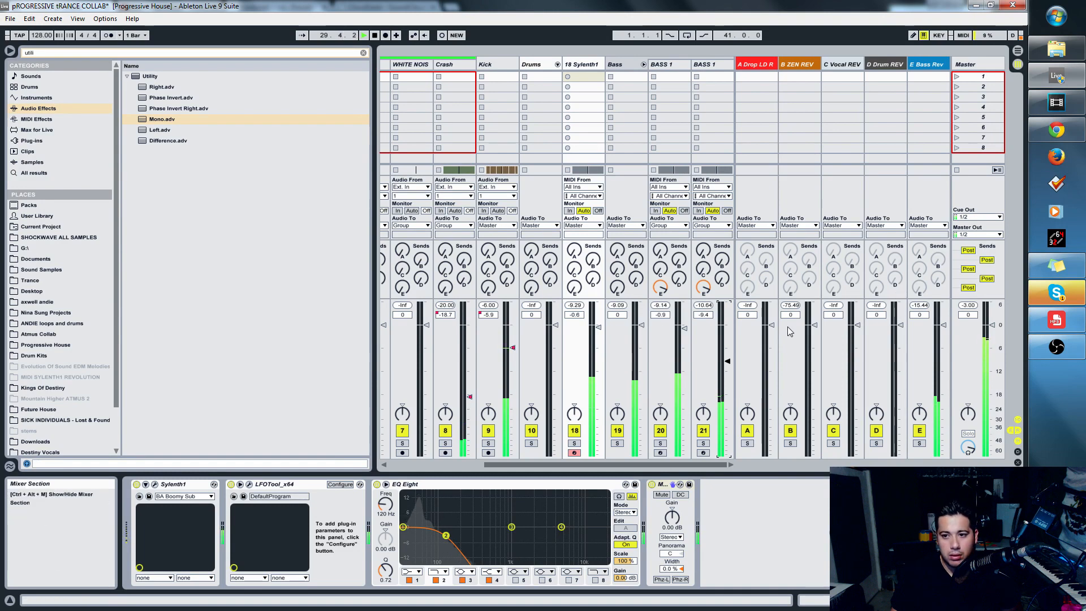
- Lower the starting point of the Bass group's LFOTool curve slightly to deepen the sidechain, and play the mix
click(628, 65)
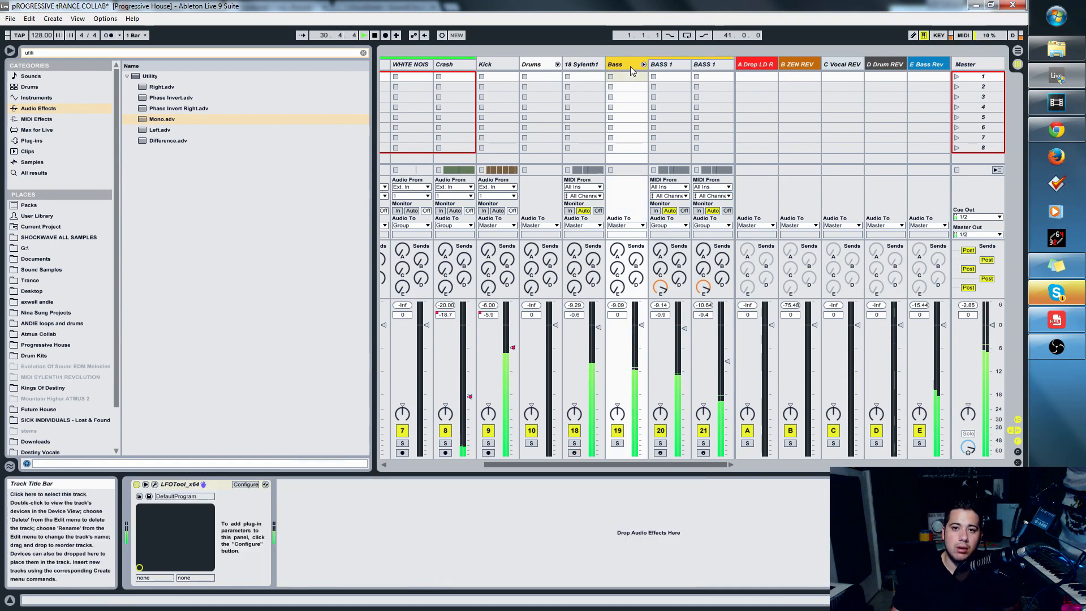
key(space)
click(154, 484)
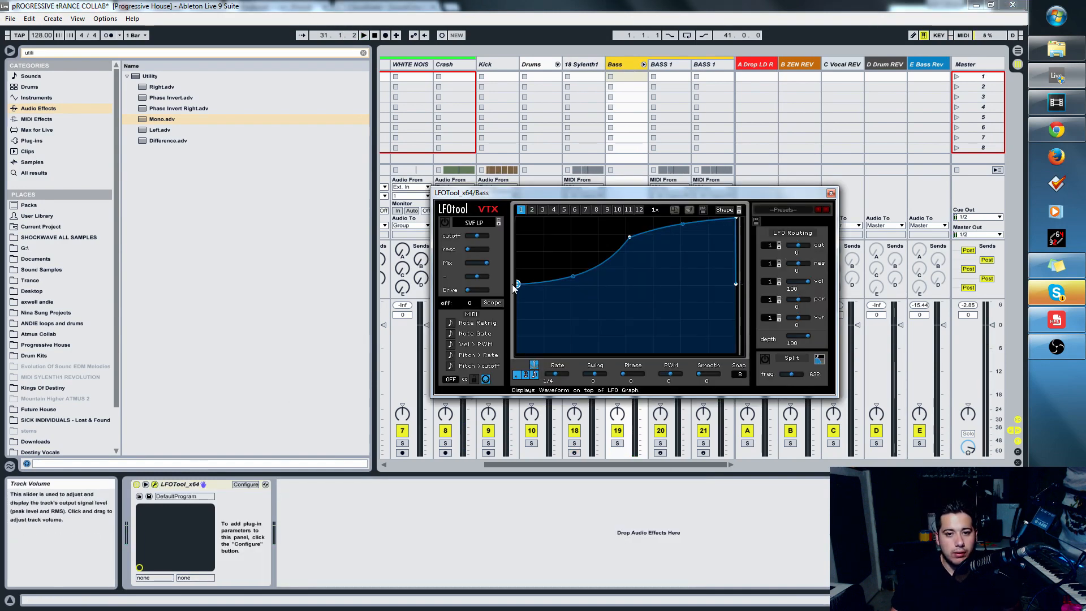
drag(518, 284, 516, 294)
key(space)
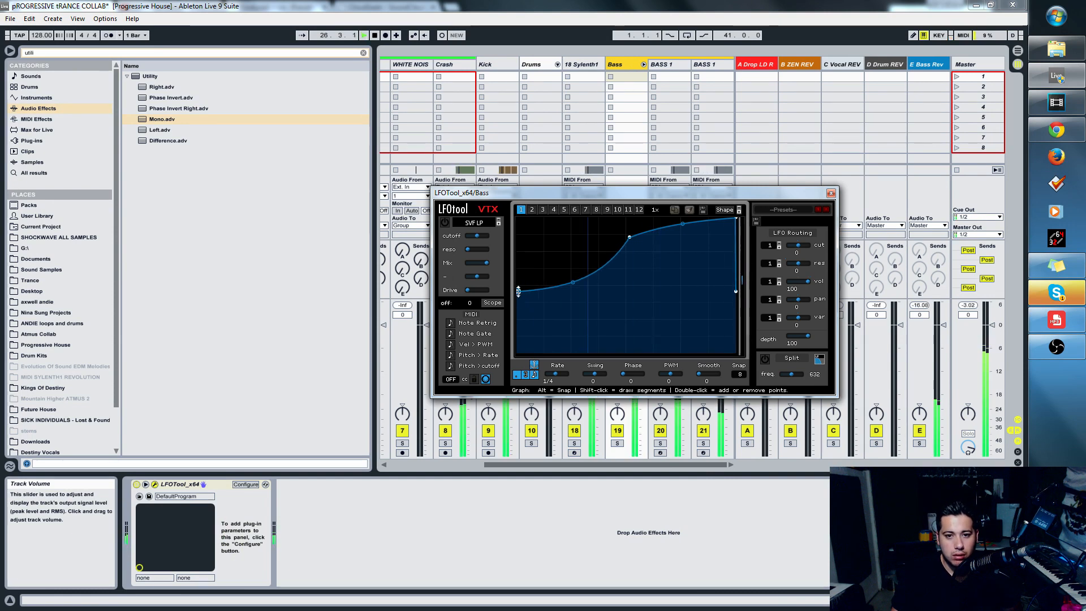
click(829, 194)
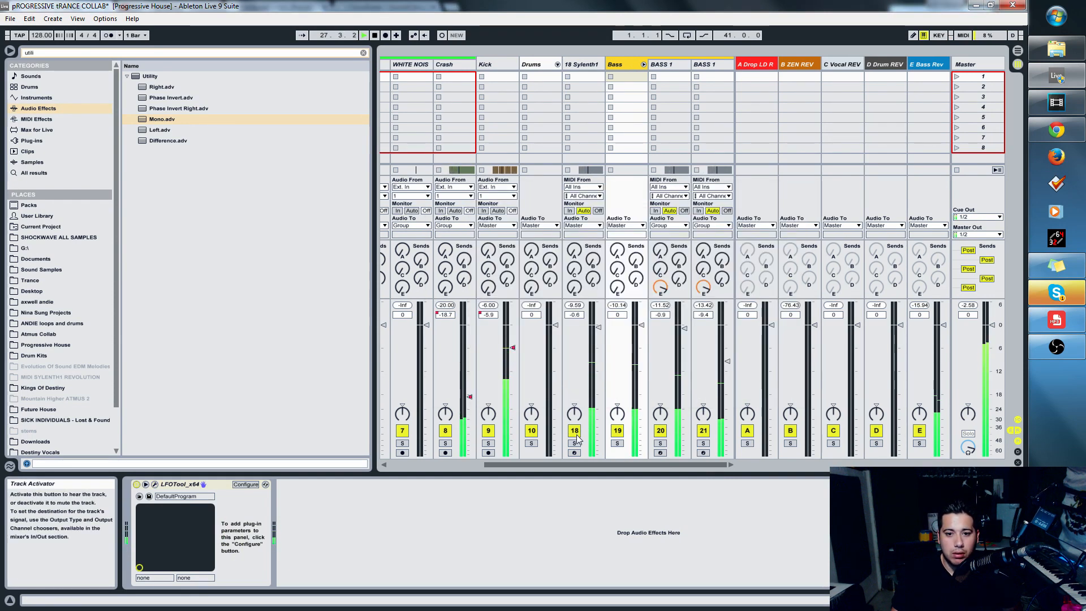
- Lower the starting point of the LFOTool curve on the soloed 18 Sylenth1 sub to deepen its sidechain ducking
click(597, 67)
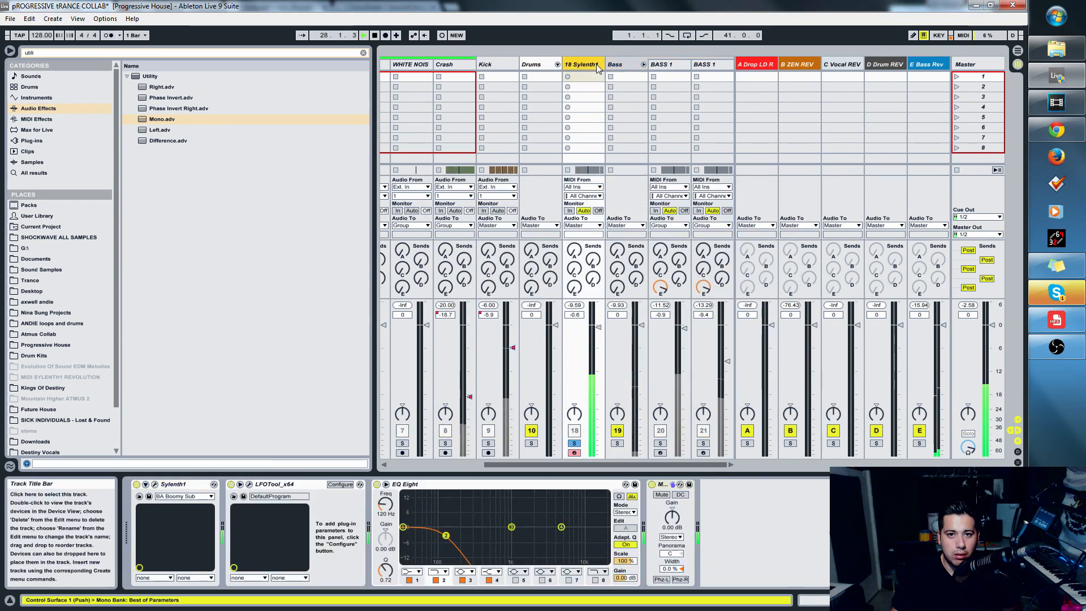
click(249, 484)
drag(519, 292, 518, 316)
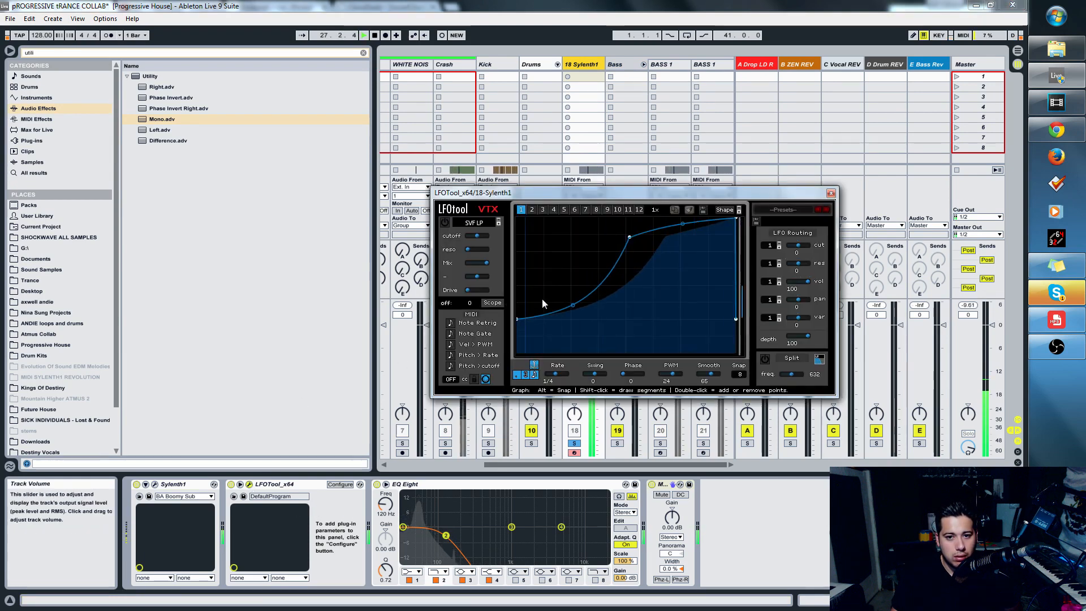
click(830, 193)
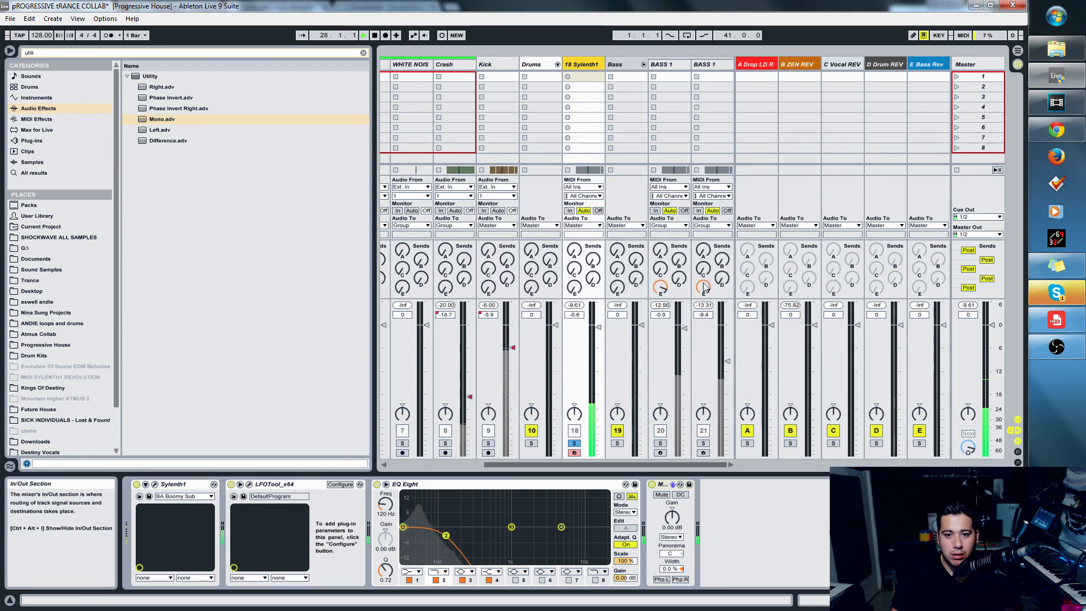
- Unsolo the 18 Sylenth1 track and set its volume to -0.3 dB while playing the full mix
click(574, 443)
key(space)
key(space)
drag(599, 327, 599, 326)
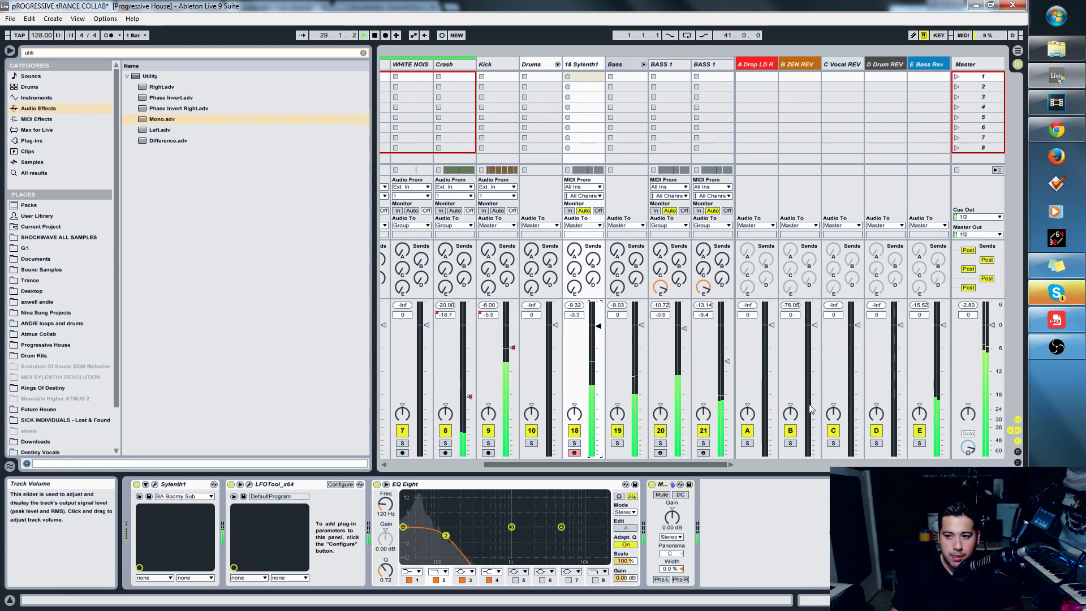
key(space)
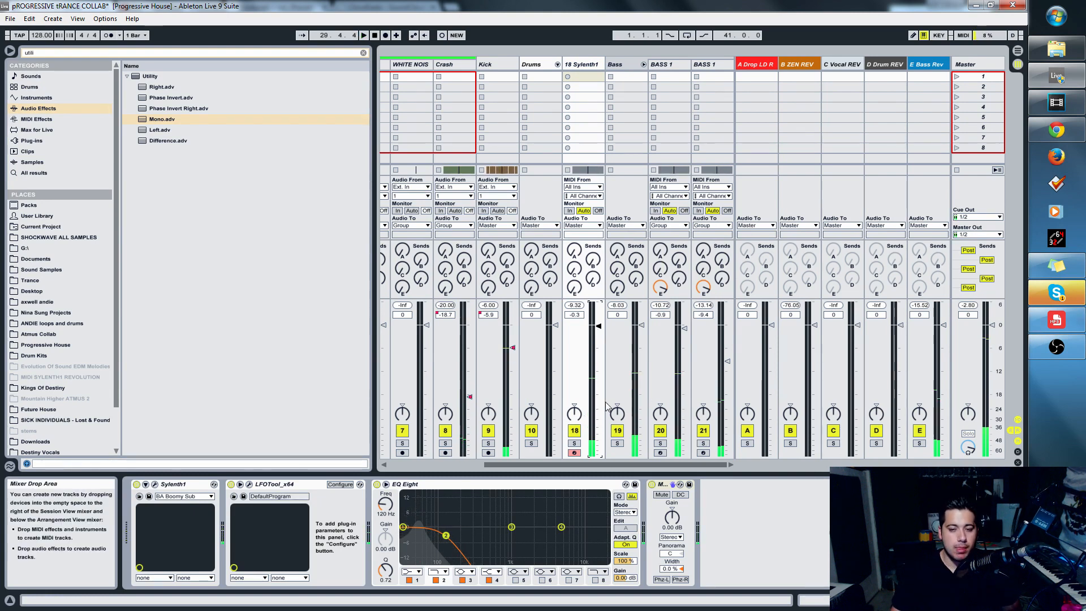
- Rename the 18 Sylenth1 track to SUB
click(581, 64)
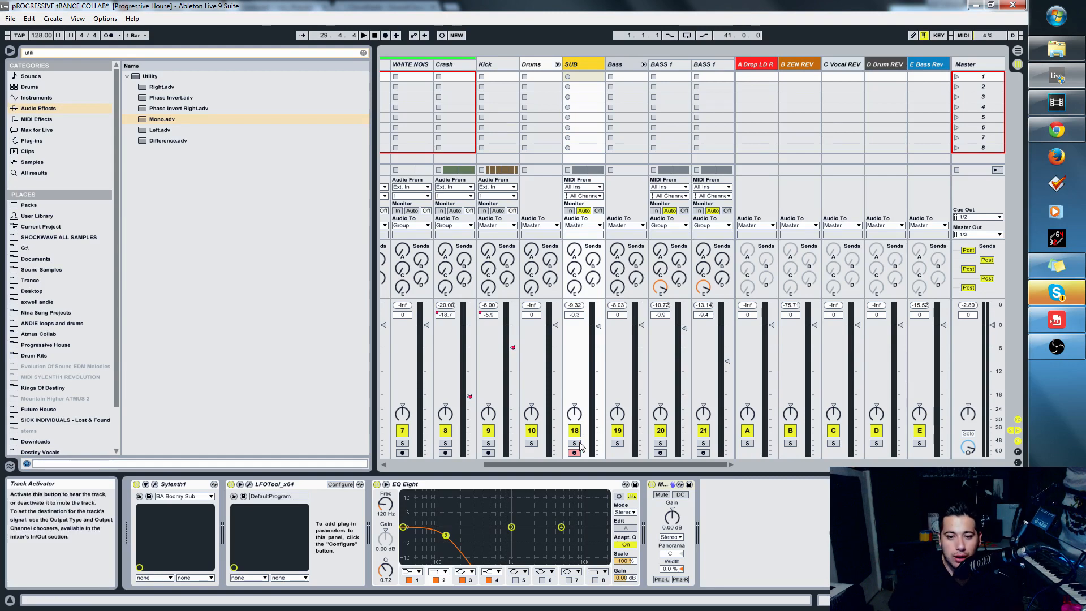
click(726, 525)
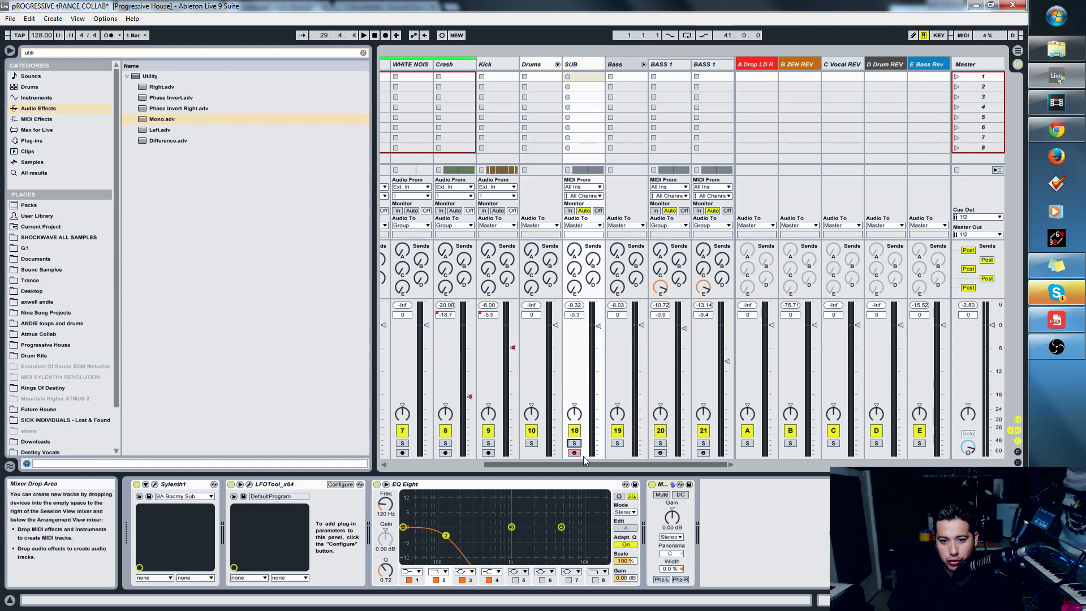
- With the Bass group selected, clear the browser search and look through the available audio effects and plug-ins
click(629, 66)
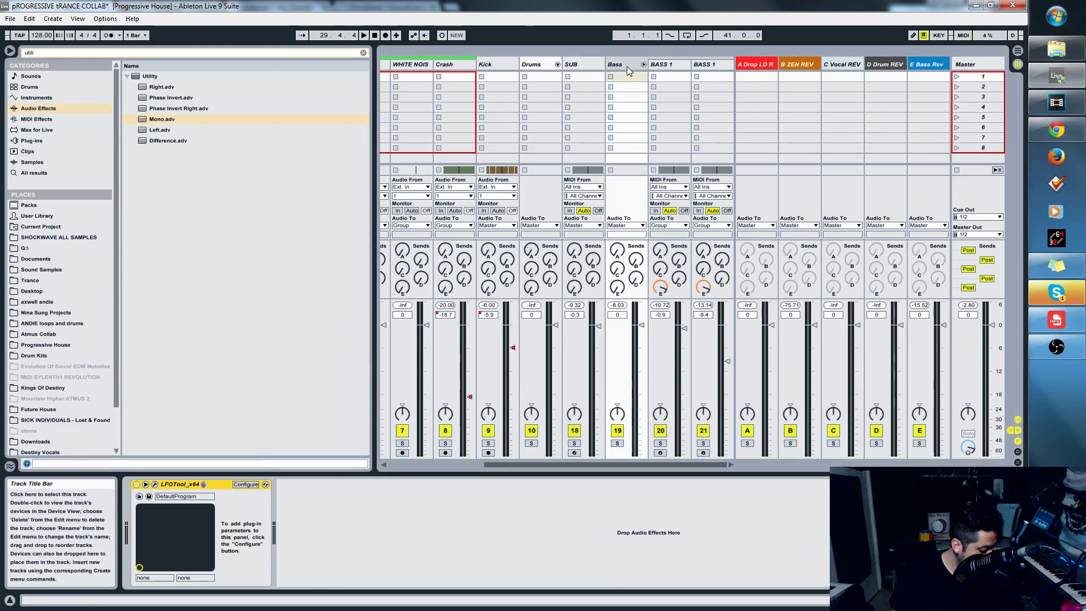
click(626, 65)
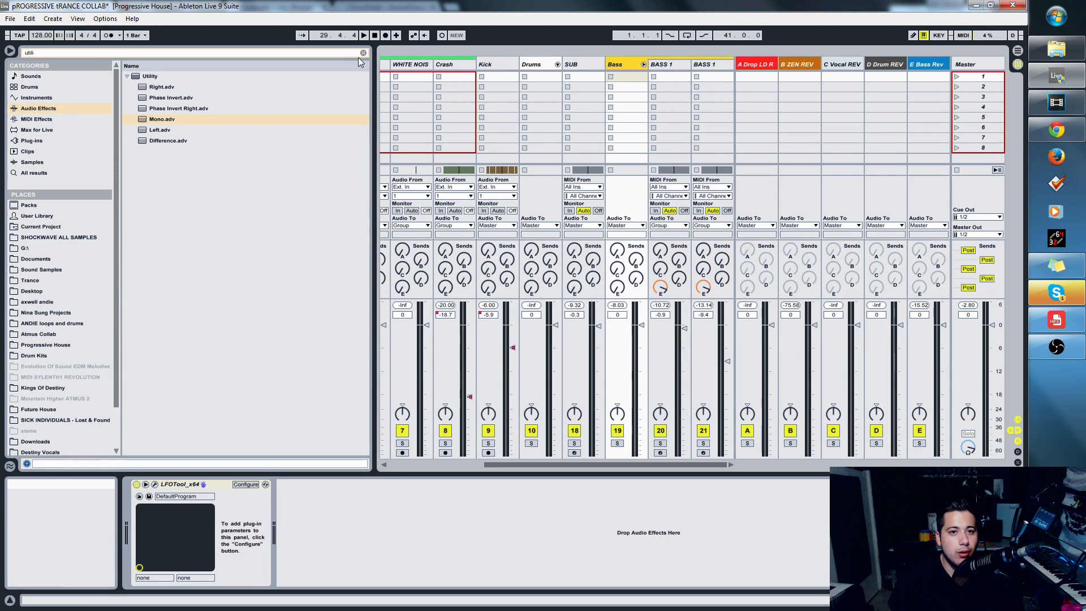
click(93, 140)
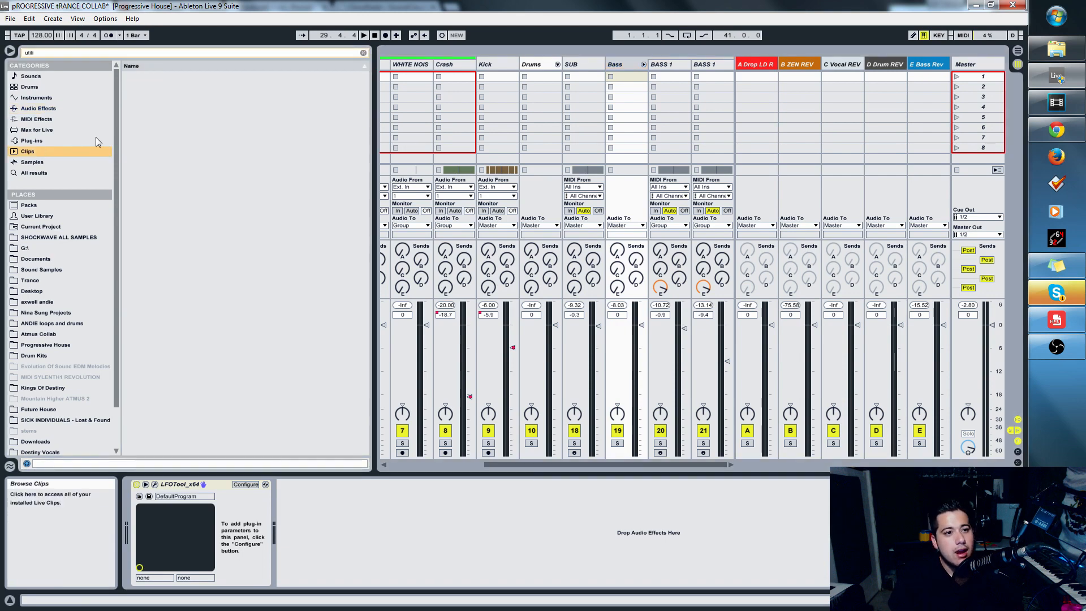
click(363, 53)
click(55, 108)
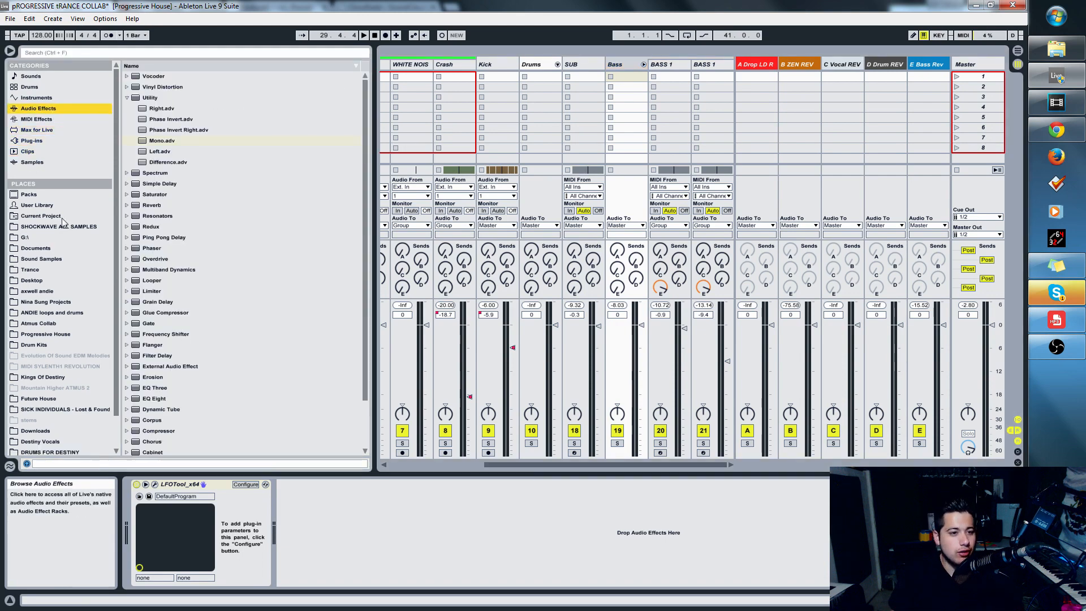
click(41, 141)
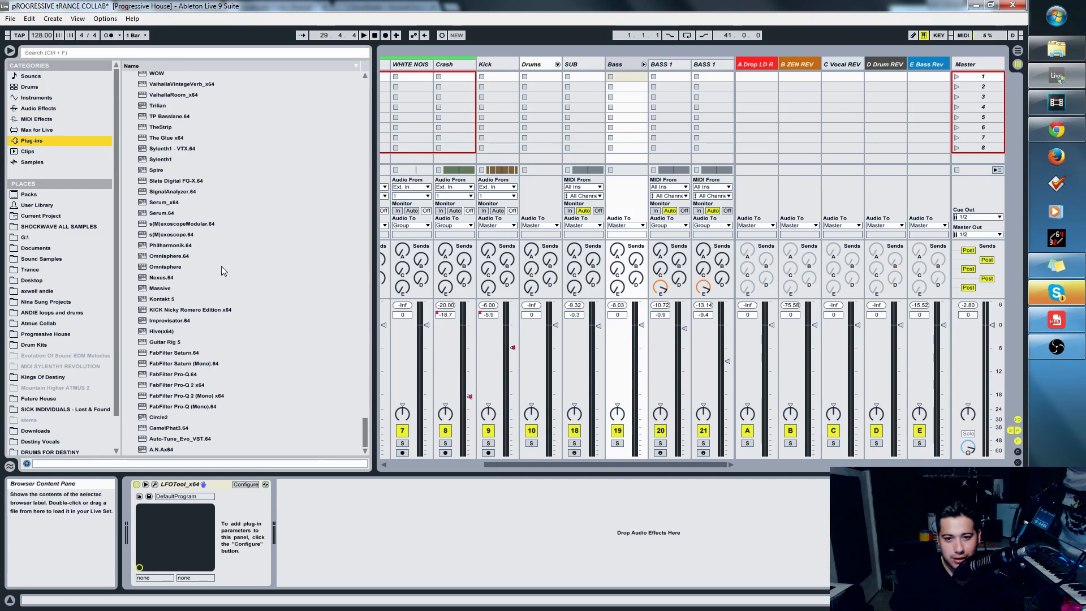
scroll(226, 263, up, 6)
drag(365, 429, 361, 63)
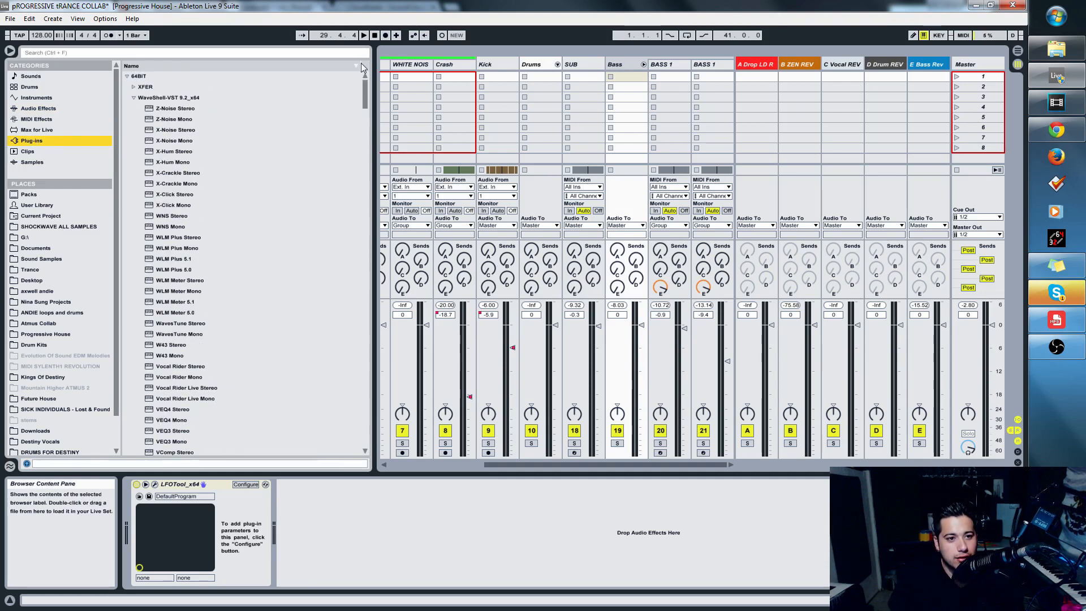
click(135, 97)
click(127, 76)
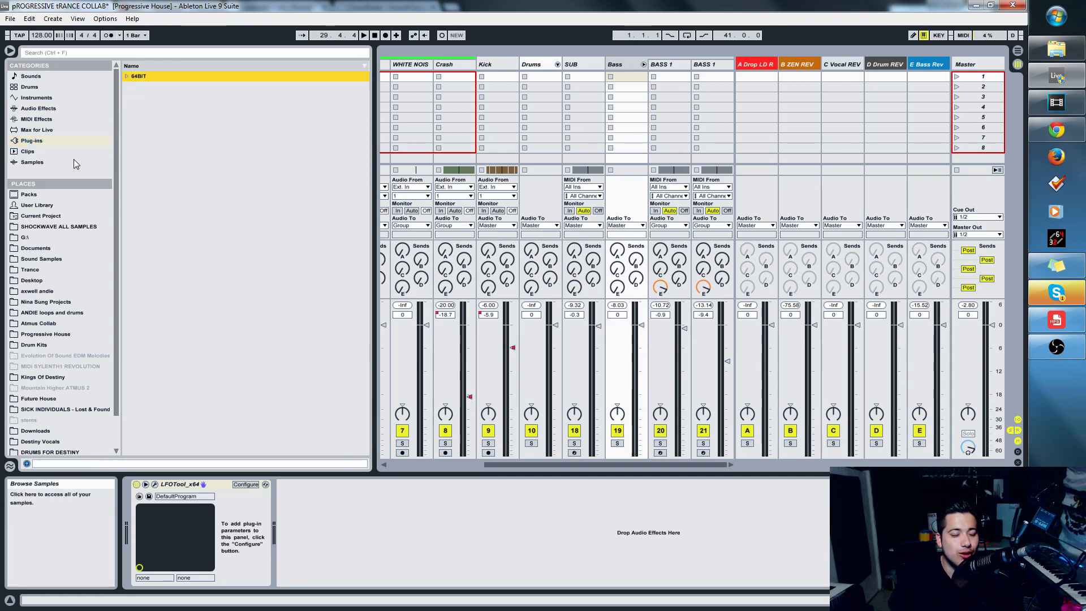
click(51, 142)
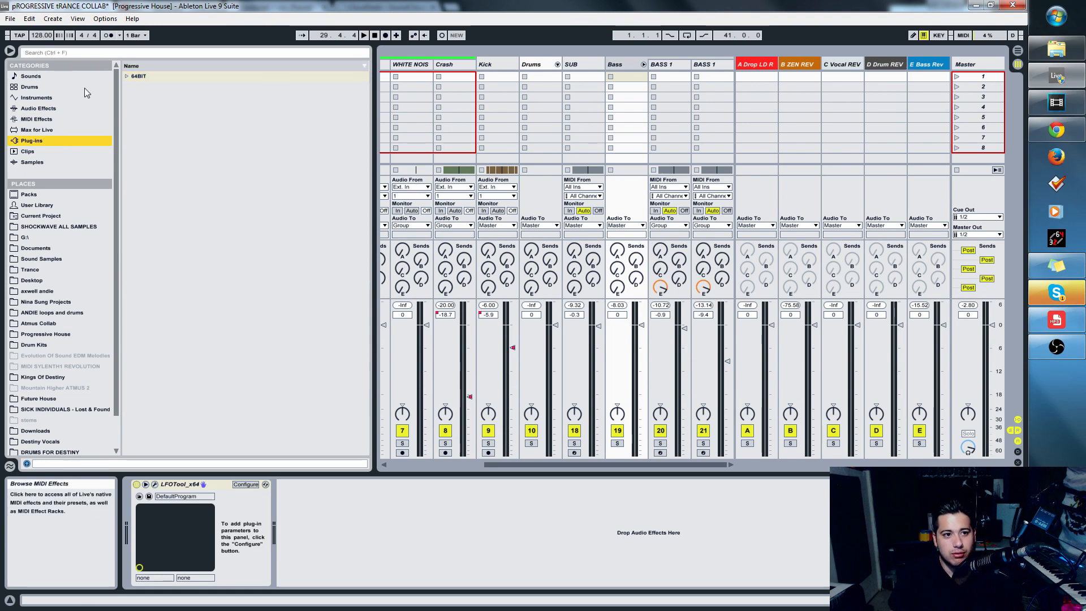
click(40, 108)
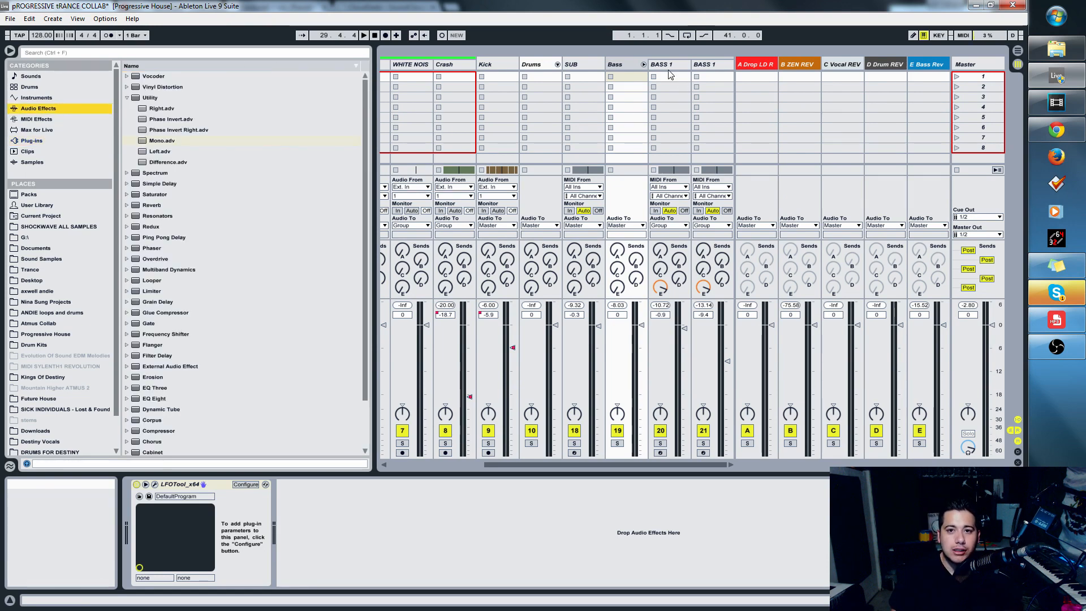
- Play the mix and solo the Bass group to hear the two bass layers without the sub
click(633, 68)
key(space)
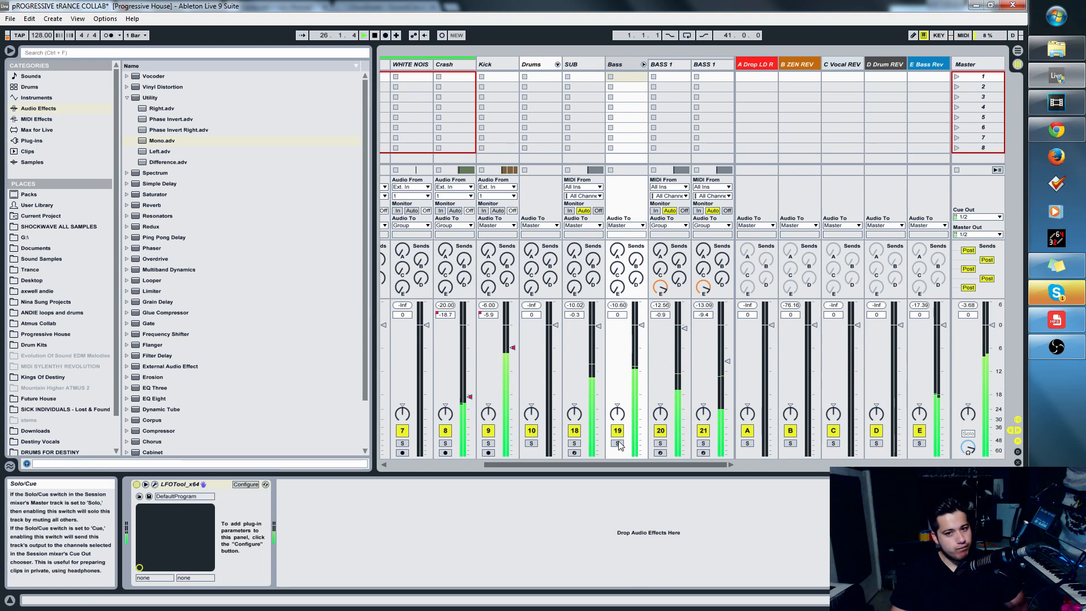
click(616, 442)
key(space)
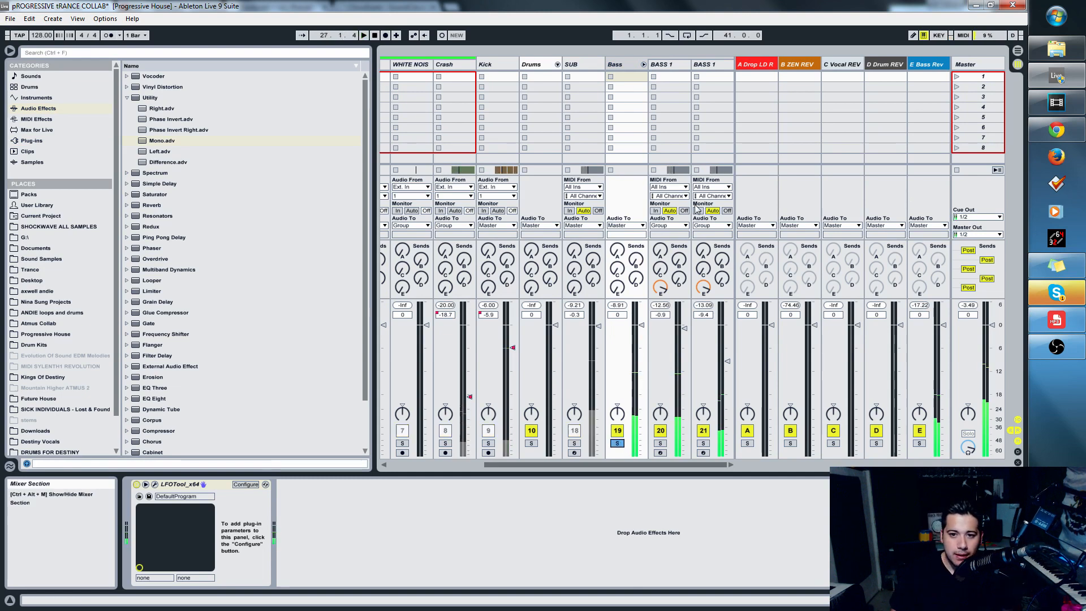
- Add an EQ Eight after LFOTool on the Bass group and make its second band a low cut at 142 Hz
click(630, 65)
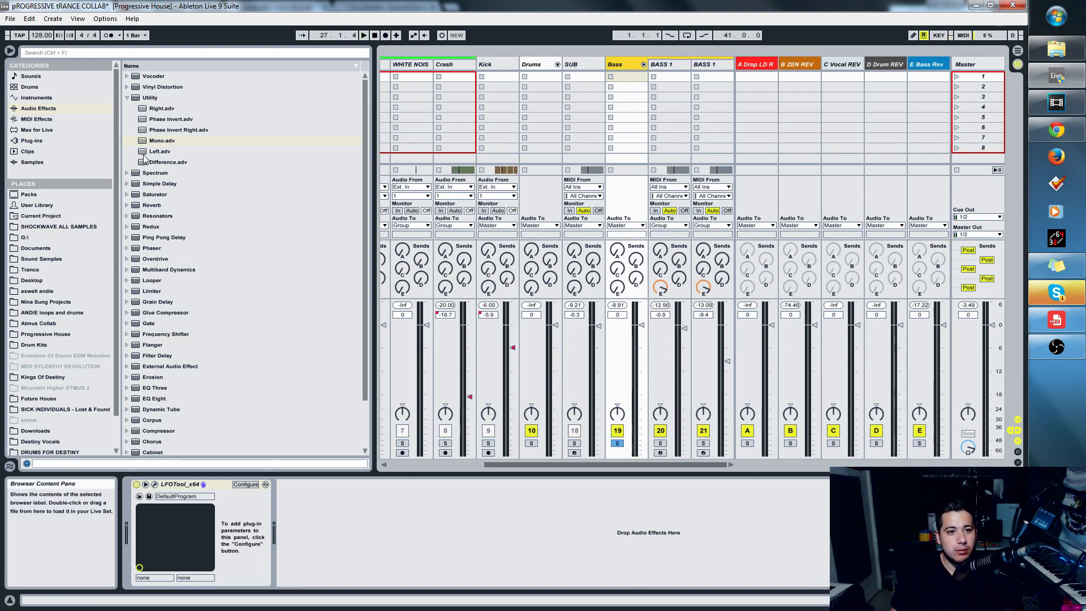
click(127, 98)
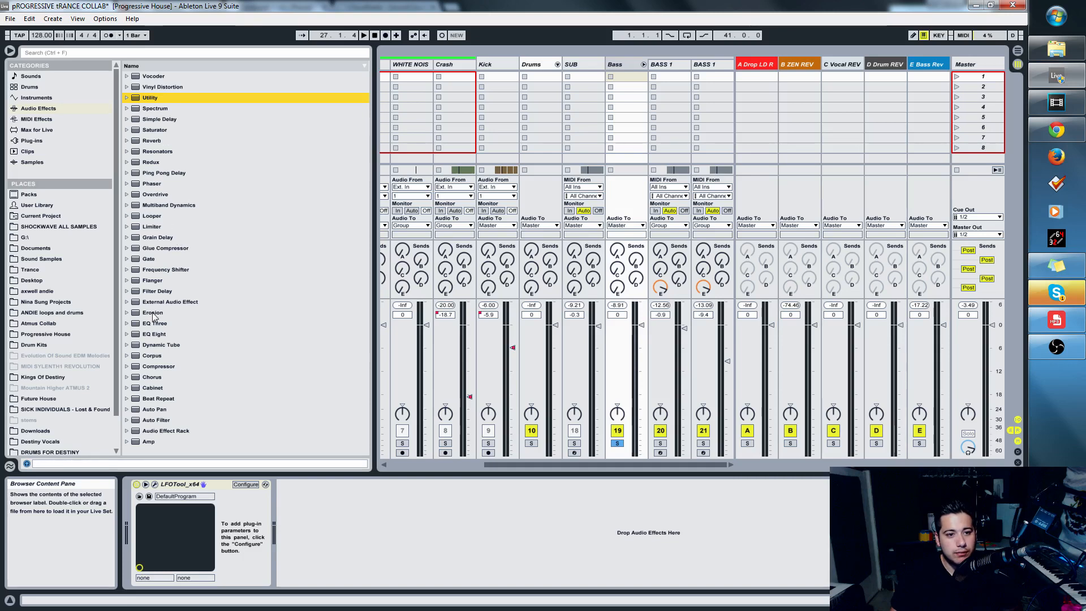
click(152, 335)
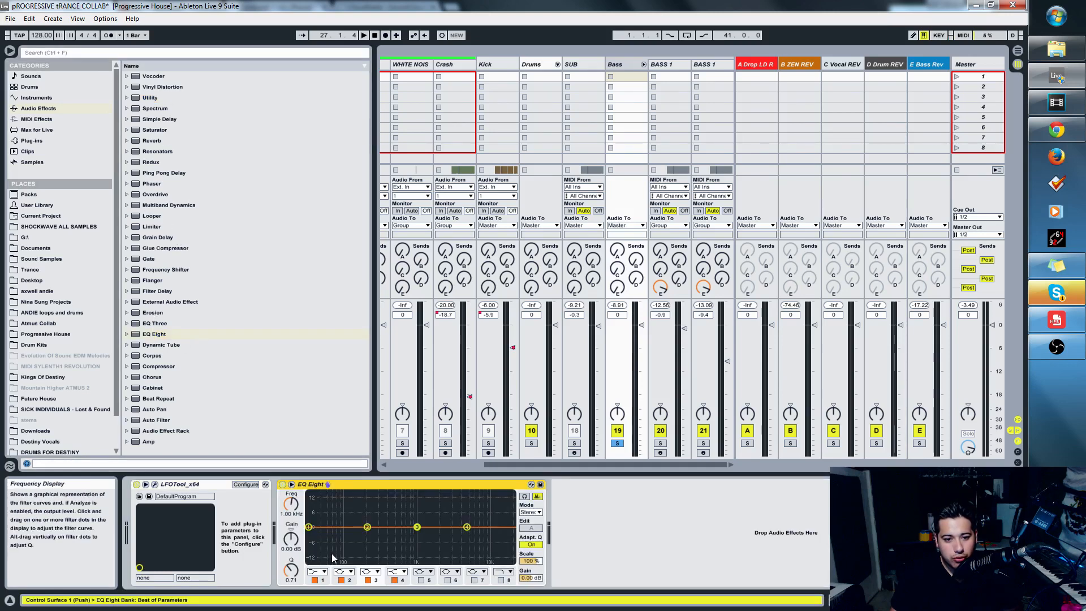
click(365, 528)
click(344, 571)
click(344, 513)
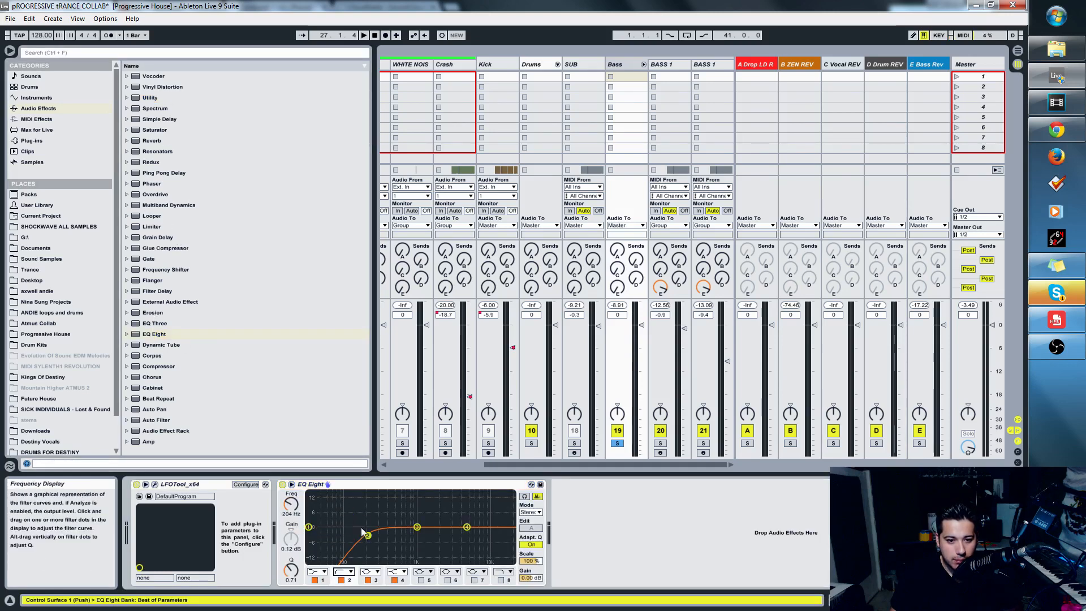
drag(348, 535, 357, 534)
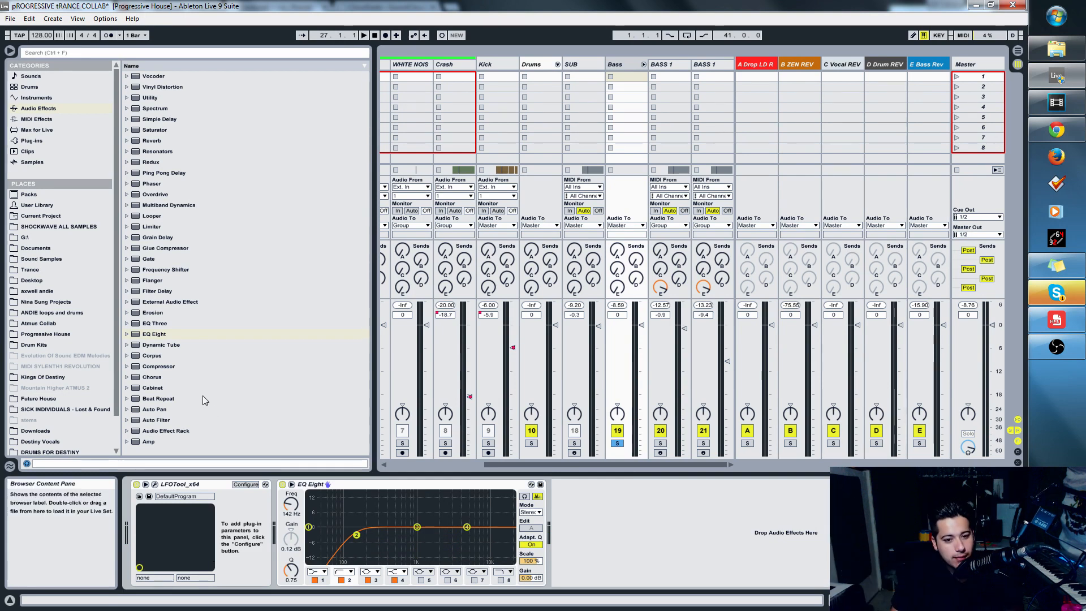
- Look through the audio effects list for another processor for the Bass group
click(173, 355)
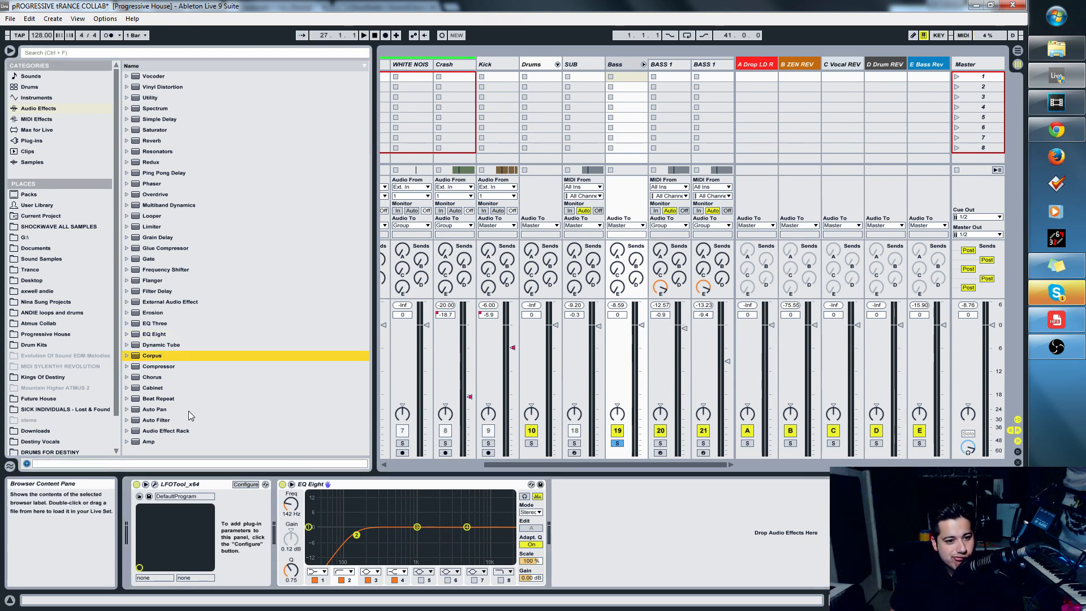
click(160, 337)
click(165, 227)
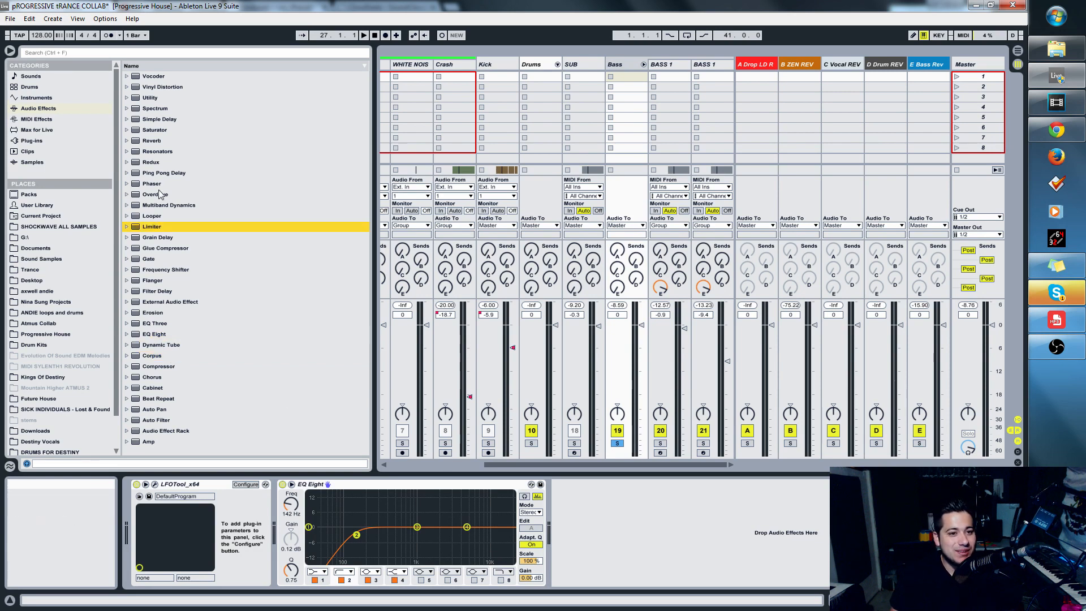
click(161, 152)
click(163, 121)
click(159, 100)
click(162, 77)
click(178, 258)
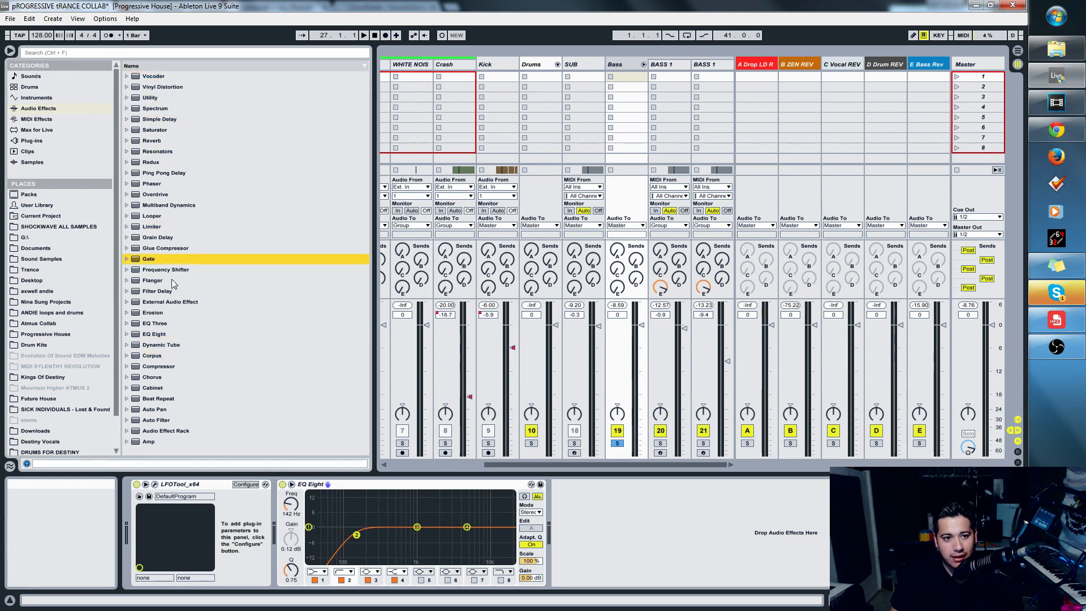
click(172, 280)
click(175, 226)
click(210, 355)
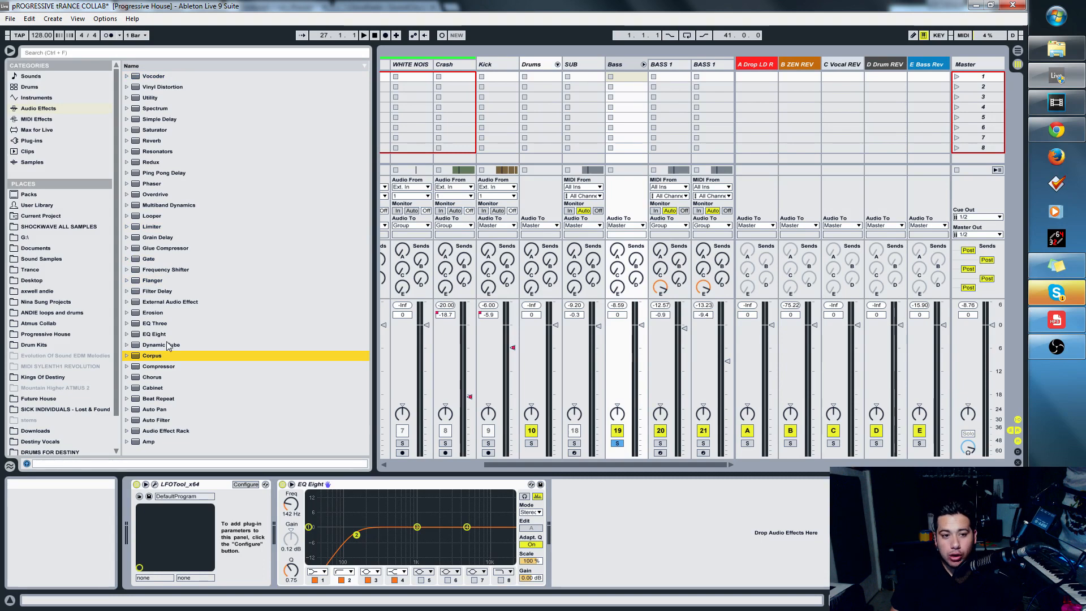
click(152, 313)
click(165, 131)
click(175, 206)
- Insert a Glue Compressor ahead of LFOTool on the Bass group
click(169, 238)
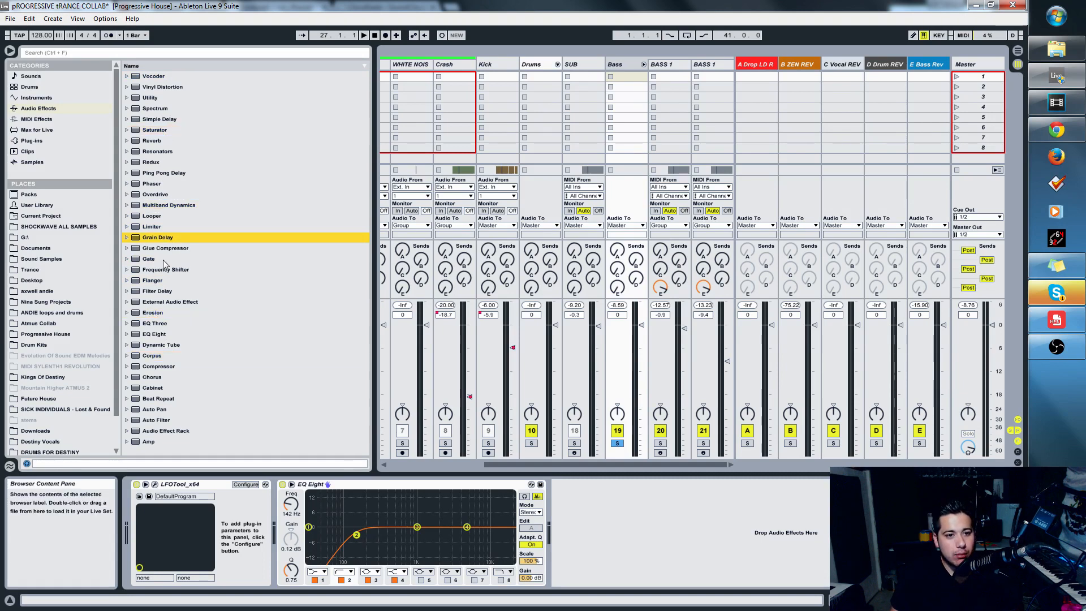
click(164, 259)
click(159, 269)
drag(168, 255, 155, 560)
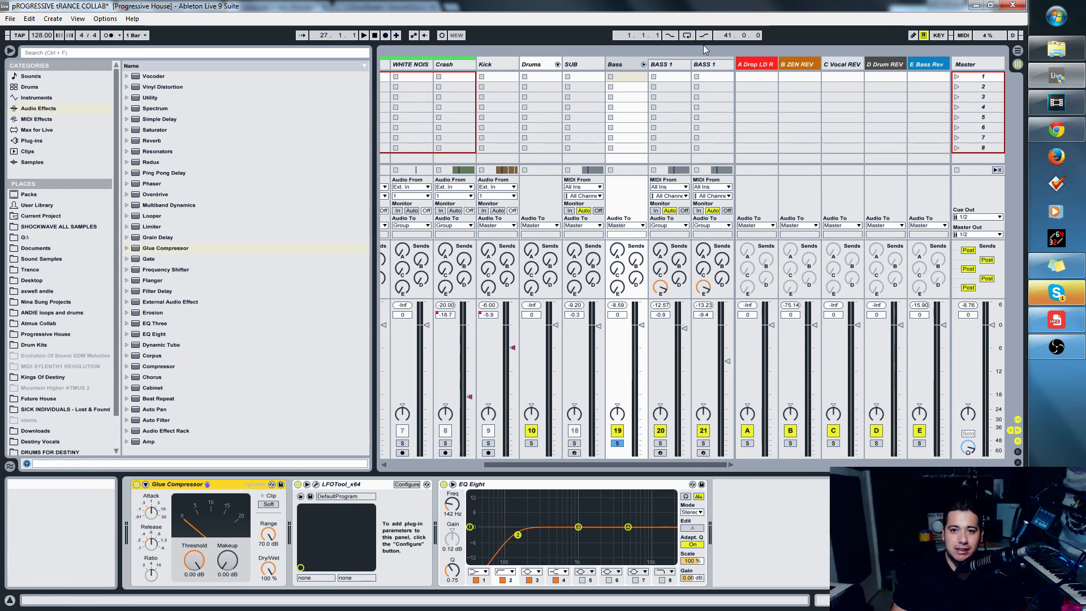
- Examine the device chains of the two BASS 1 layers
click(670, 63)
click(711, 65)
click(665, 65)
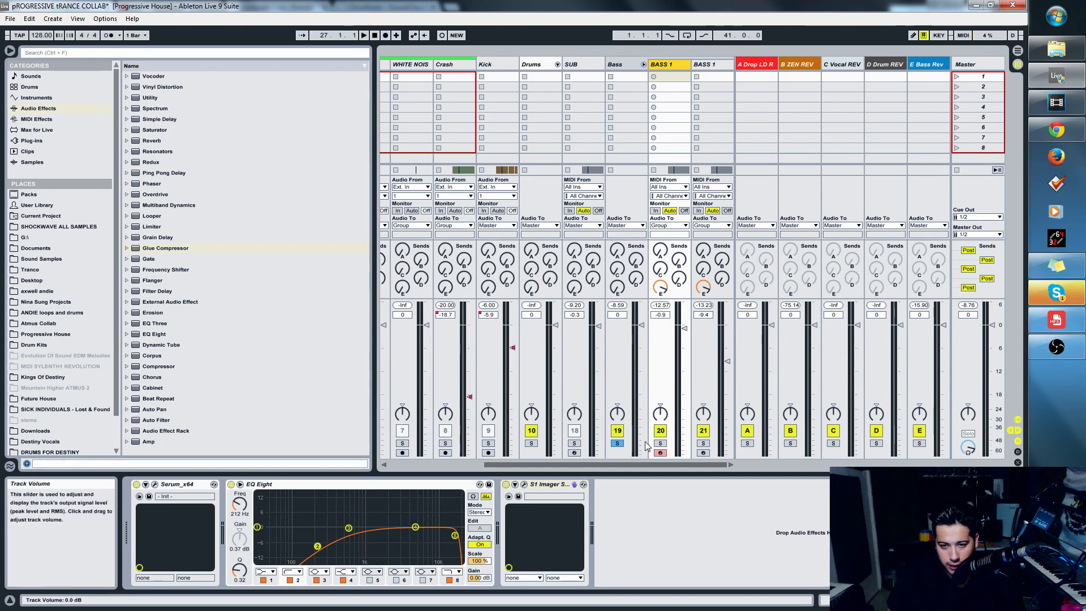
- While playing the soloed Bass group, set its Glue Compressor's threshold to -21.3 dB and makeup to 4.92 dB, and raise the release
click(627, 65)
key(space)
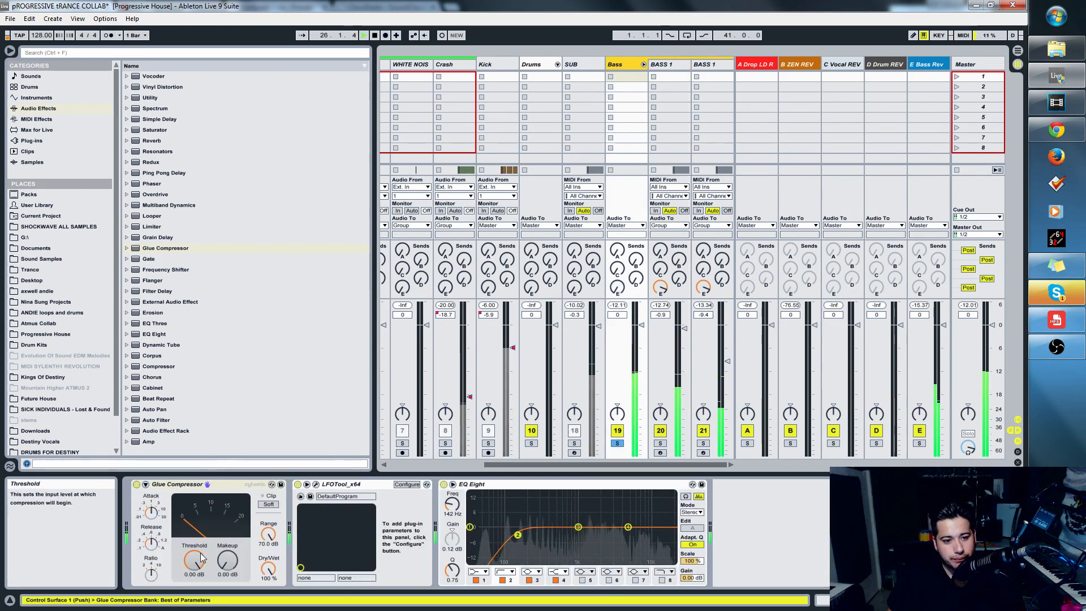
drag(194, 560, 194, 591)
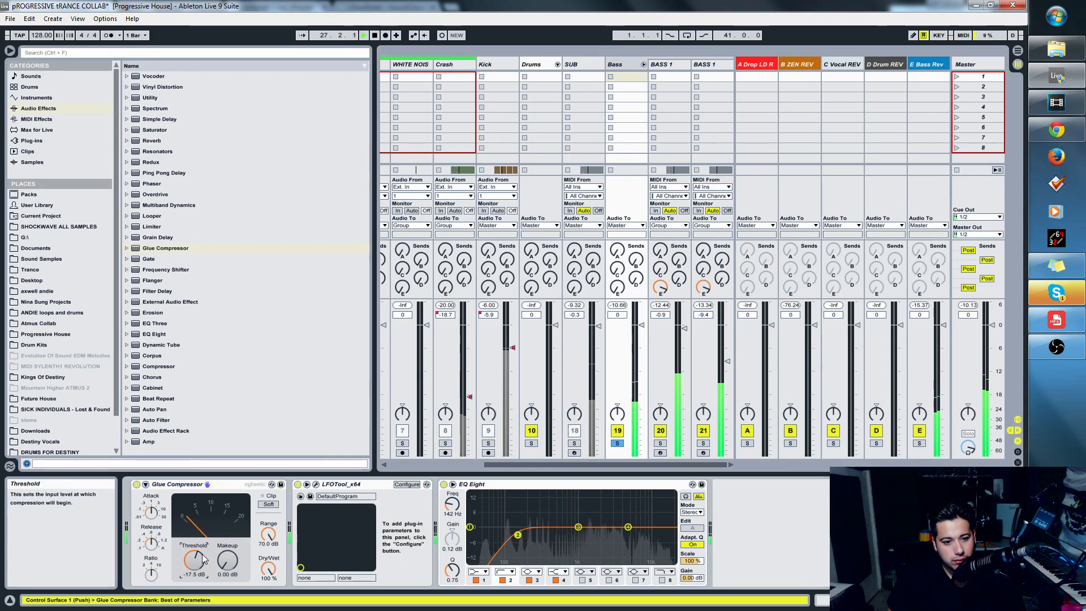
drag(151, 543, 151, 520)
drag(227, 560, 228, 536)
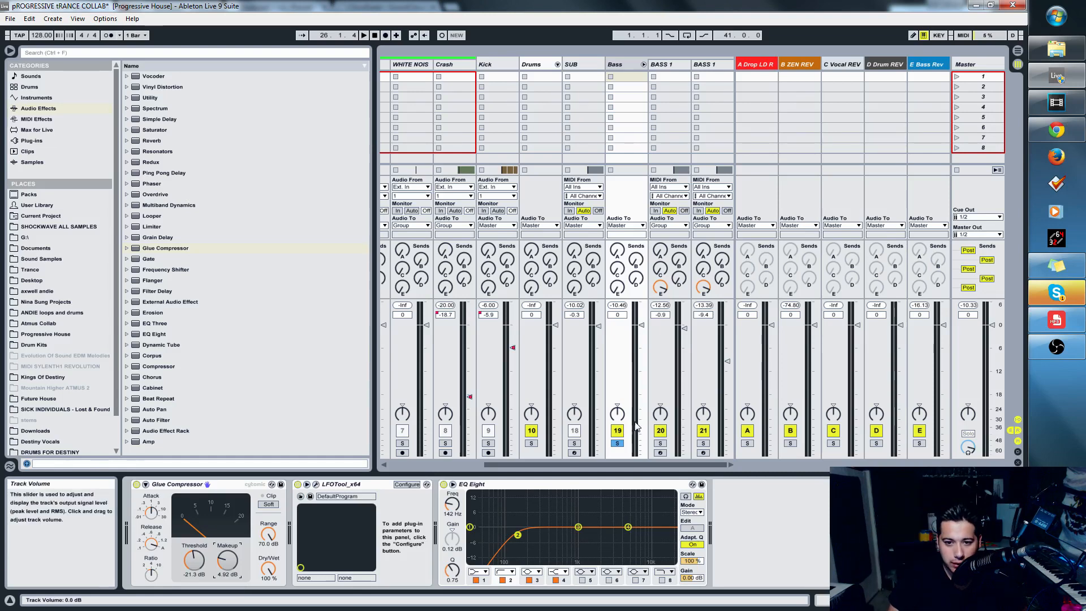
- Unsolo the Bass group and play the full mix
click(617, 443)
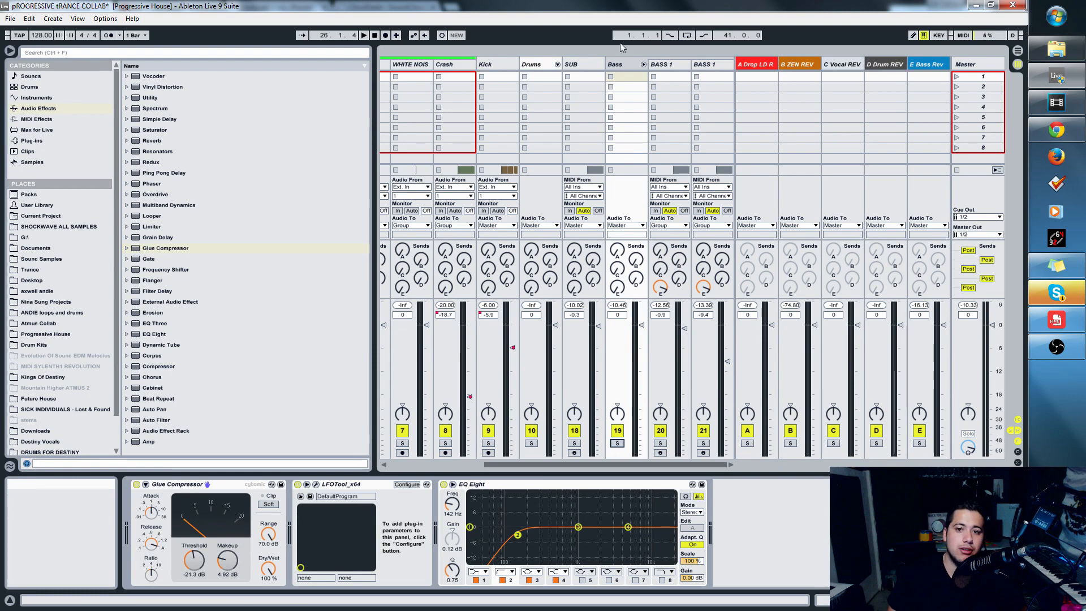
click(1056, 347)
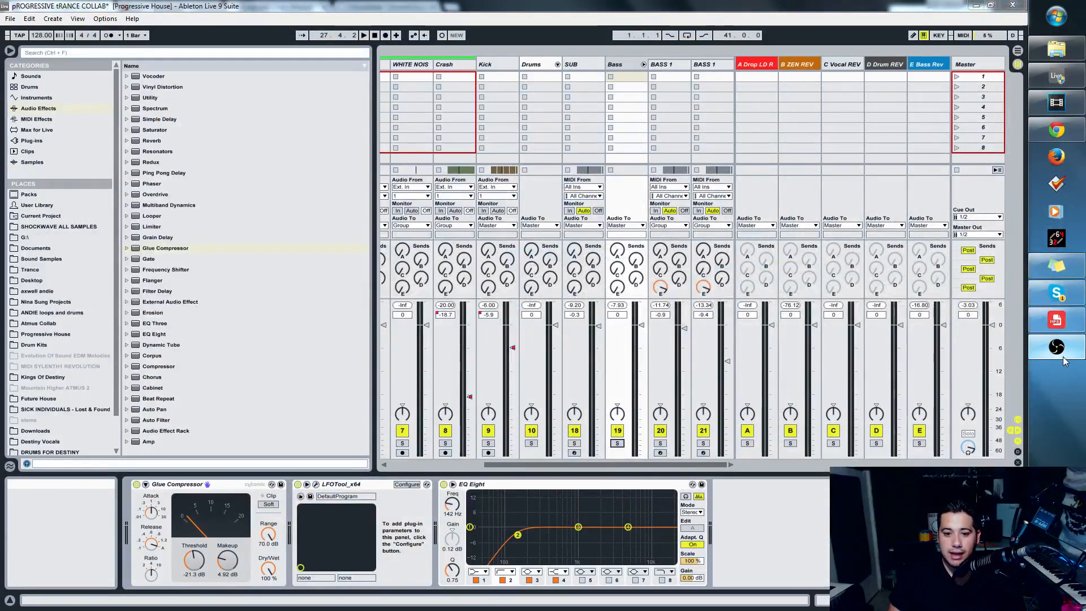